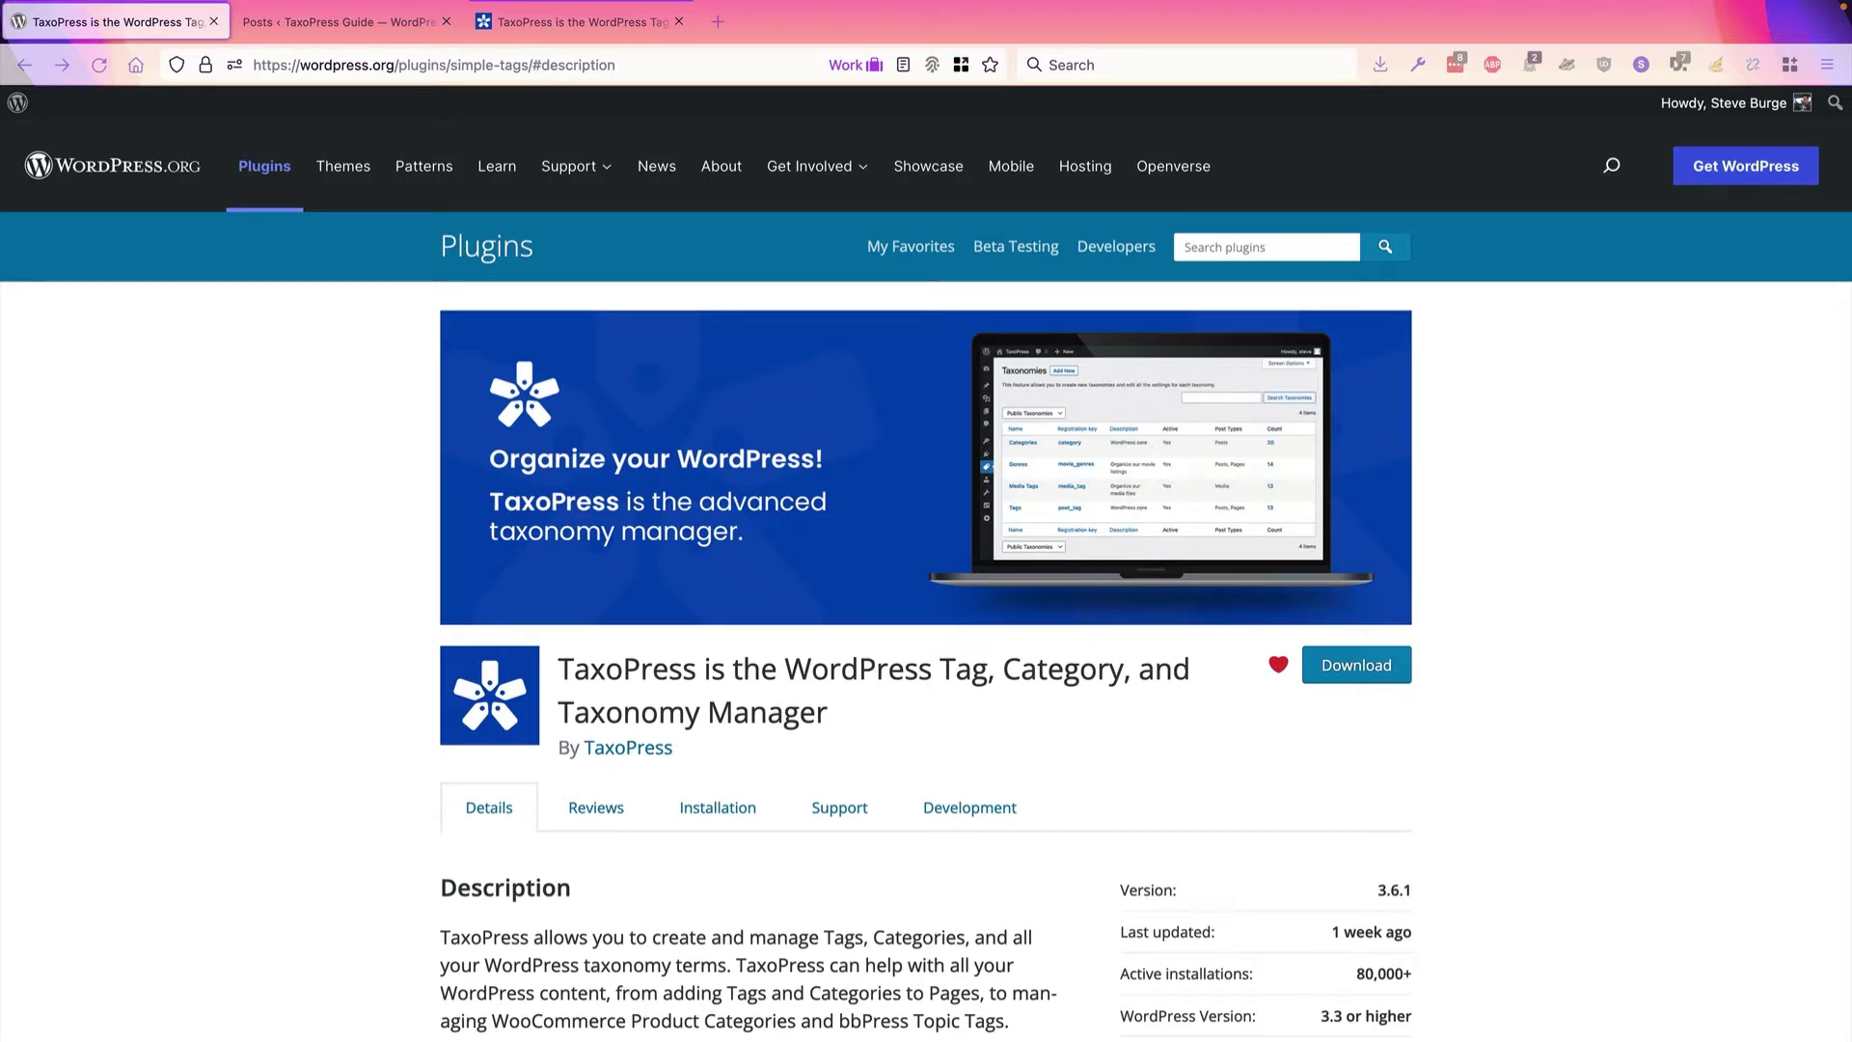
# Step: Switch to the TaxoPress Guide site's admin Posts list in the other browser tab
pyautogui.click(352, 29)
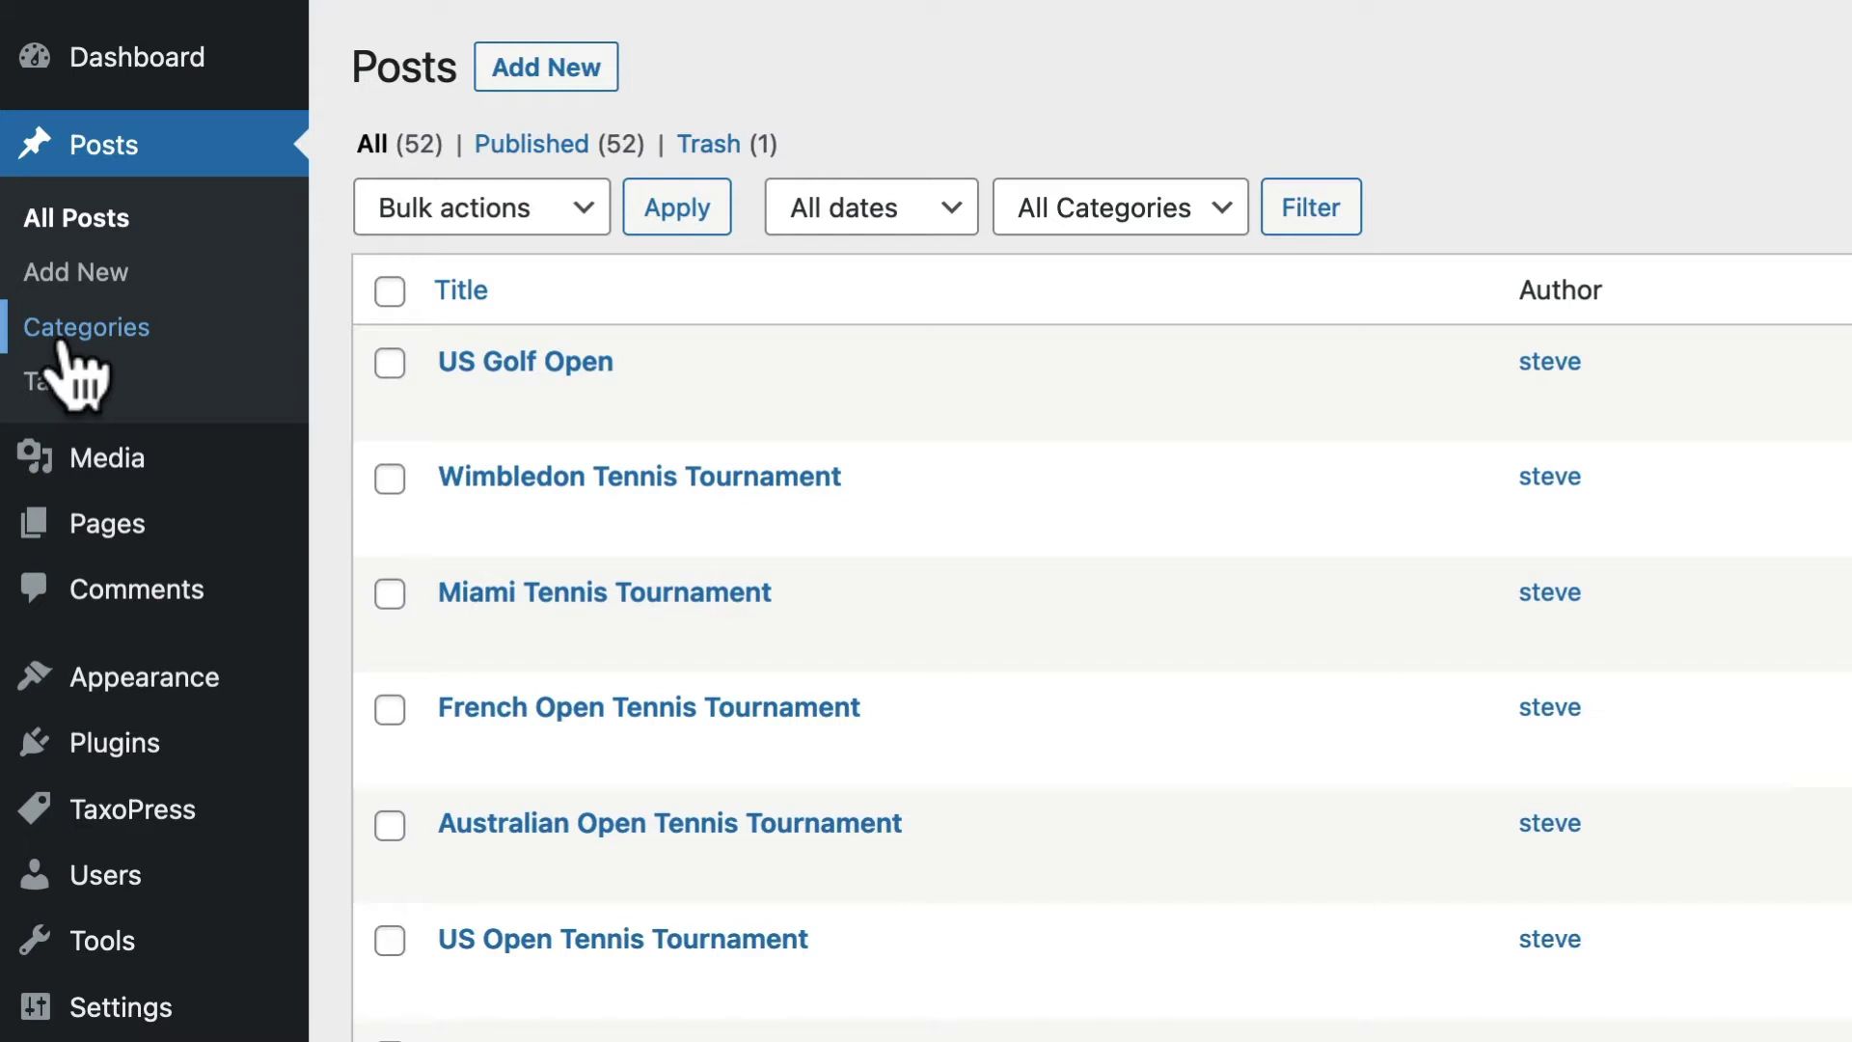
# Step: Bring up the TaxoPress sidebar flyout menu showing its Taxonomies entry
pyautogui.moveTo(118, 530)
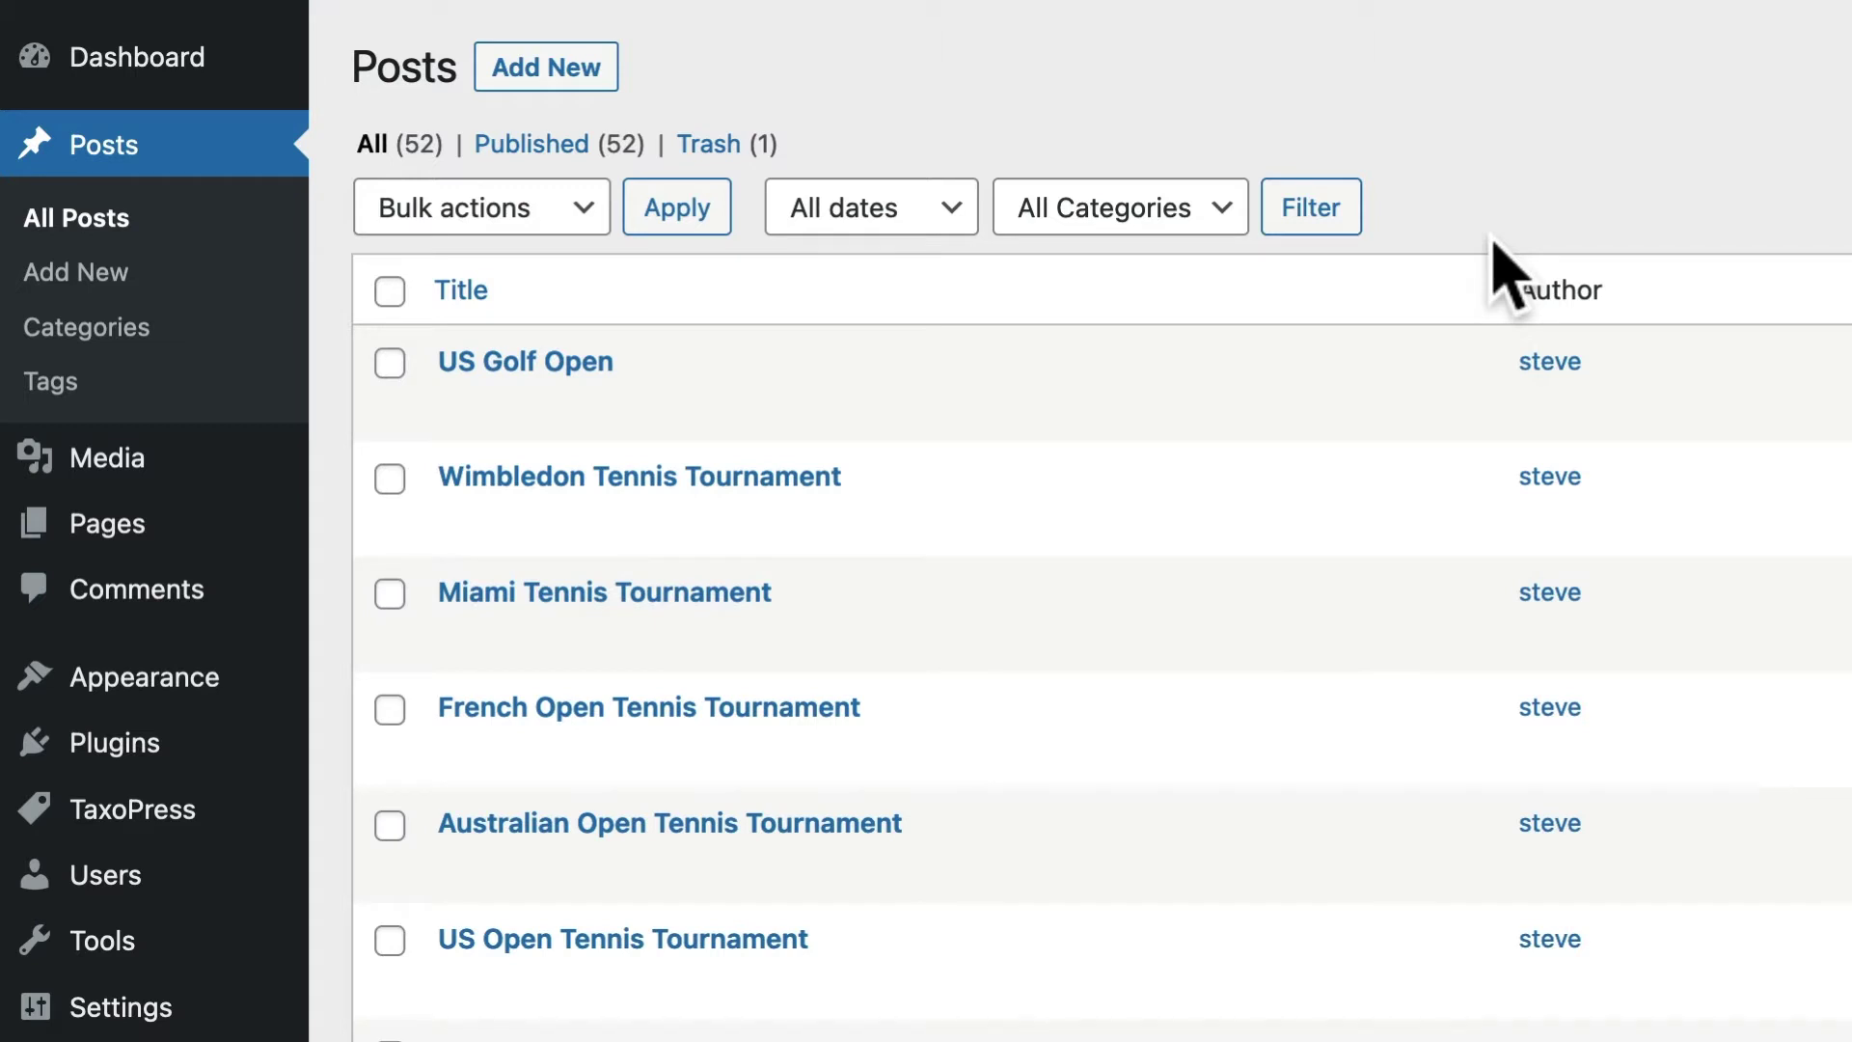
pyautogui.moveTo(142, 803)
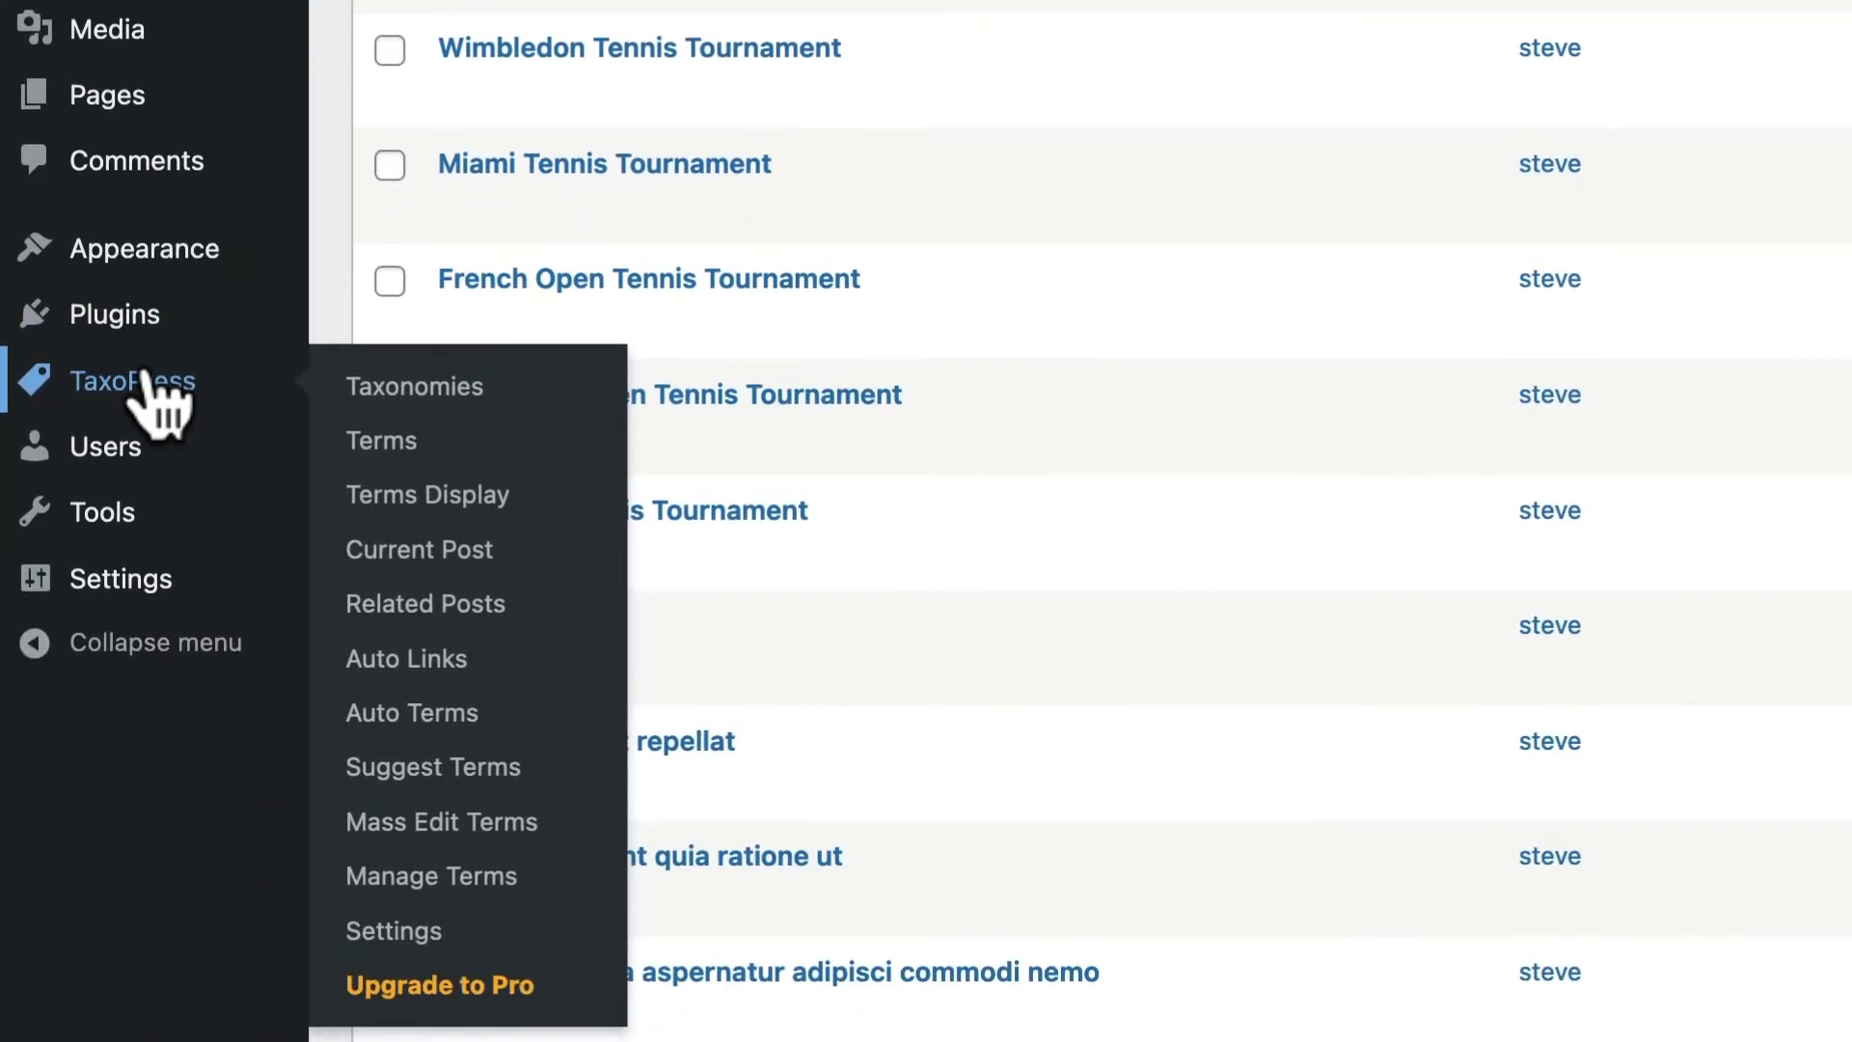
# Step: Enable the Categories taxonomy for Pages in TaxoPress and save it
pyautogui.click(396, 388)
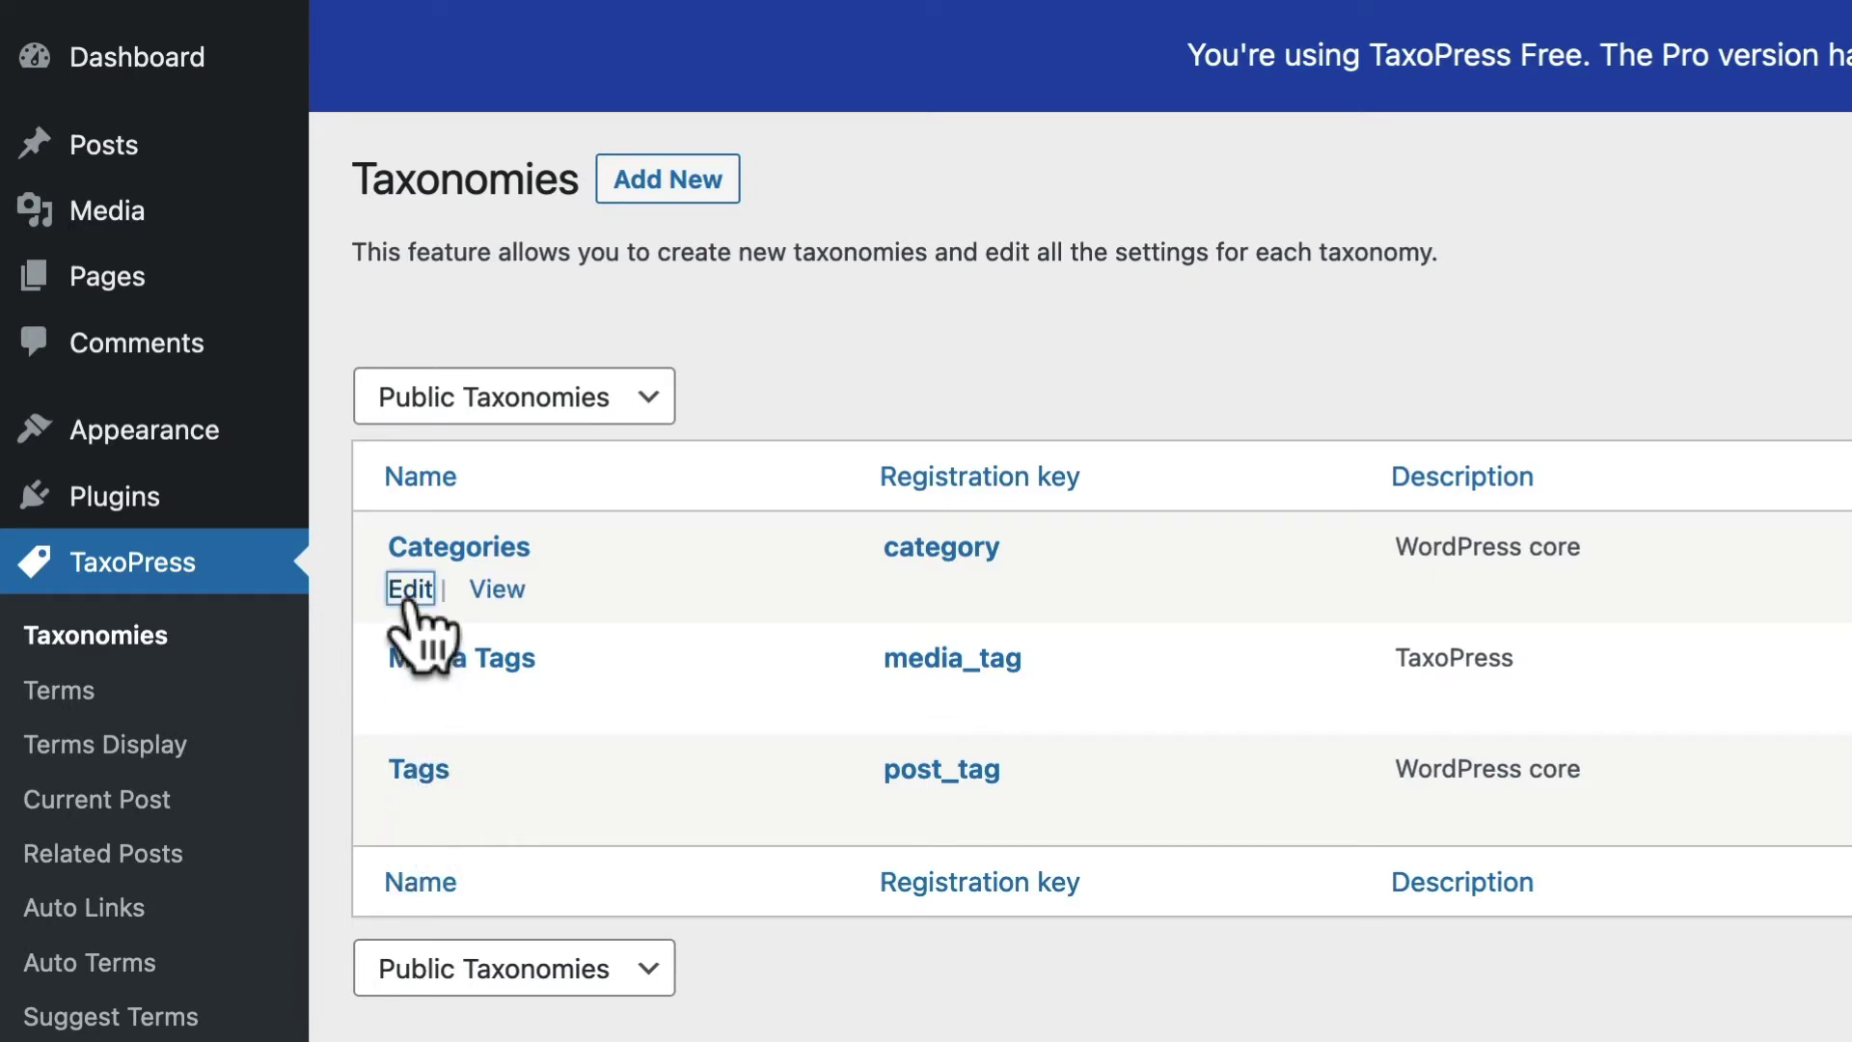
pyautogui.click(410, 589)
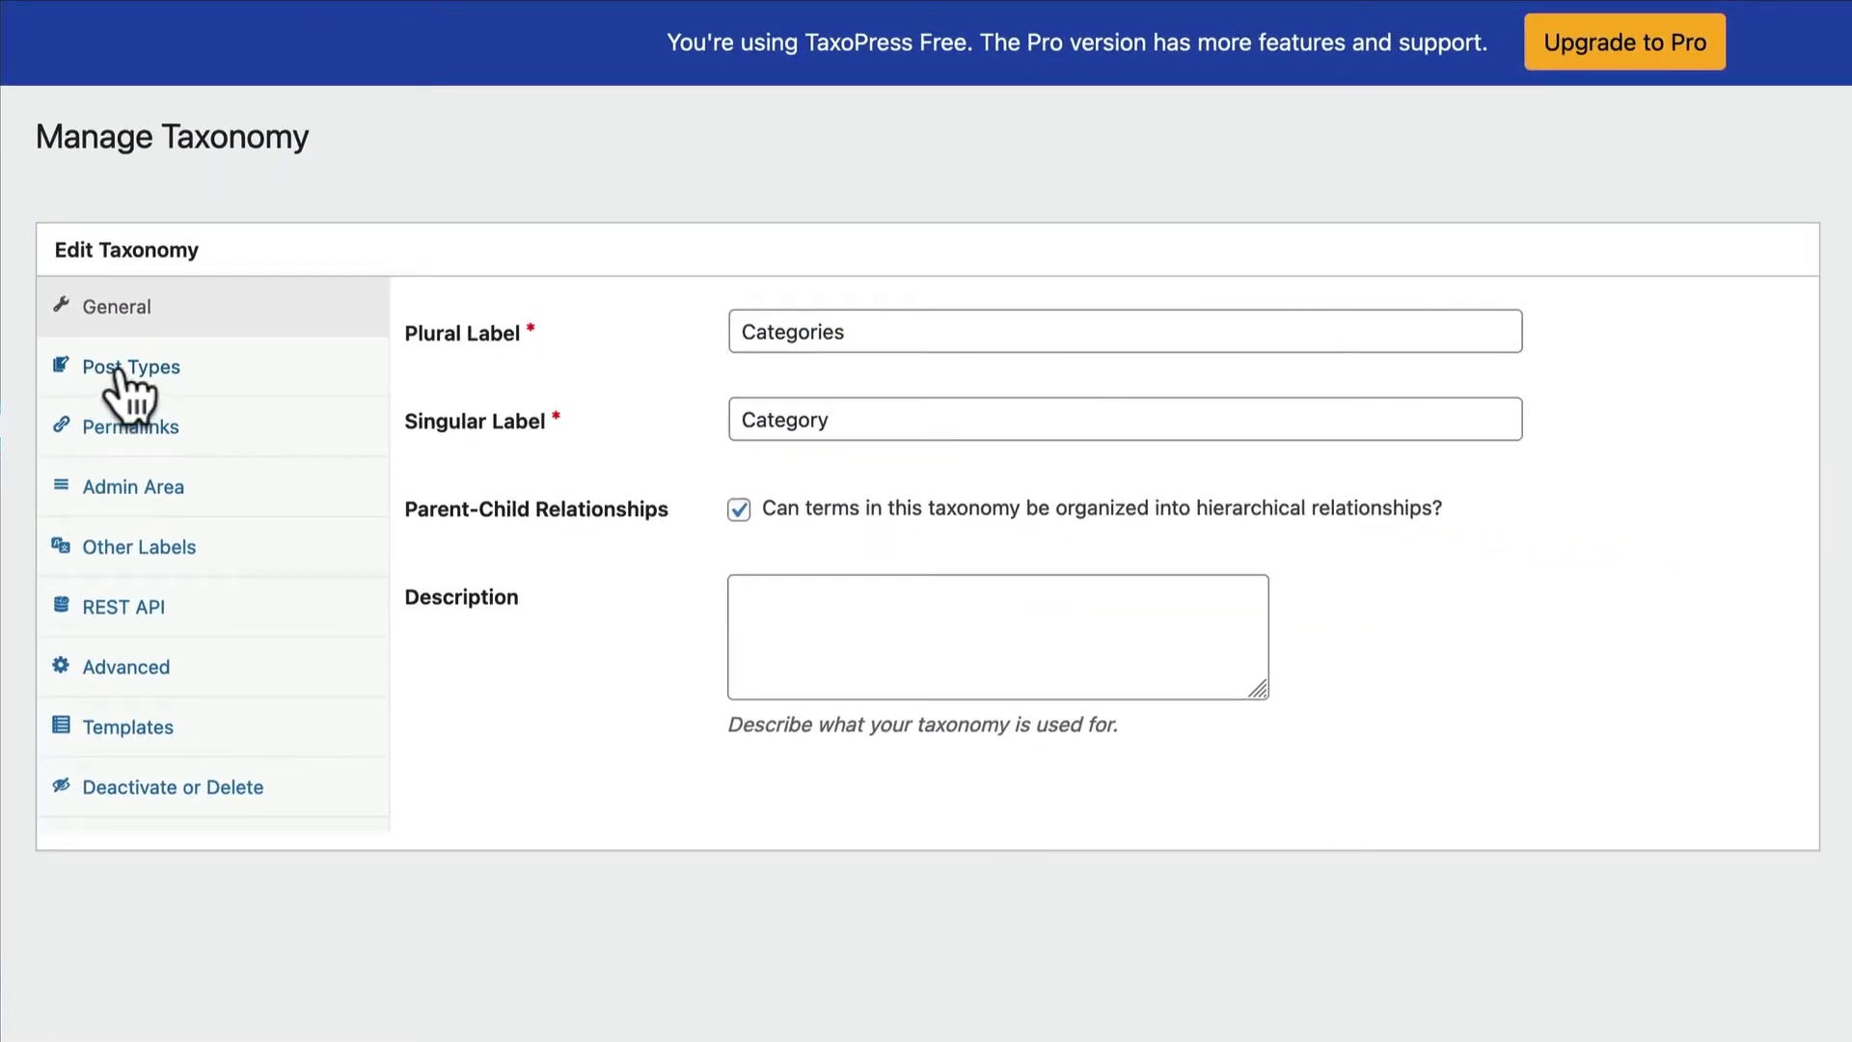
pyautogui.click(115, 372)
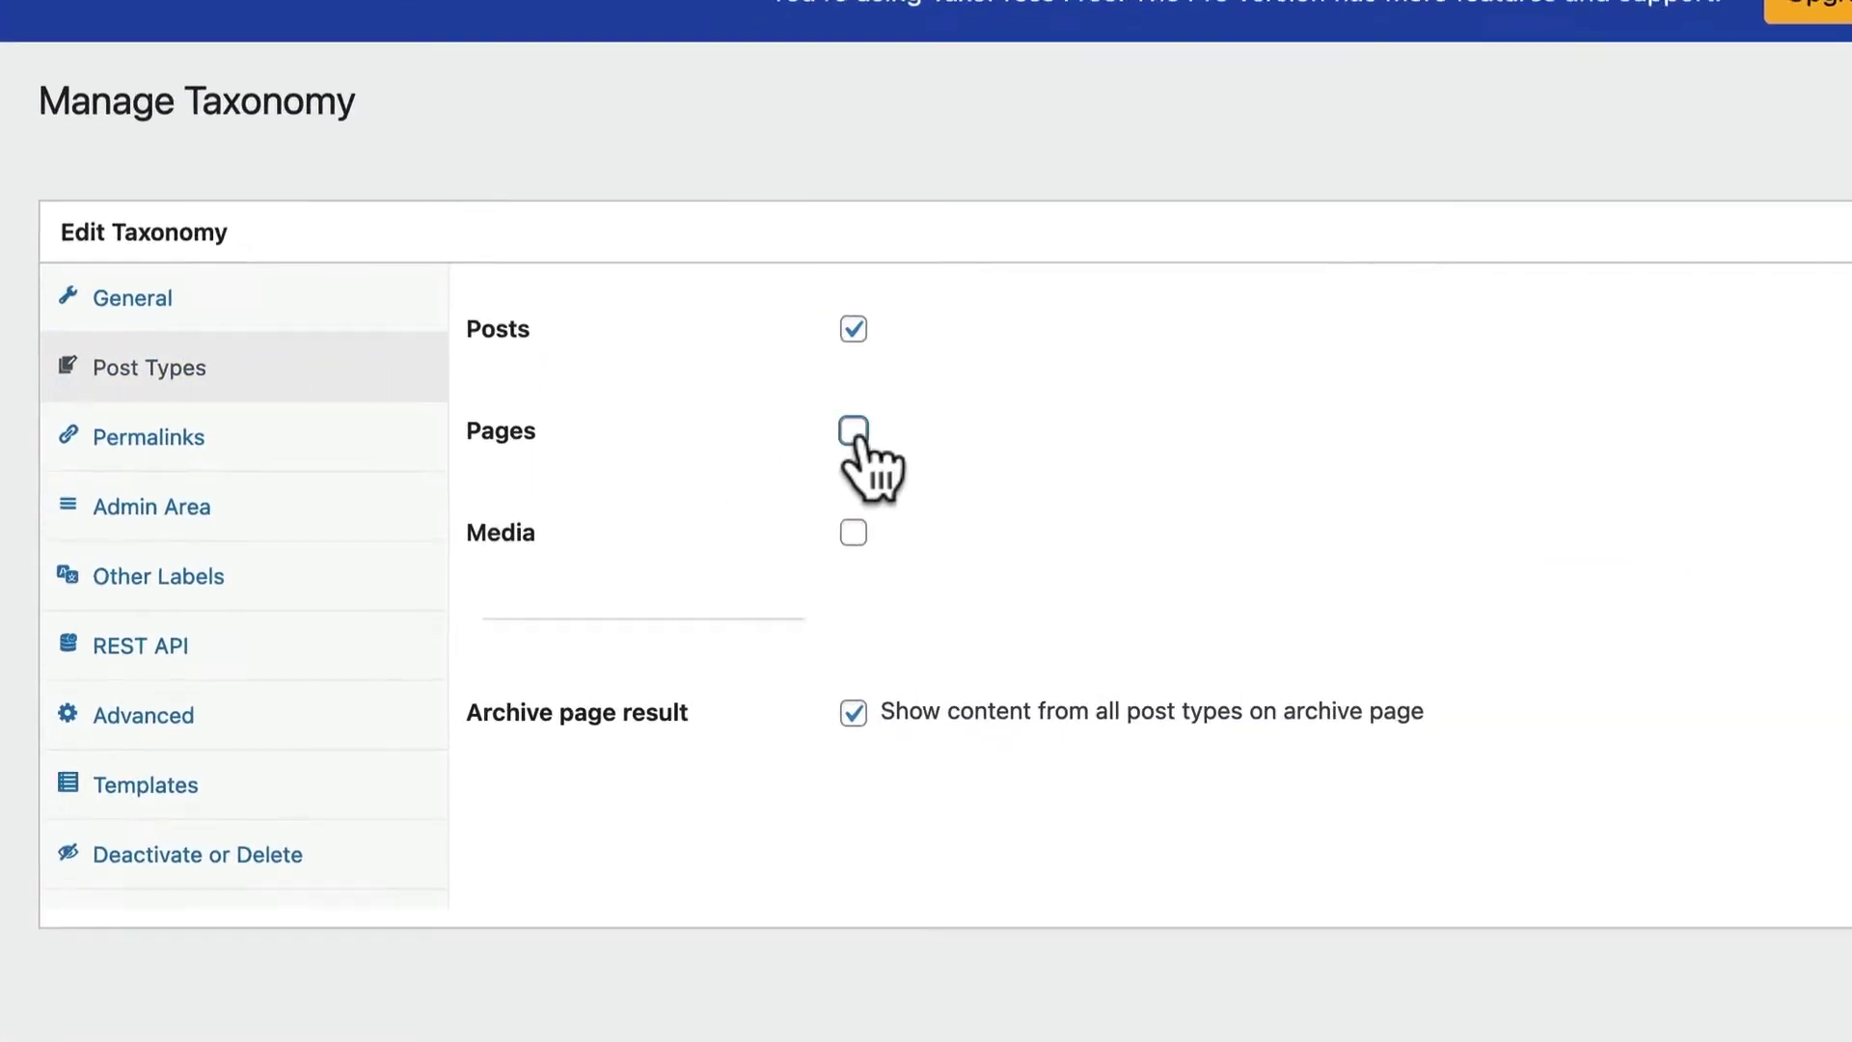
pyautogui.click(854, 431)
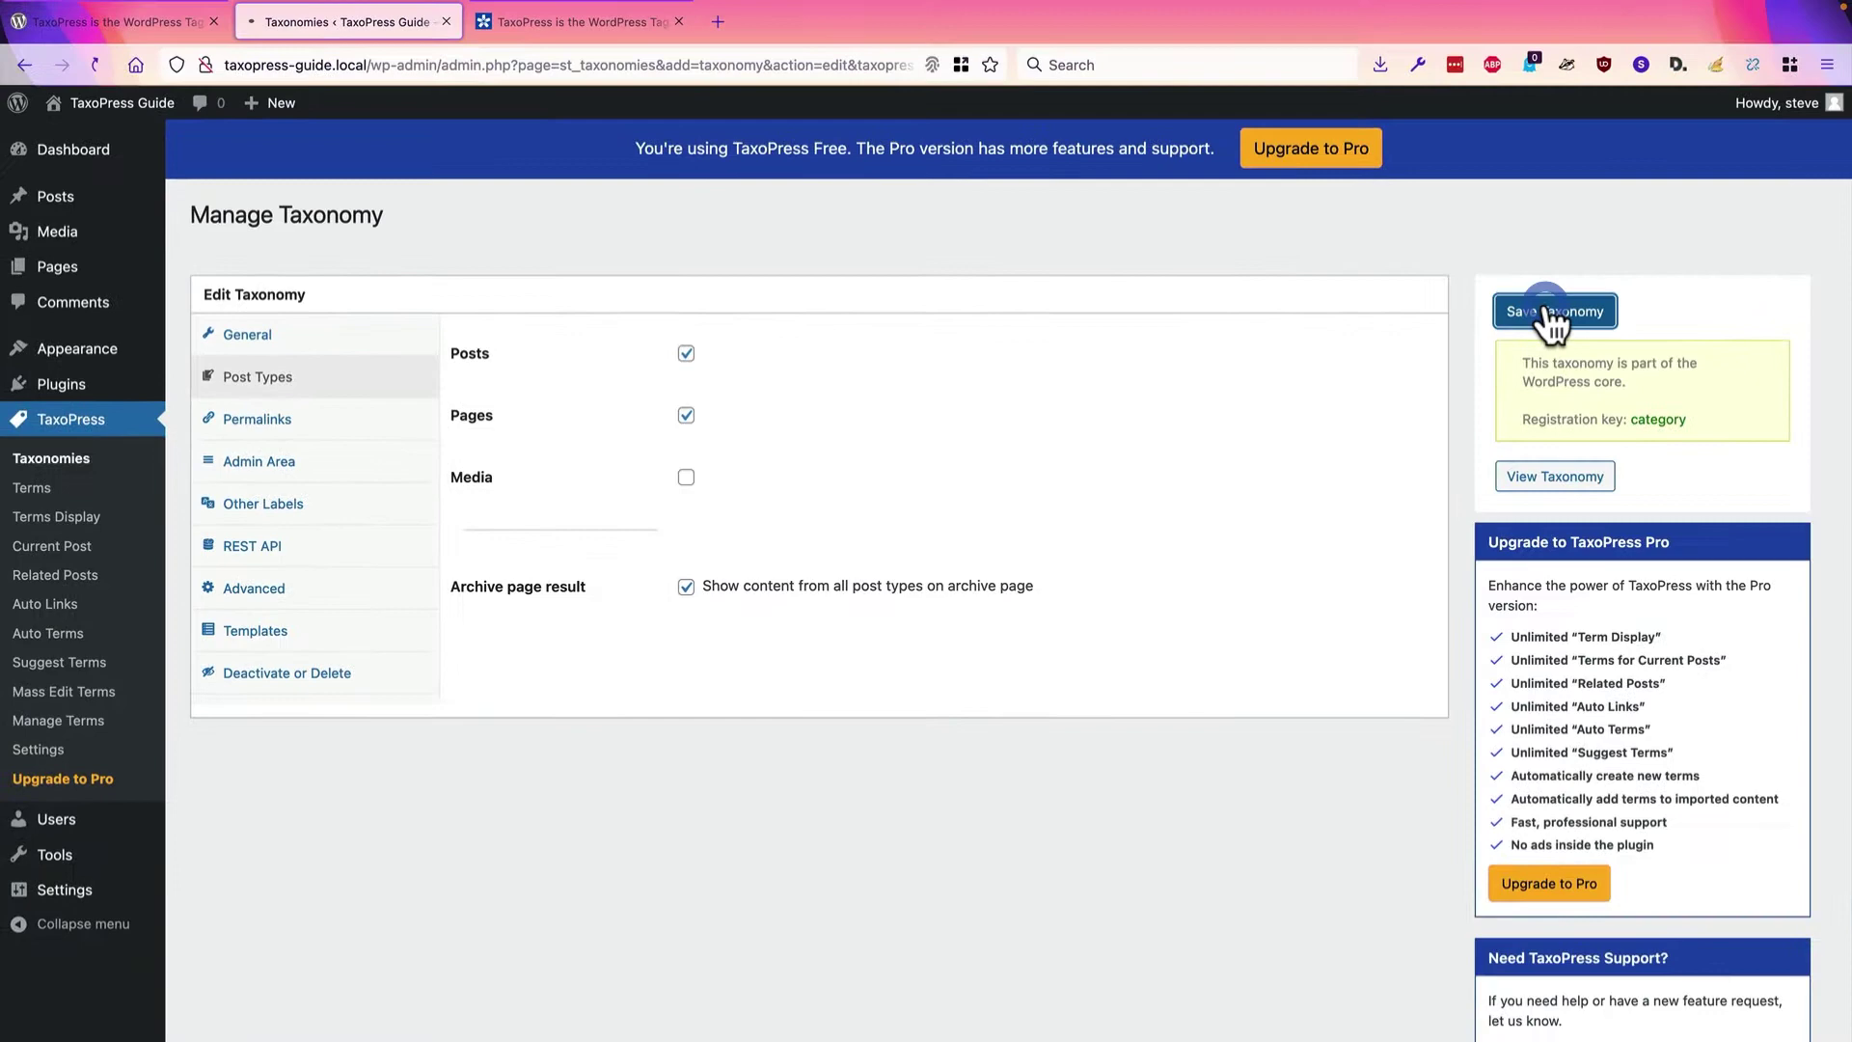
pyautogui.click(1539, 305)
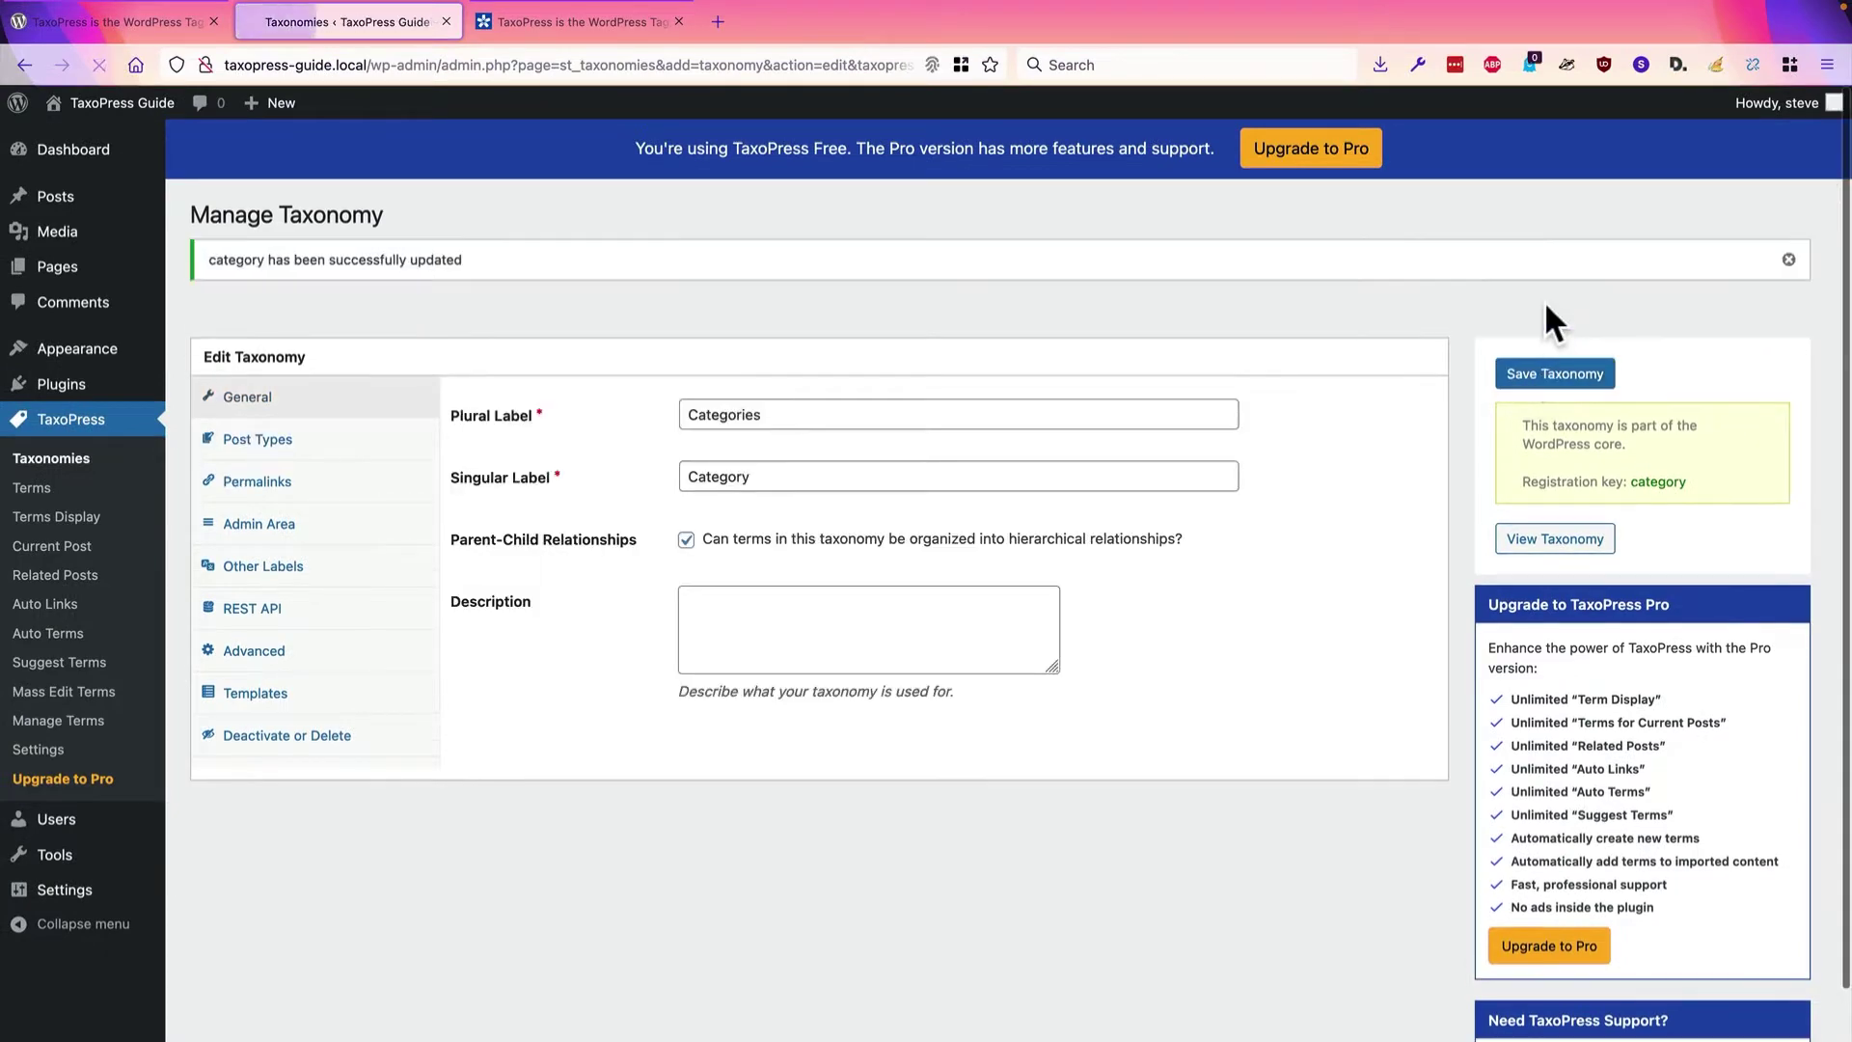
# Step: Open the Categories screen under Pages
pyautogui.click(82, 266)
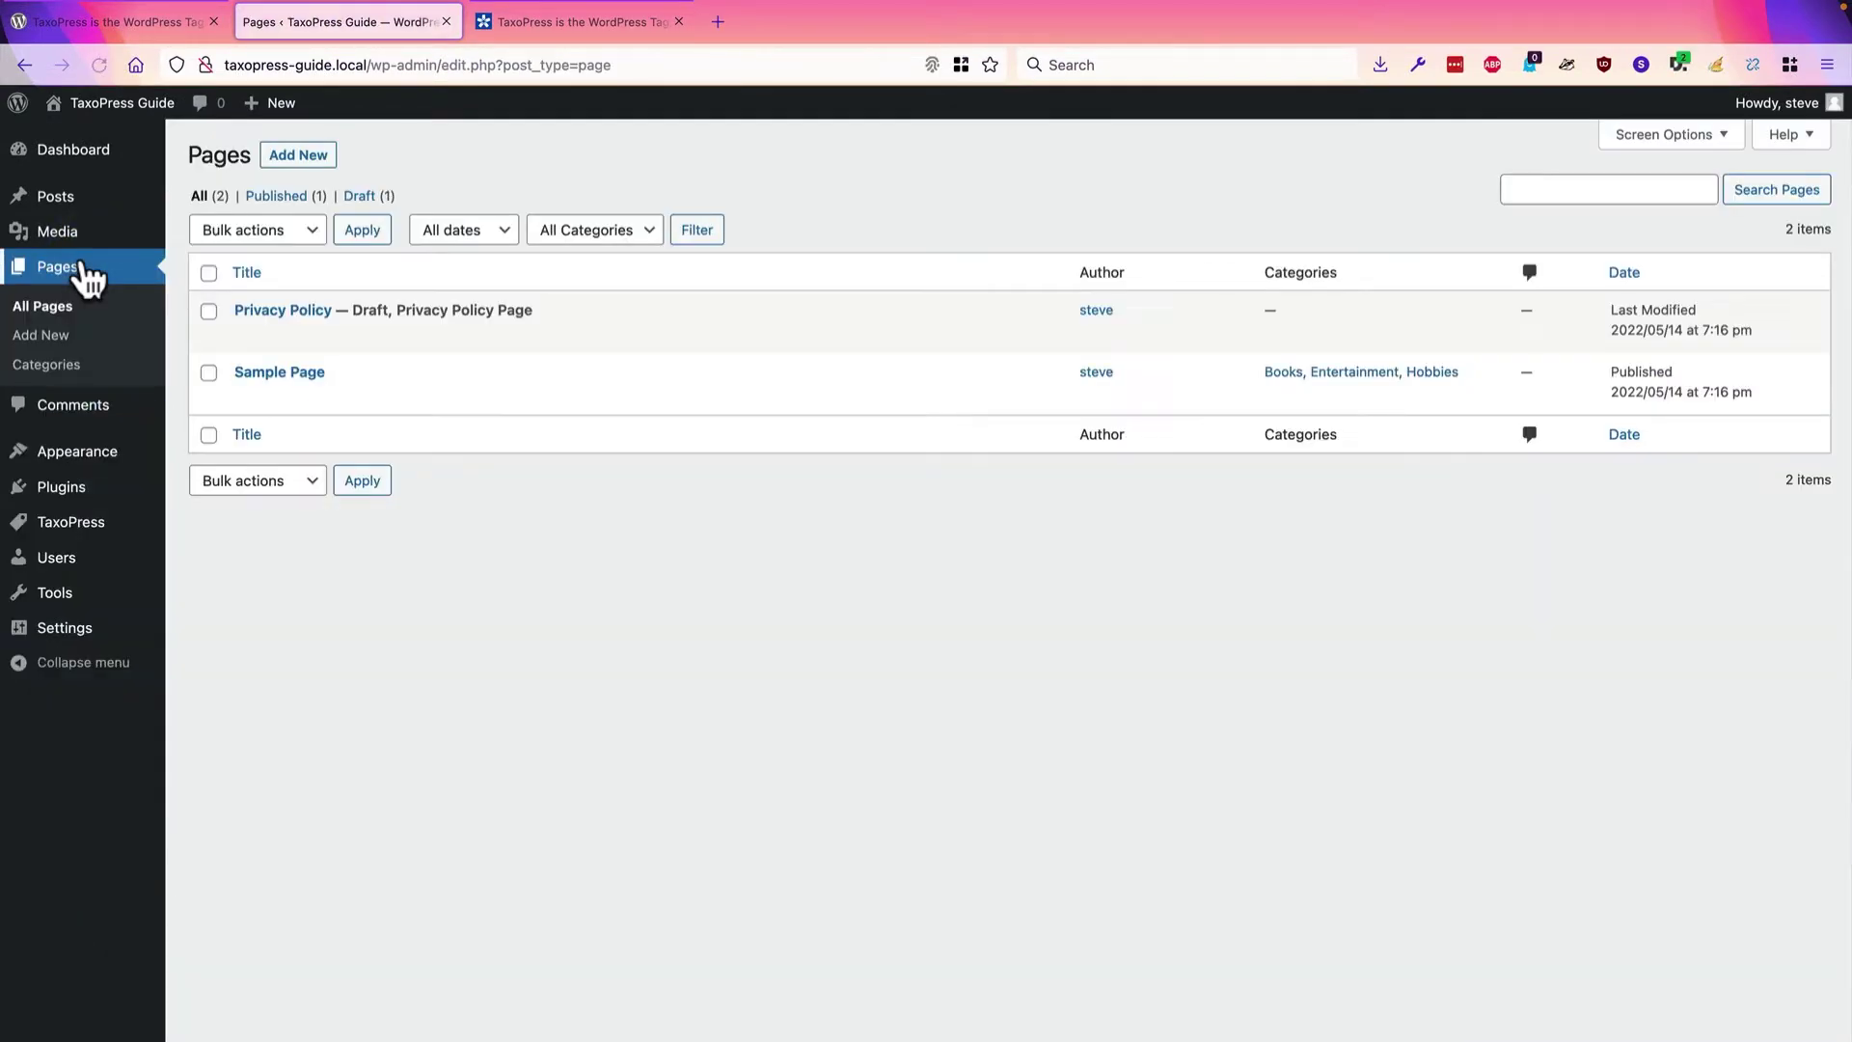
pyautogui.click(60, 366)
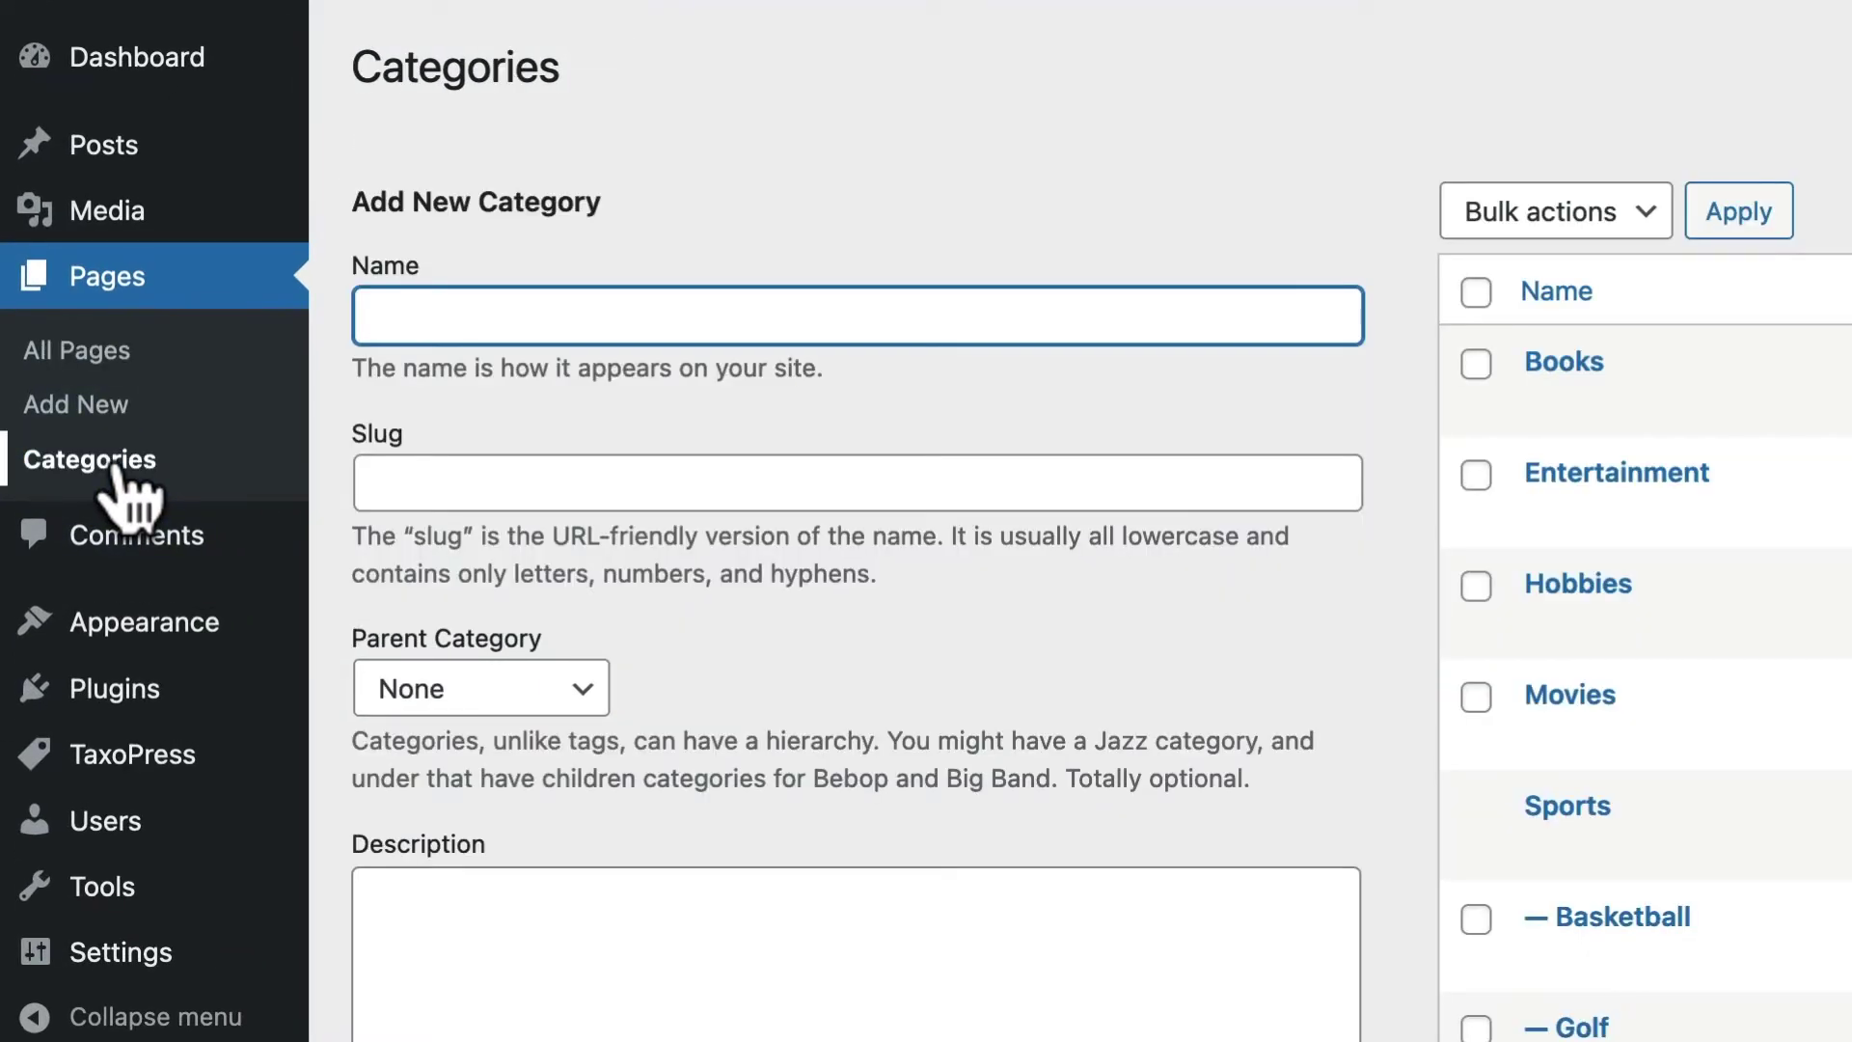
pyautogui.moveTo(104, 759)
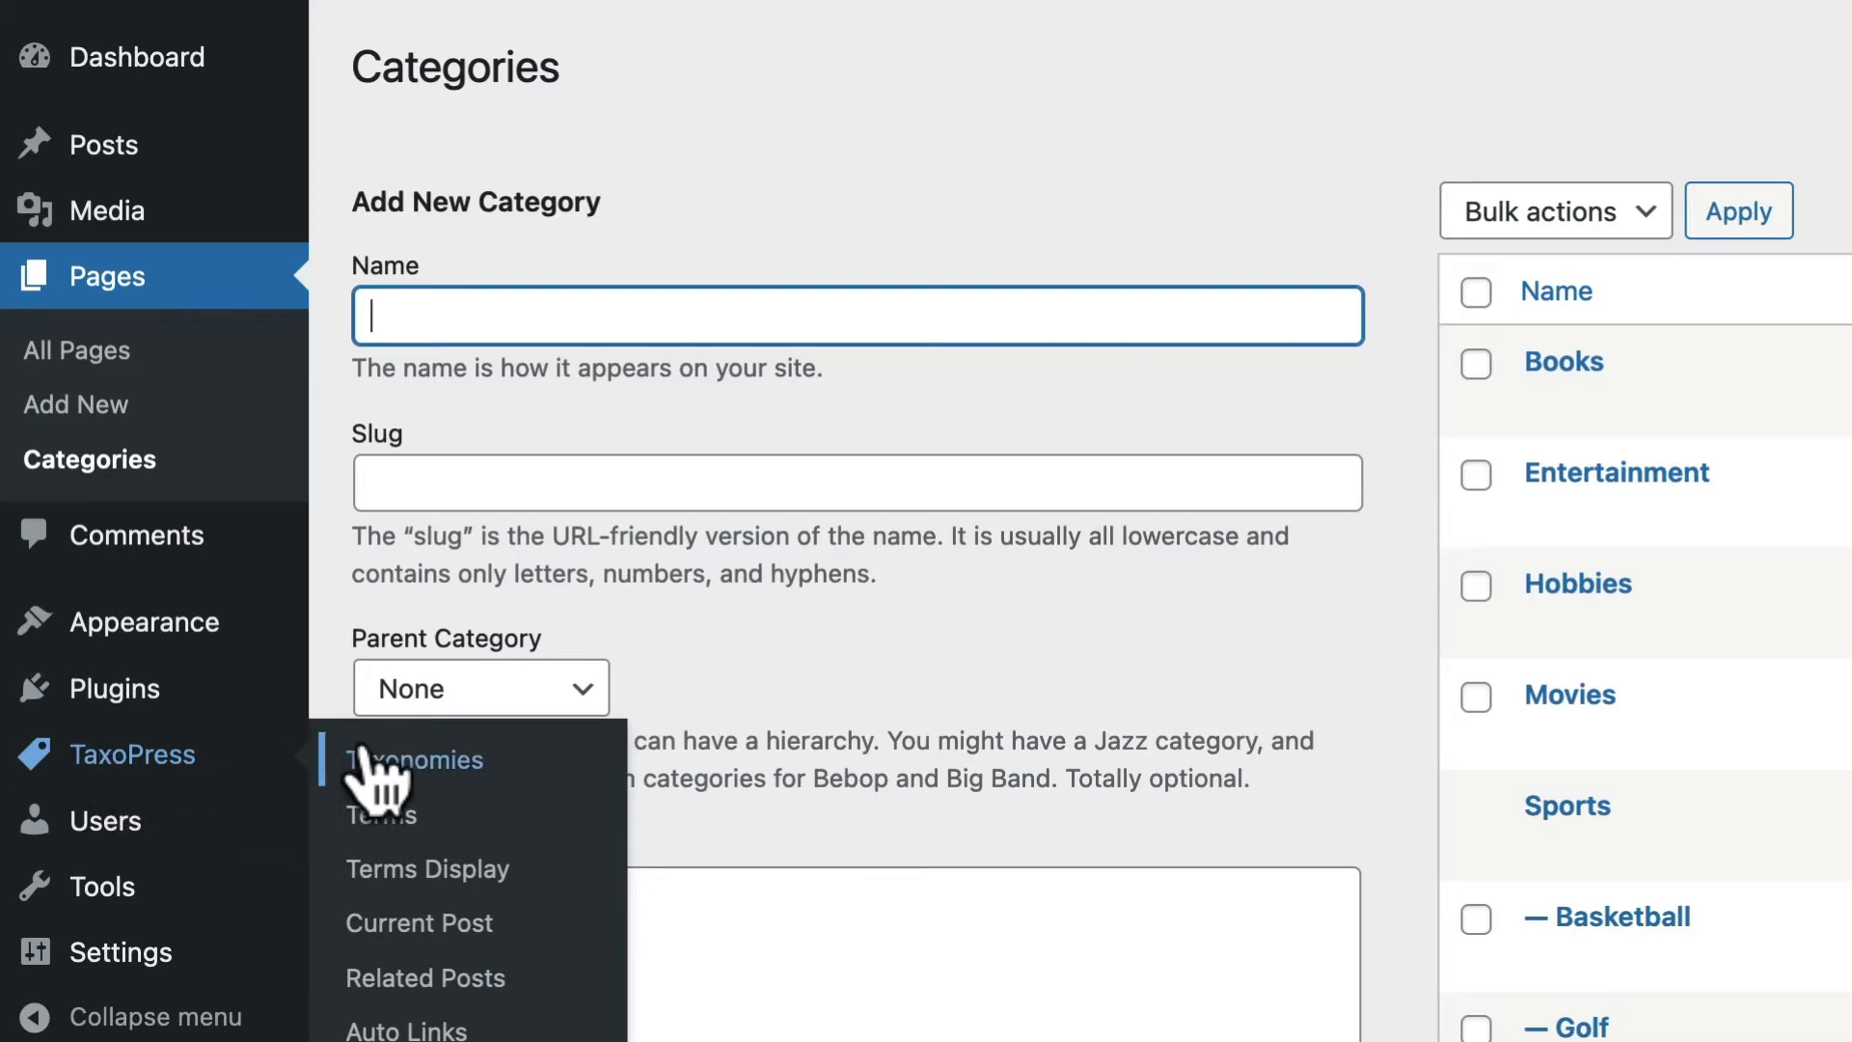
# Step: Enable Tags for Pages, tick 'Show content from all post types', and save the Tags taxonomy
pyautogui.click(413, 760)
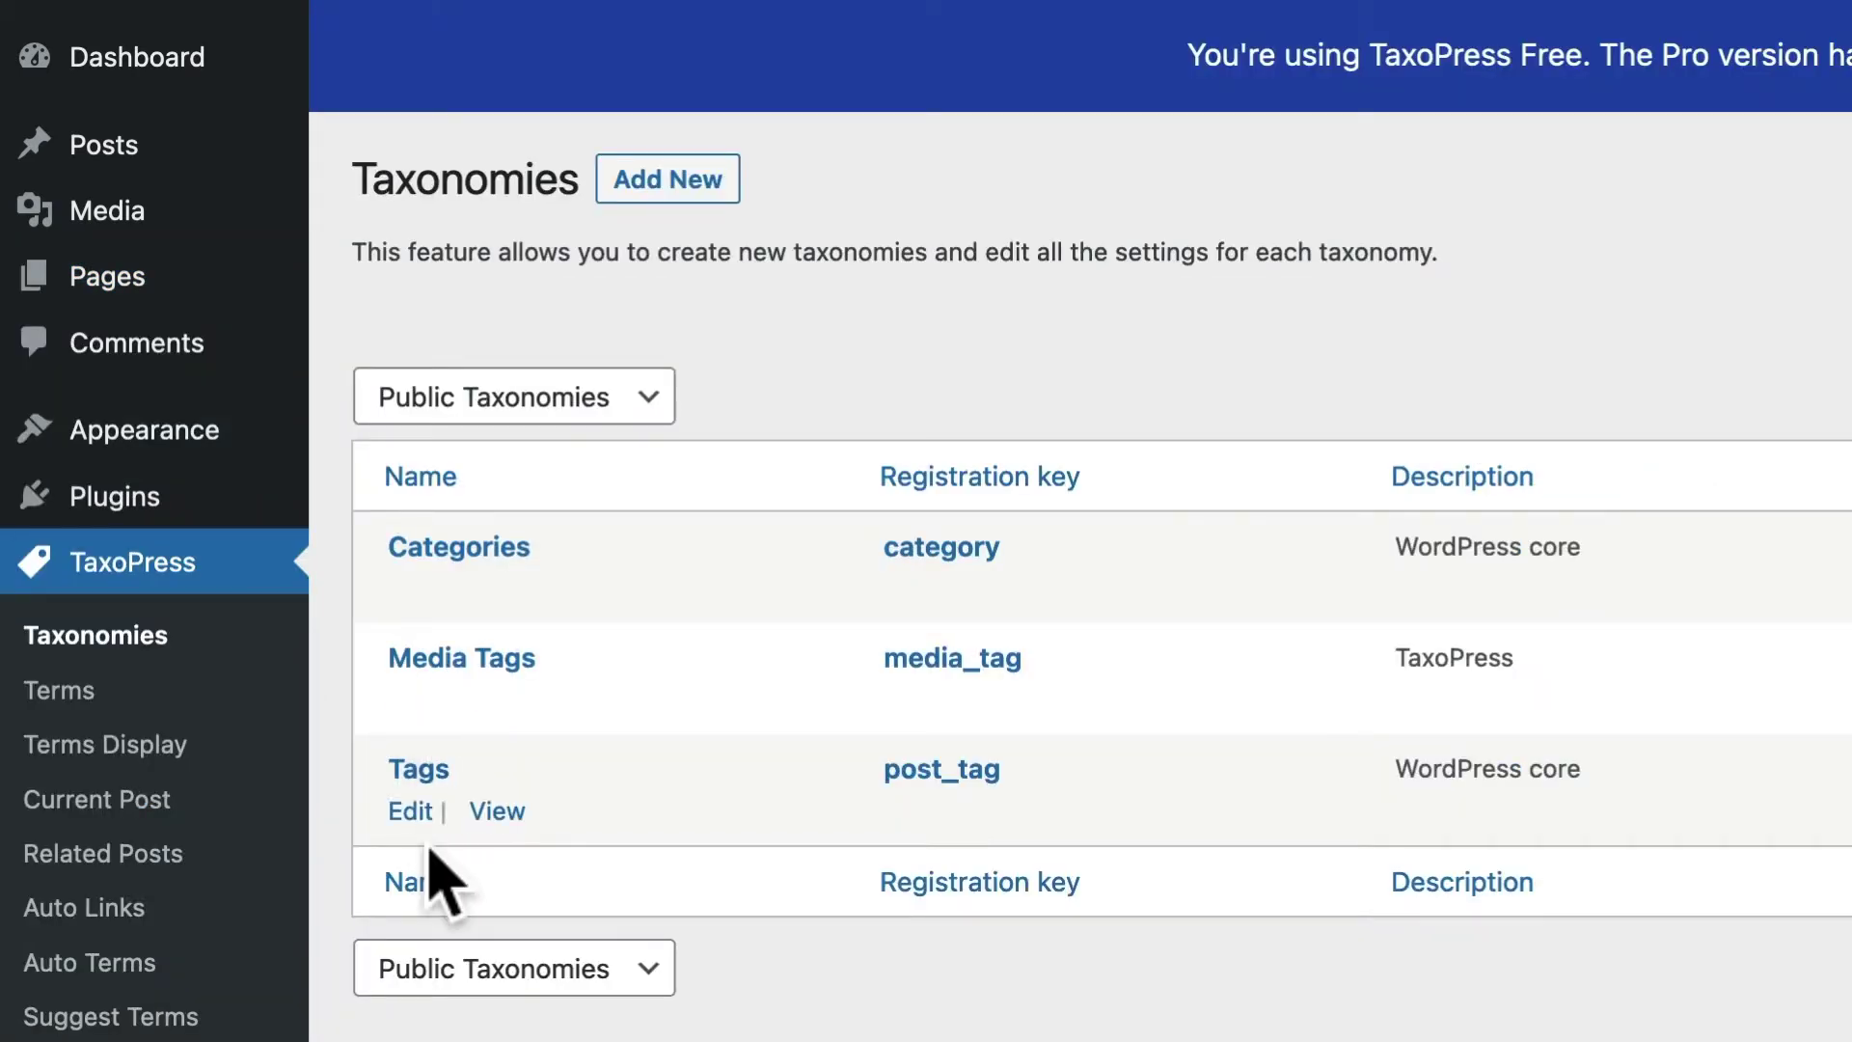
pyautogui.click(410, 812)
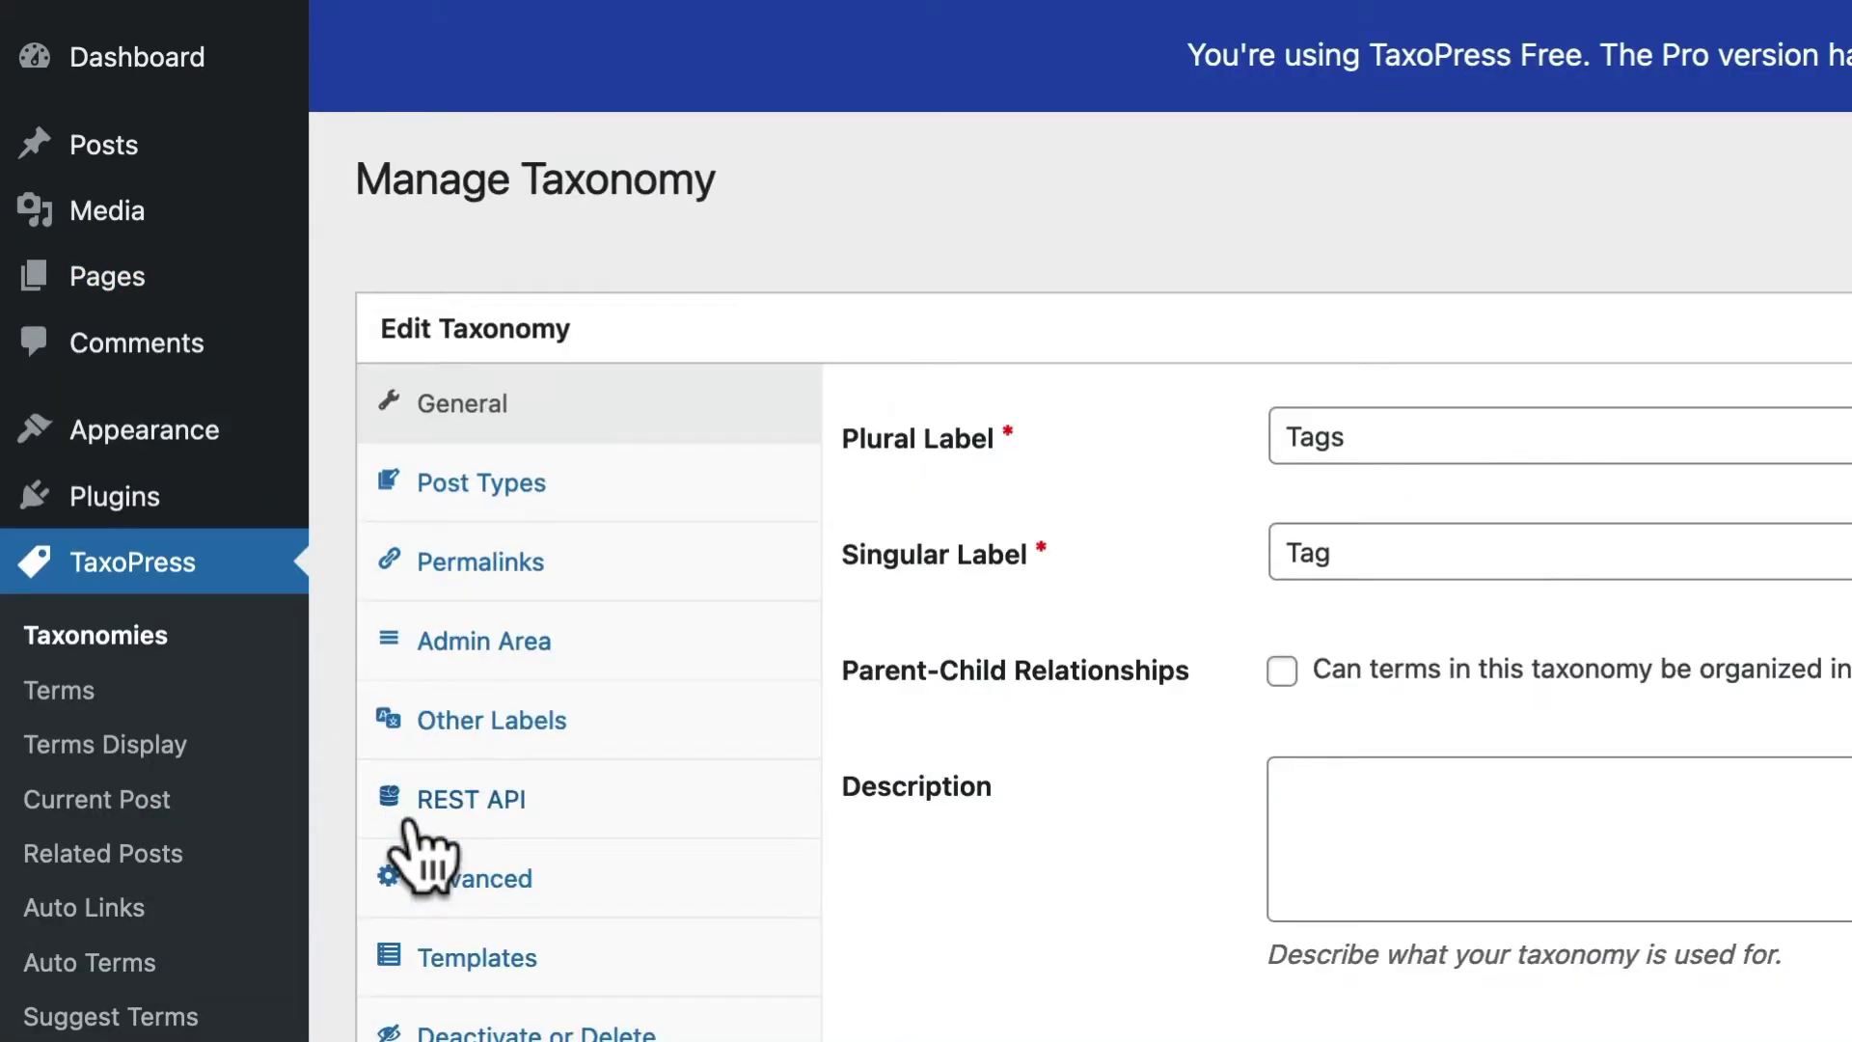
pyautogui.click(491, 482)
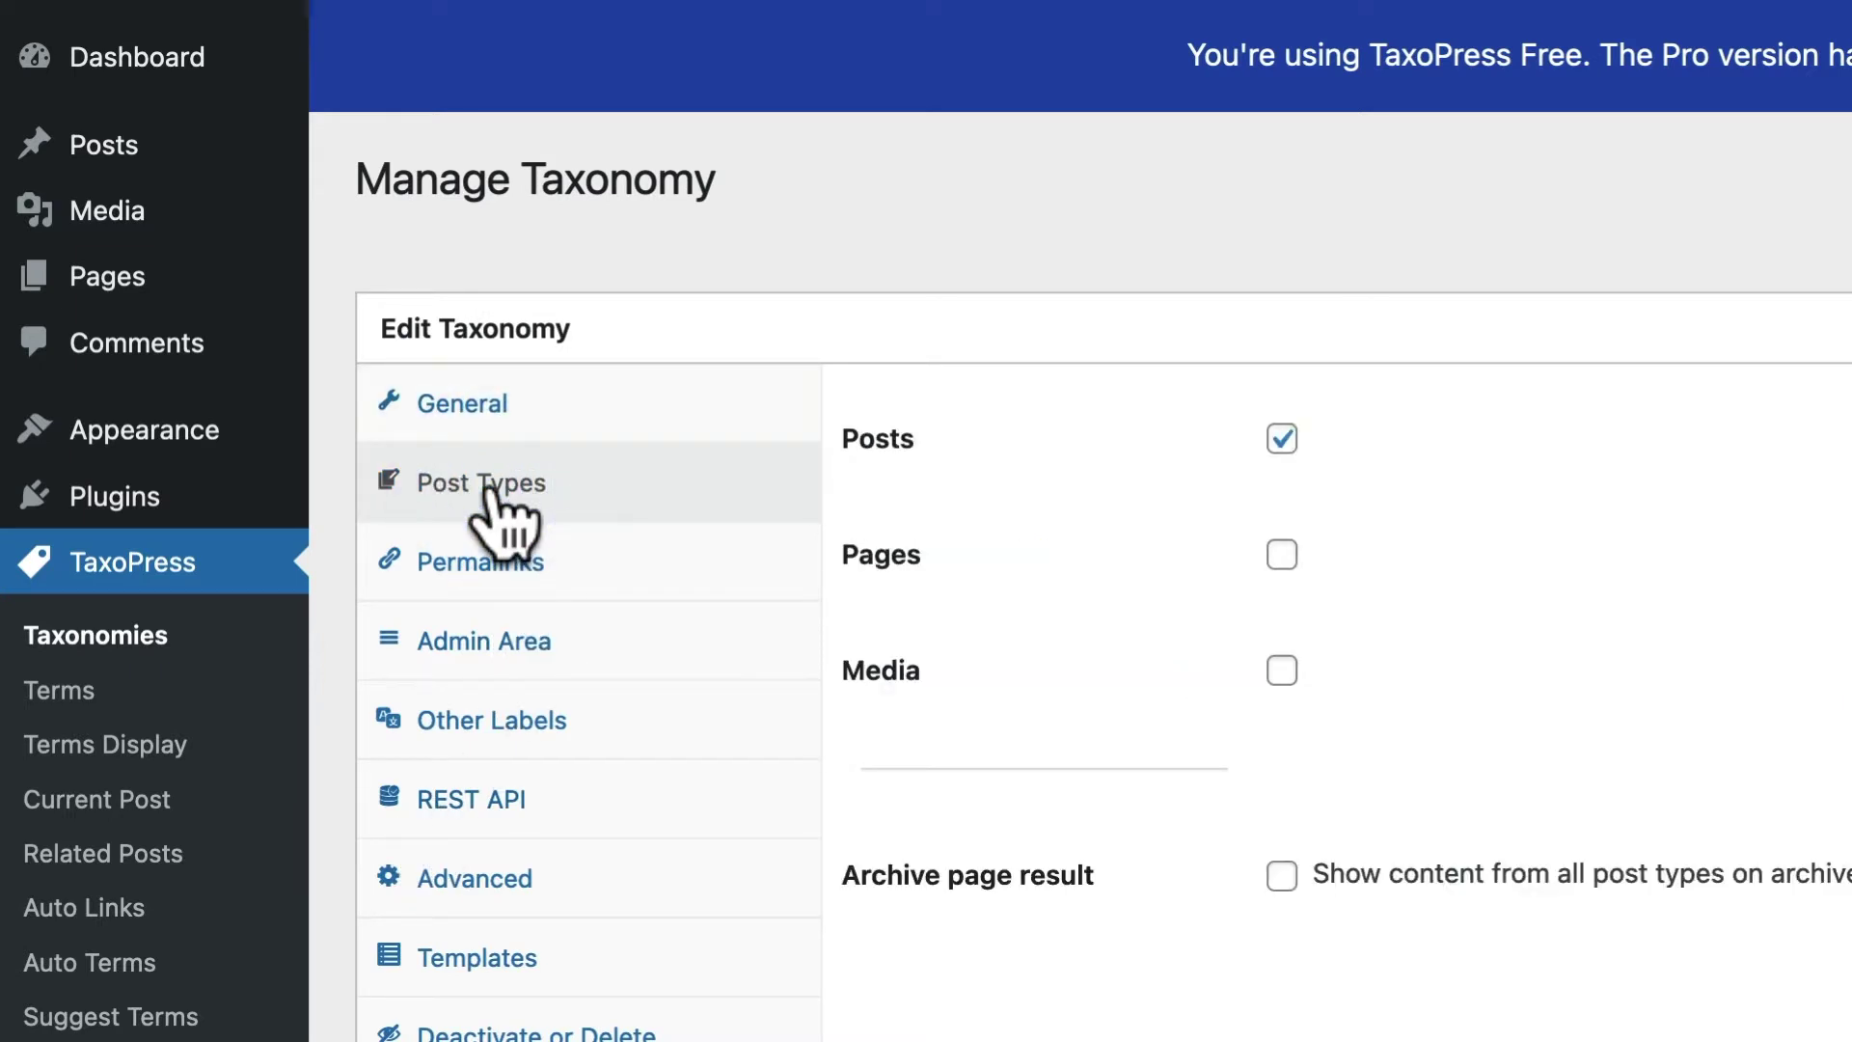
pyautogui.click(1279, 556)
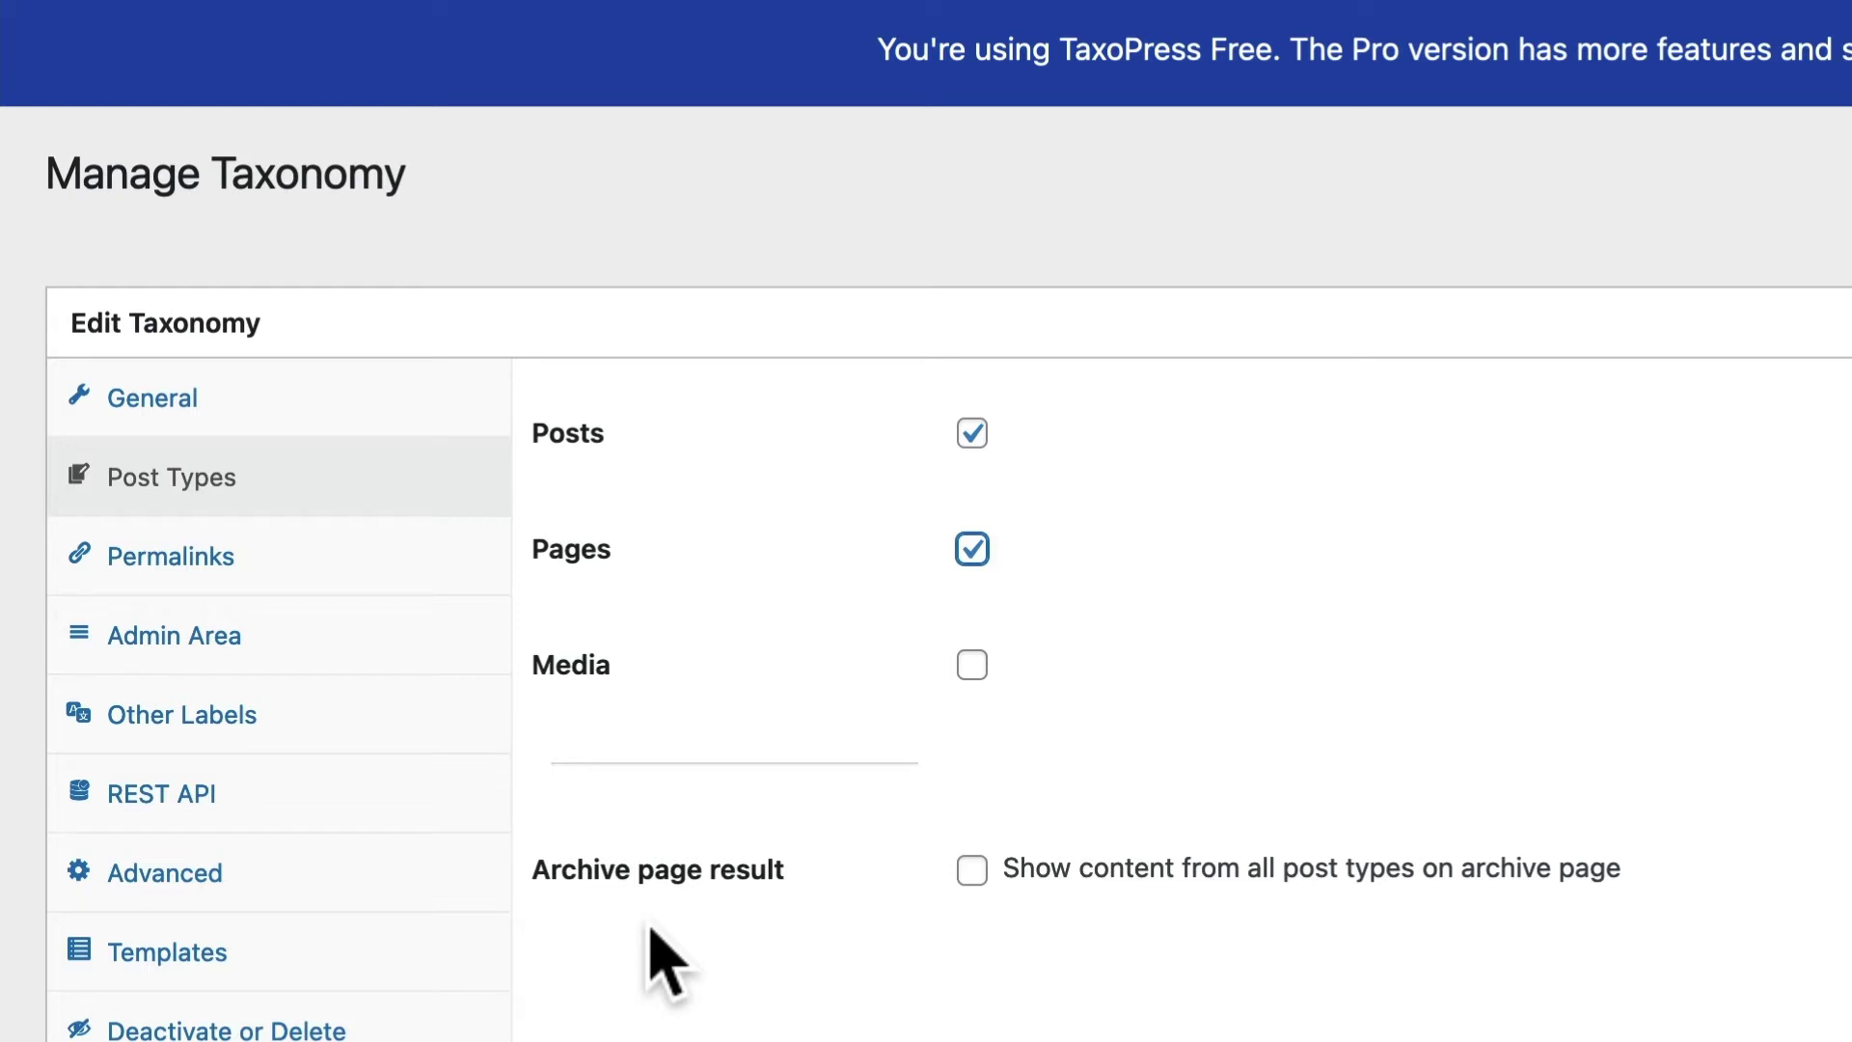
pyautogui.click(972, 869)
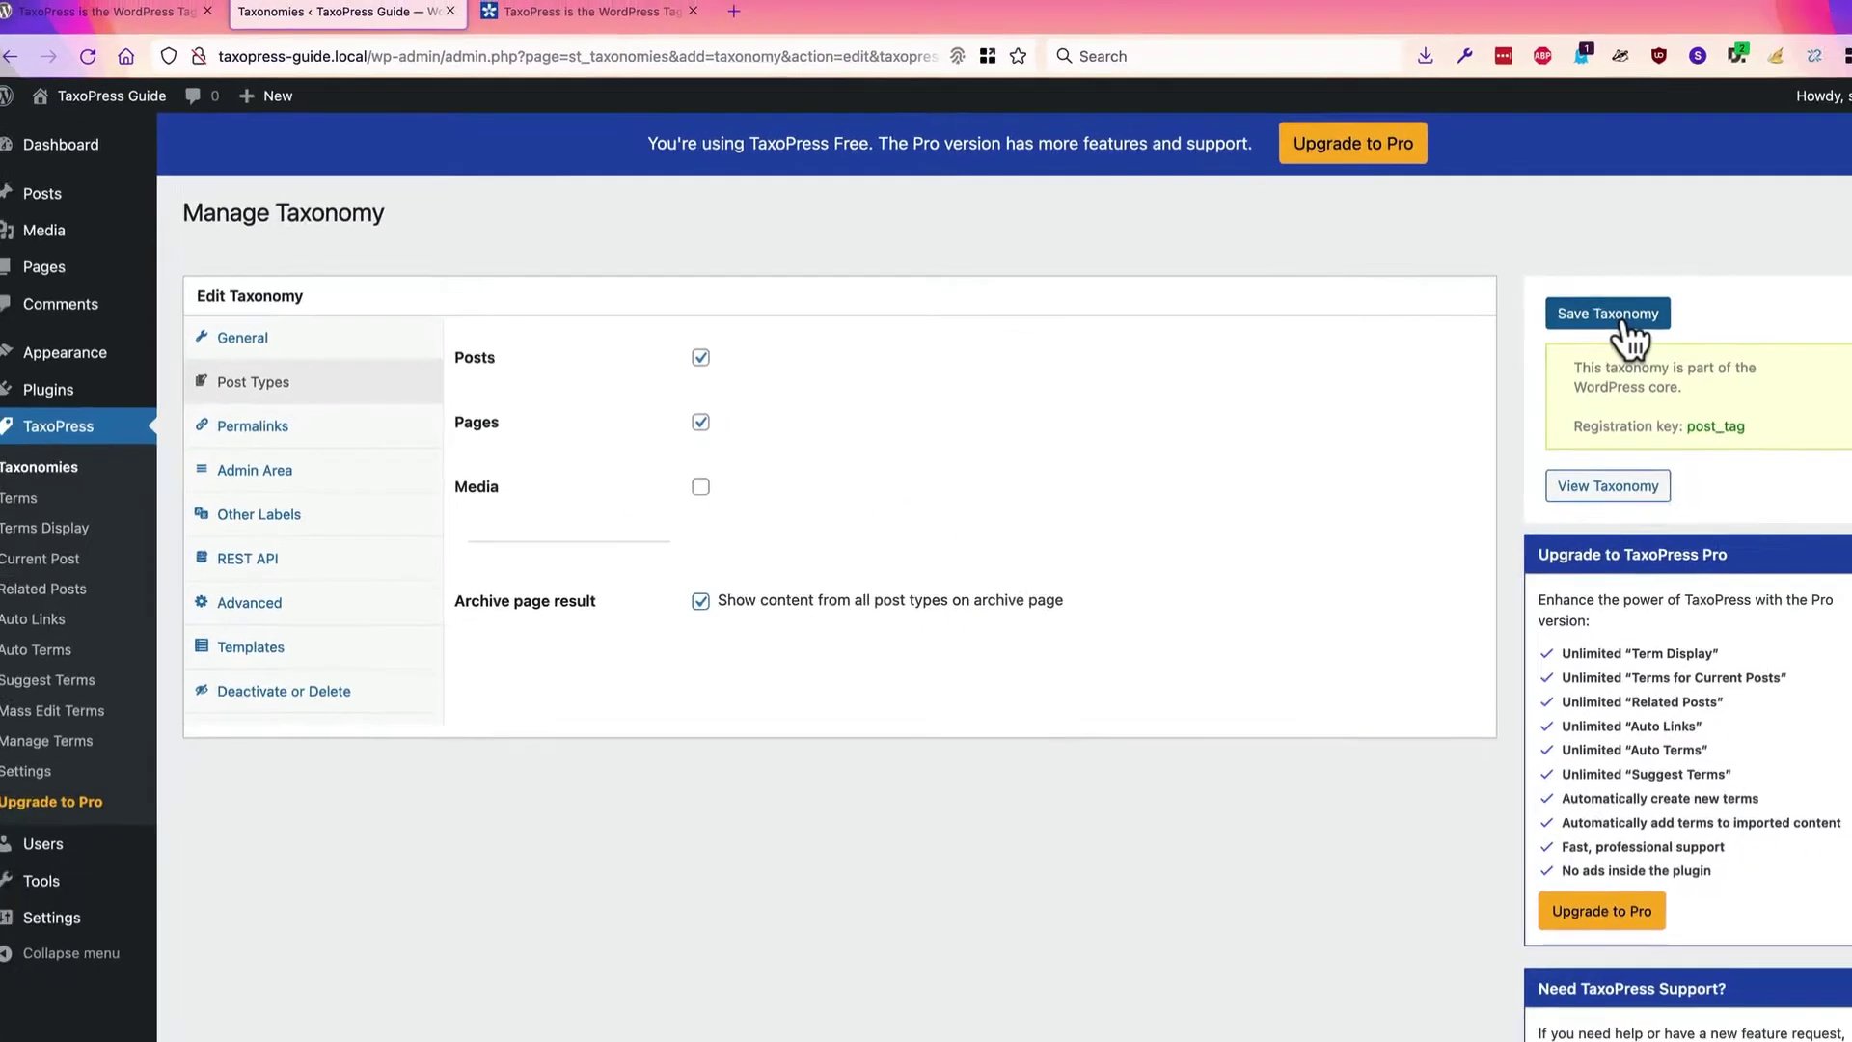
pyautogui.click(1555, 316)
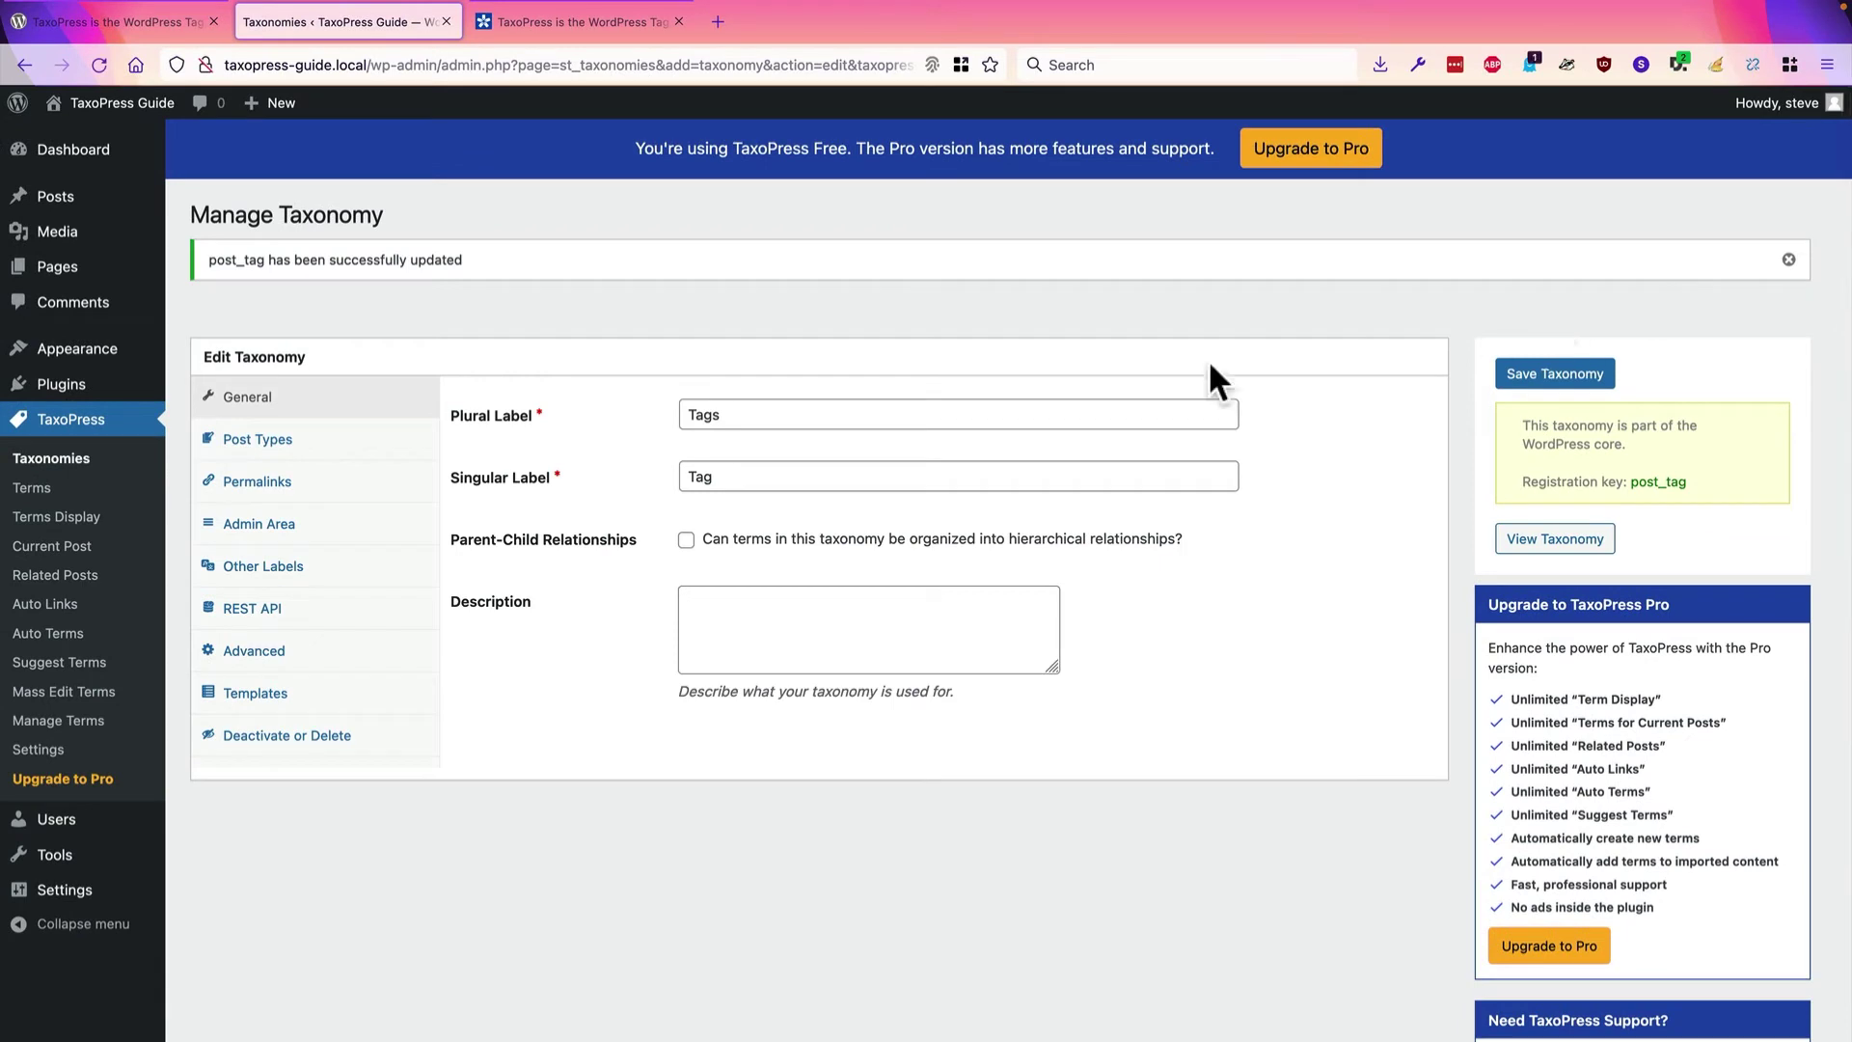
pyautogui.click(272, 442)
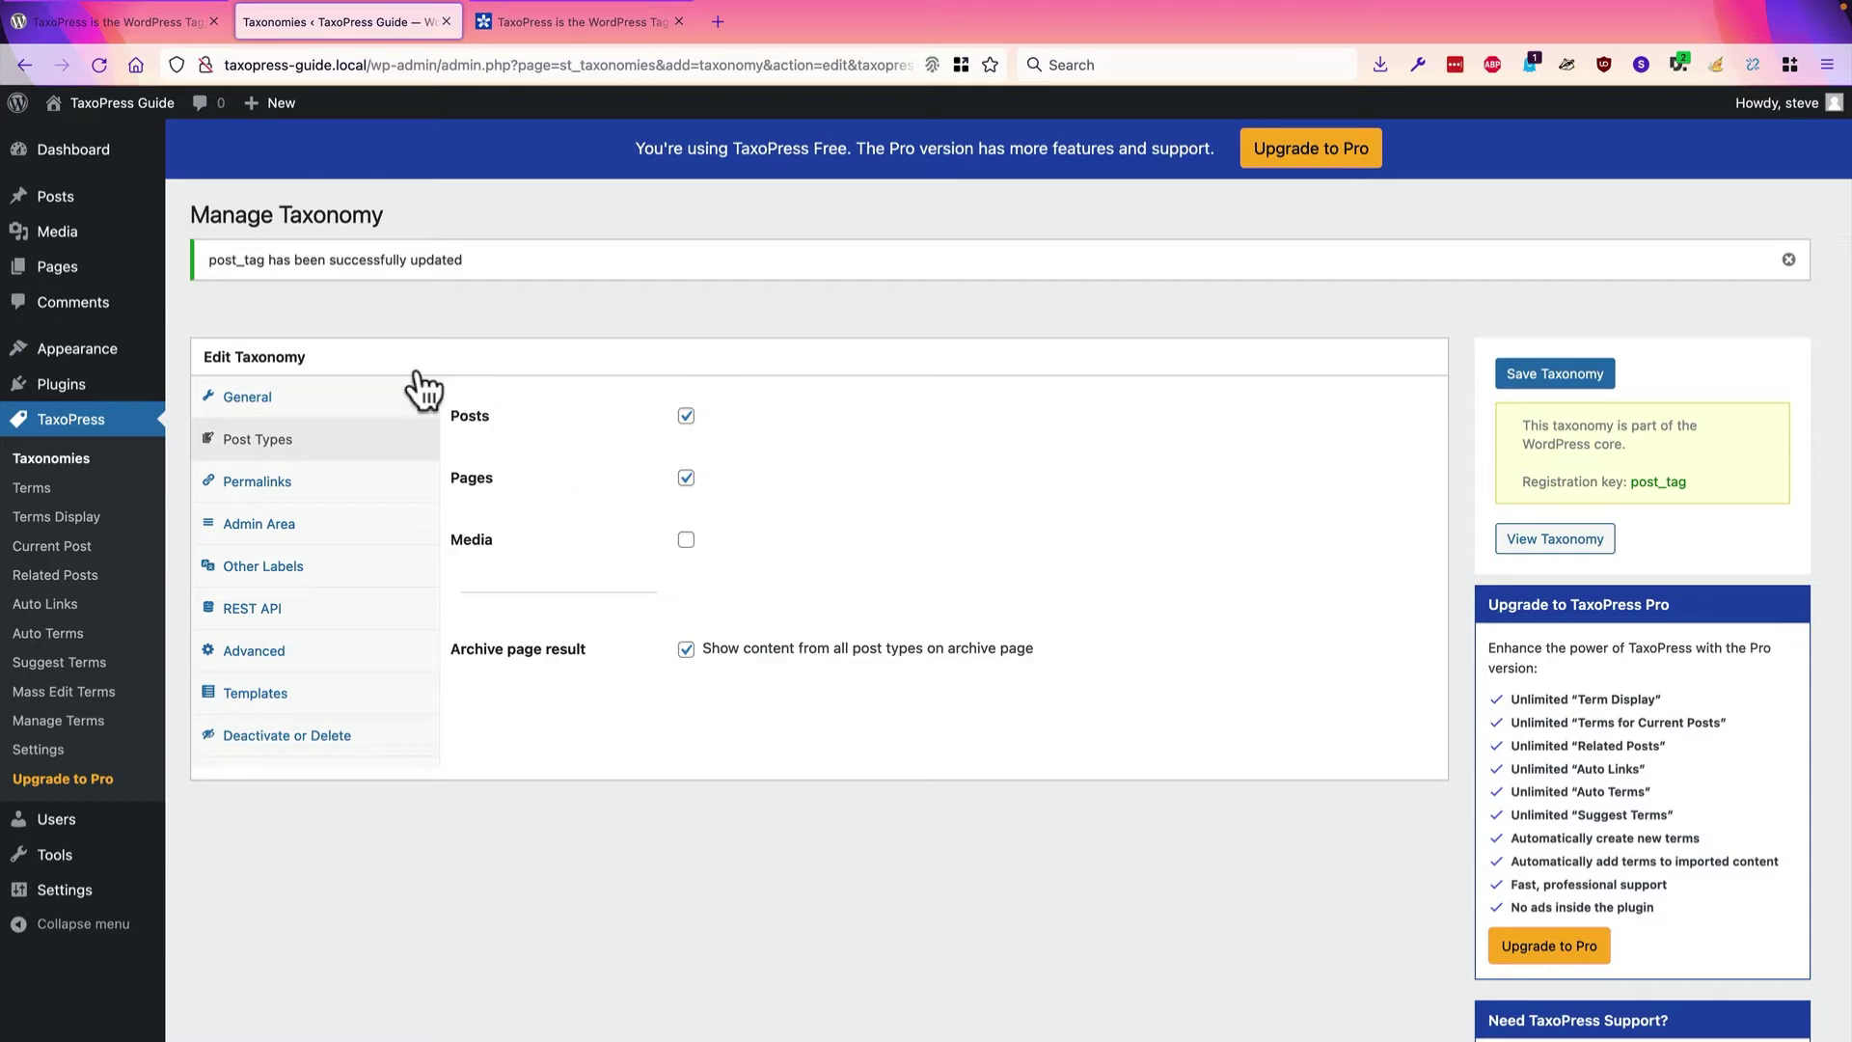
# Step: Open Sample Page from the Pages list in the editor
pyautogui.moveTo(77, 289)
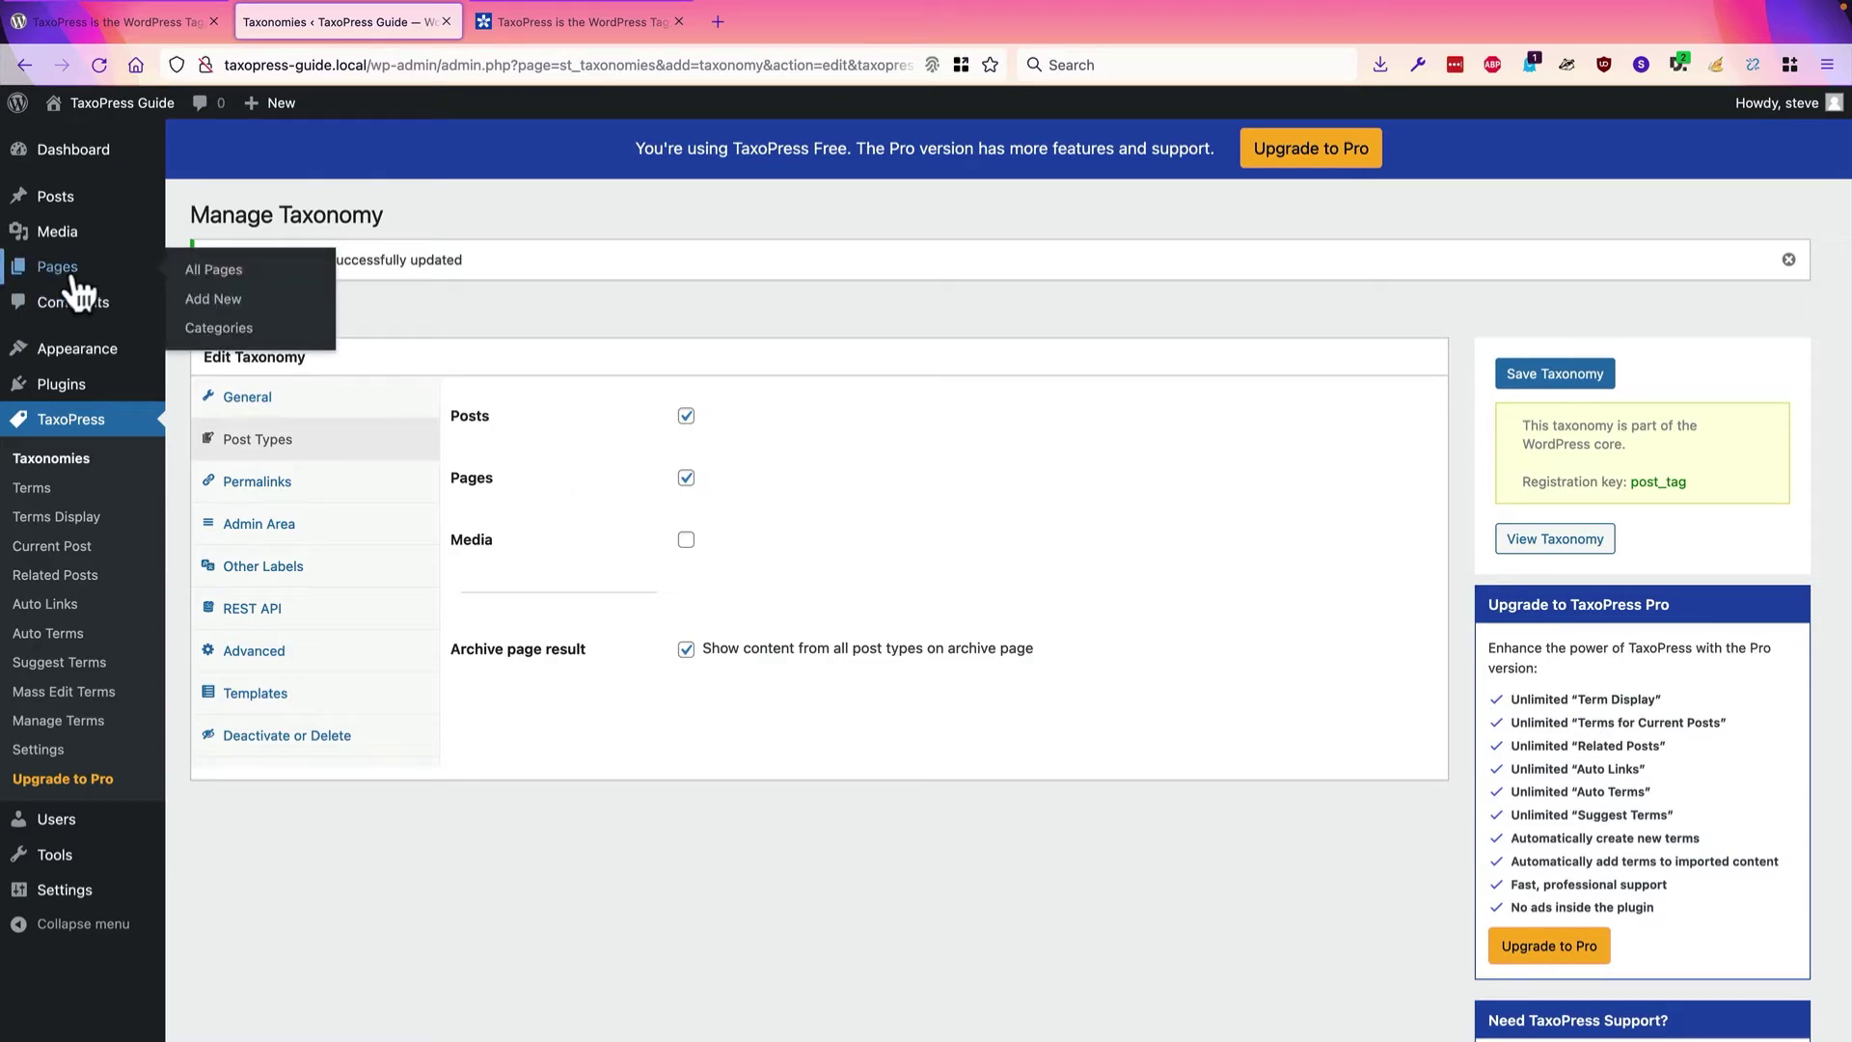
pyautogui.click(73, 273)
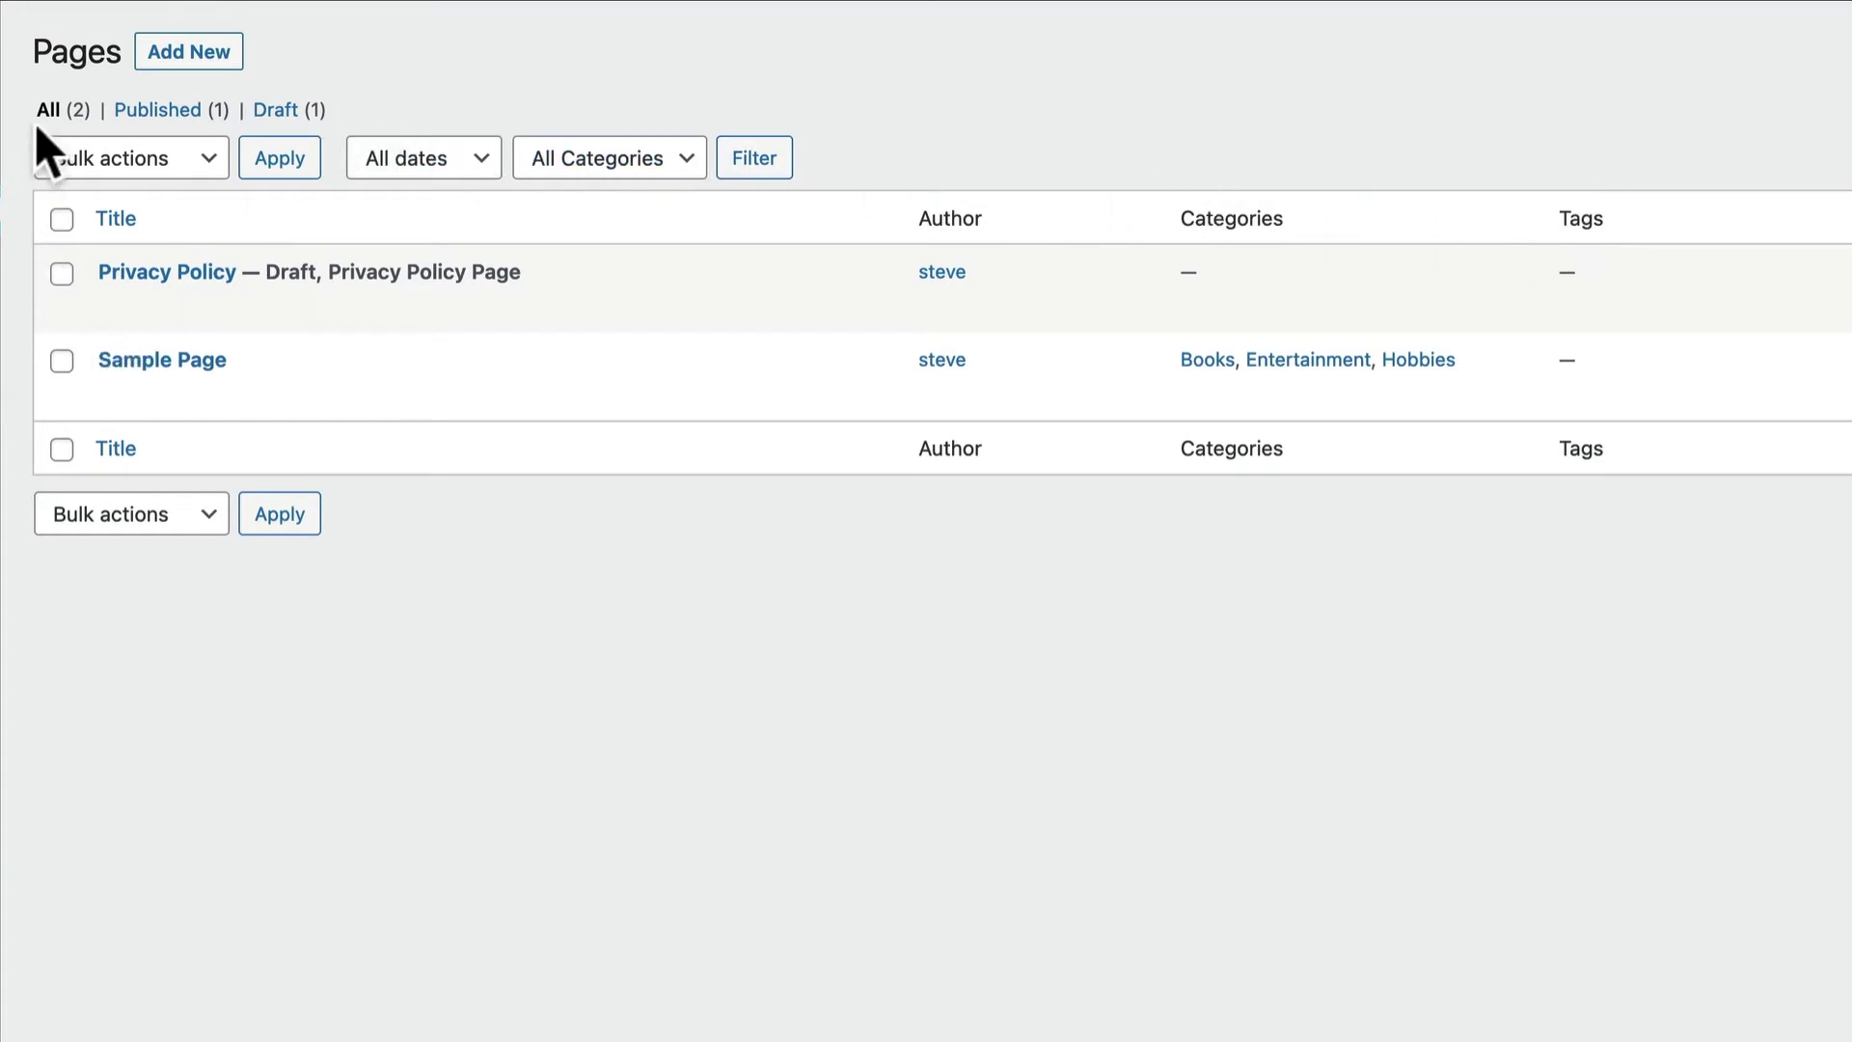
pyautogui.click(112, 394)
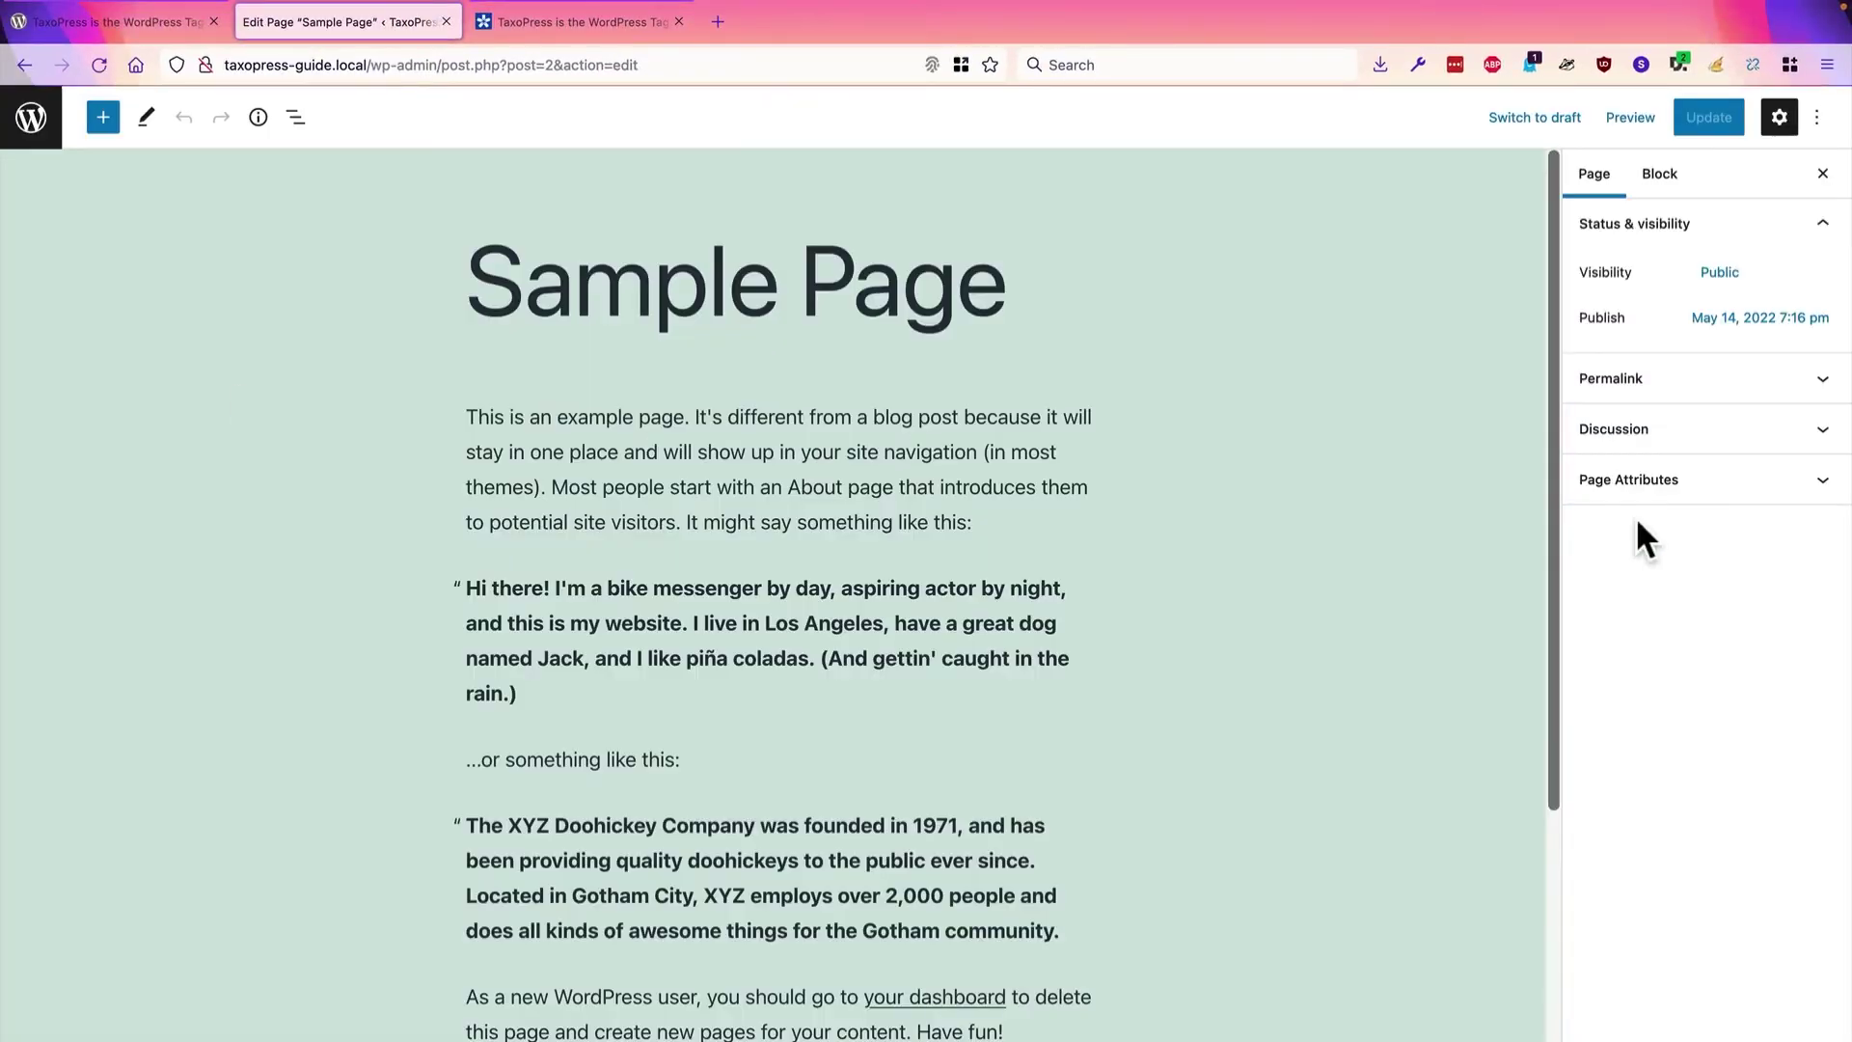
# Step: Add the Movies tag to Sample Page and update it
pyautogui.scroll(-1, 1689, 700)
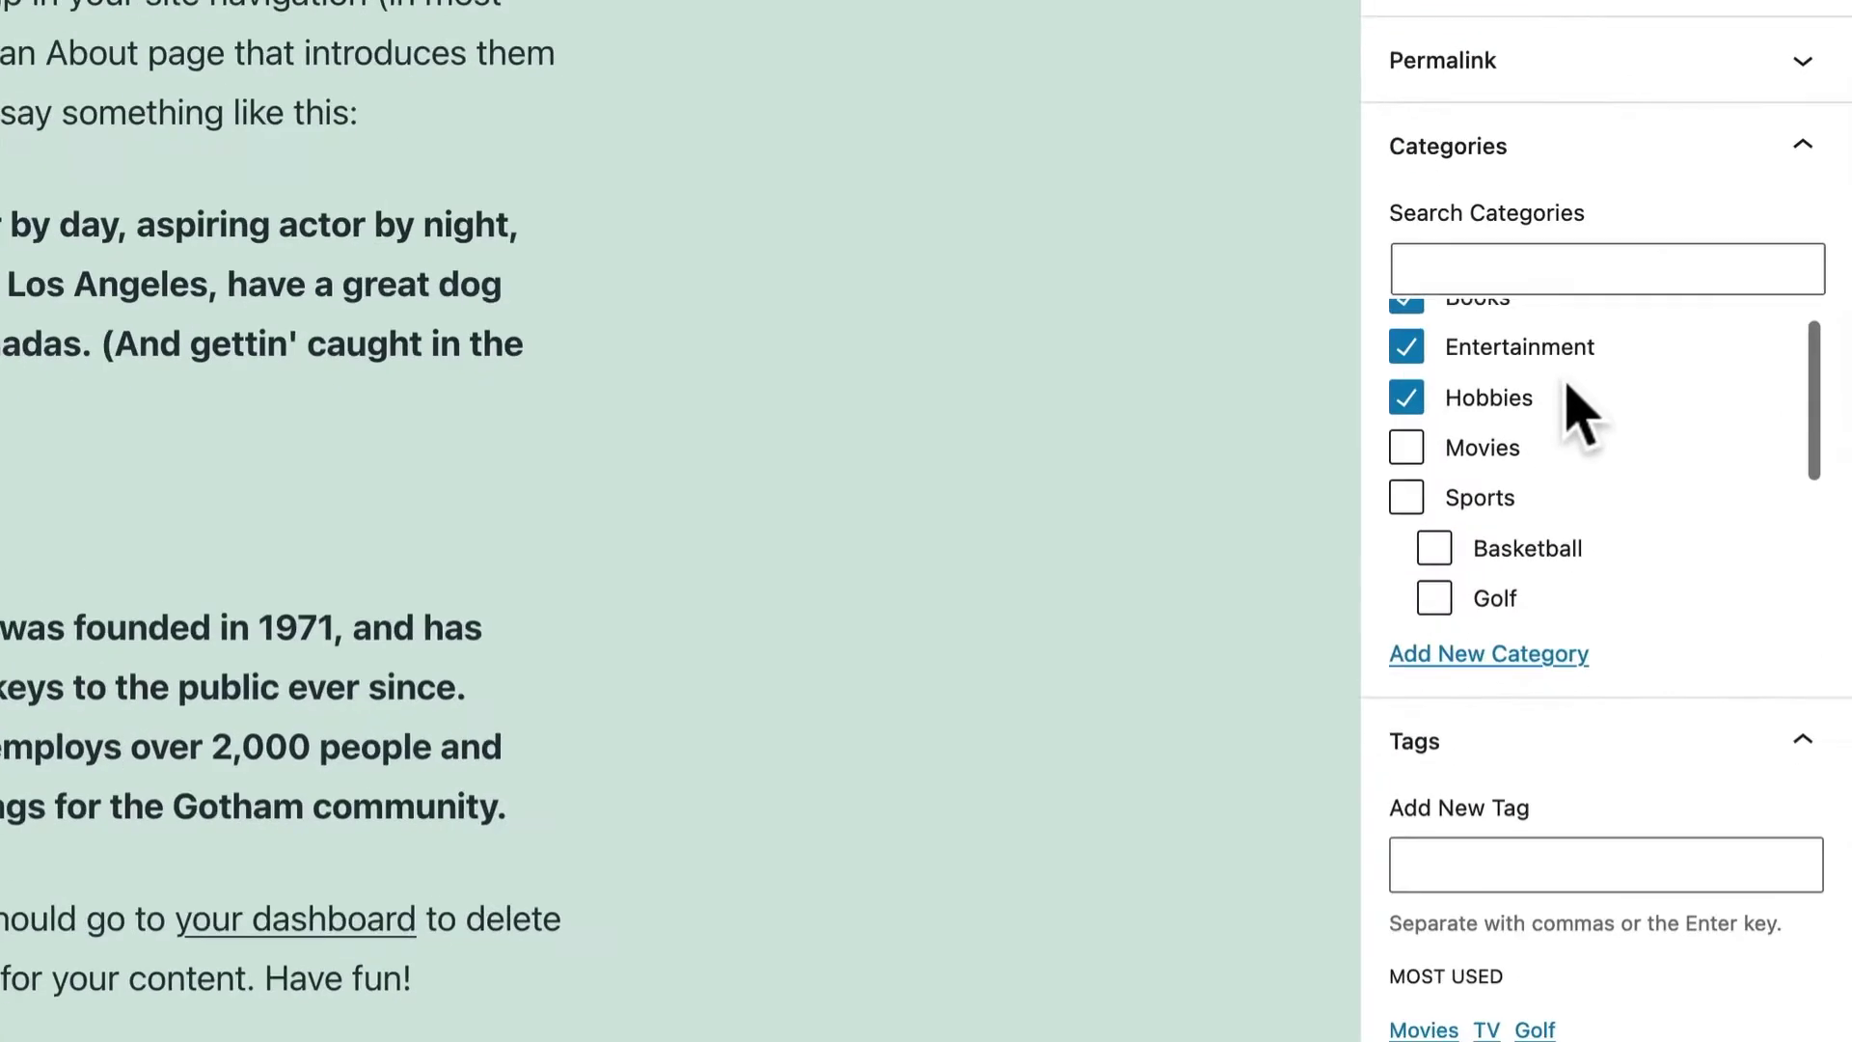
pyautogui.scroll(-2, 1515, 521)
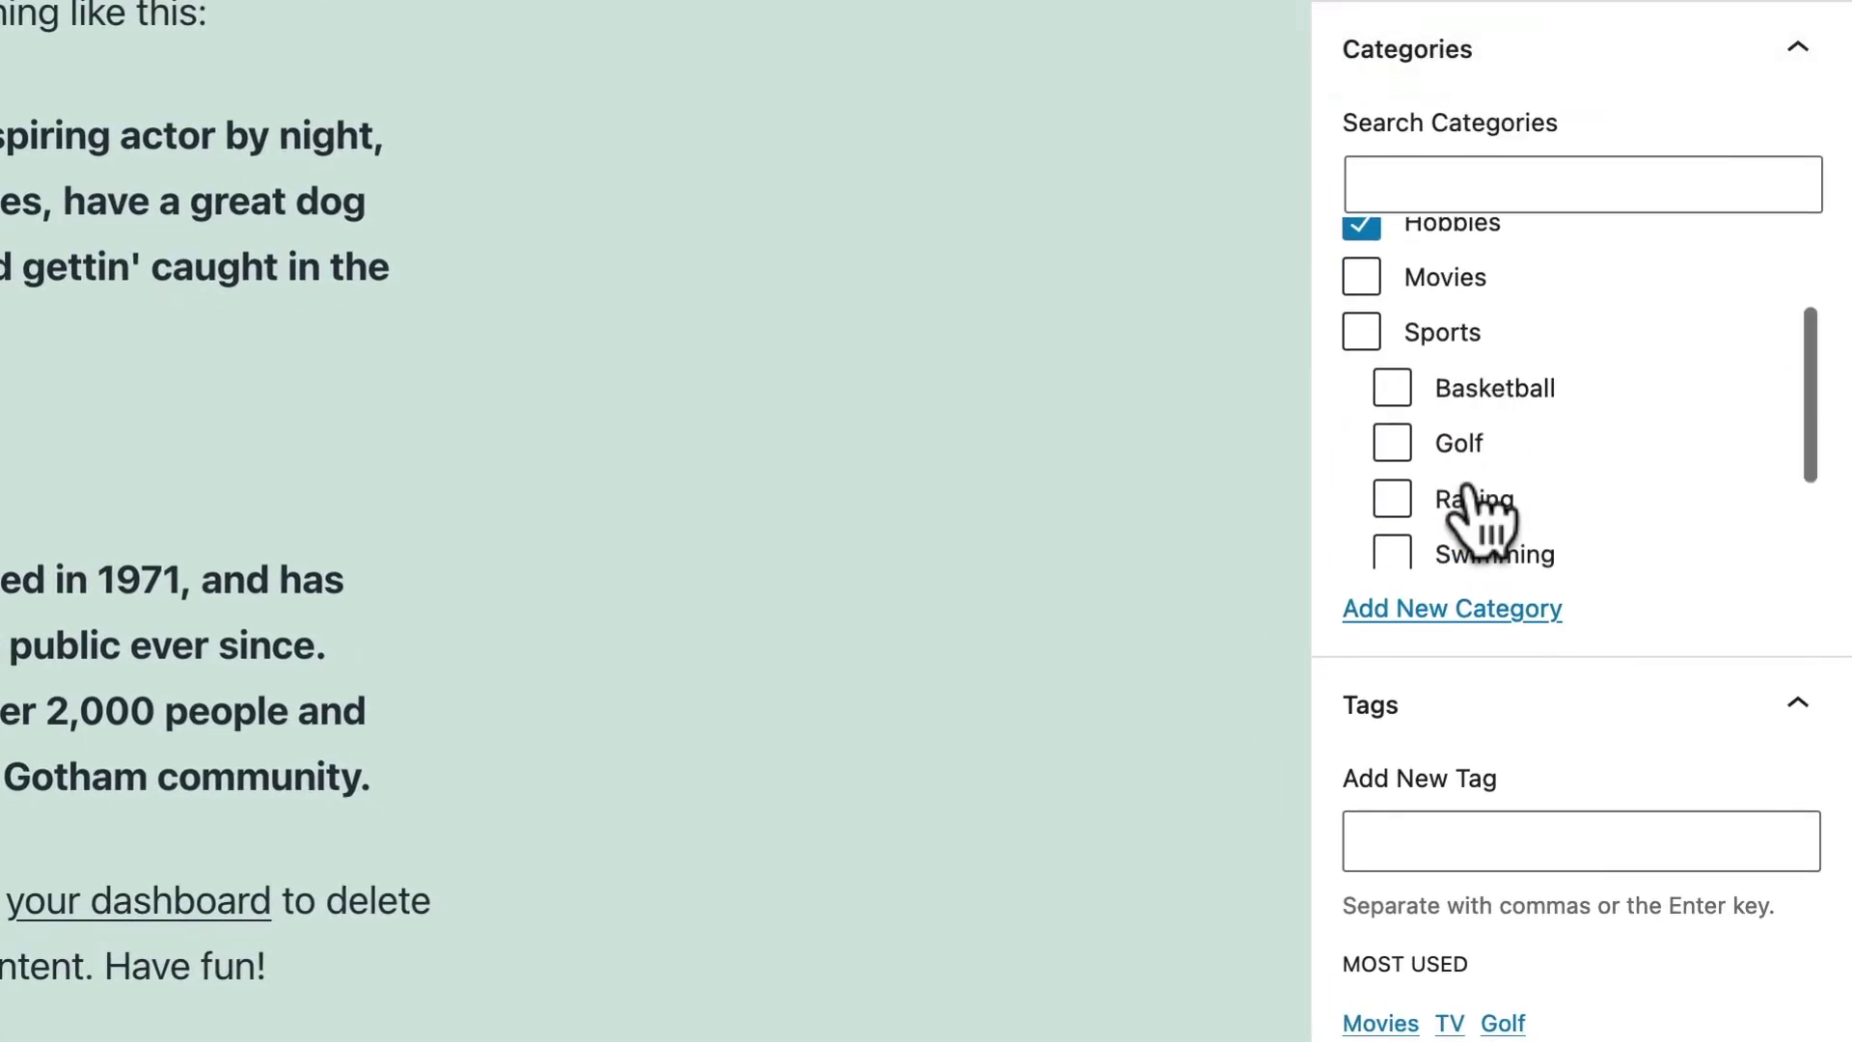
pyautogui.scroll(-1, 1475, 511)
pyautogui.scroll(-2, 1408, 888)
pyautogui.click(1380, 878)
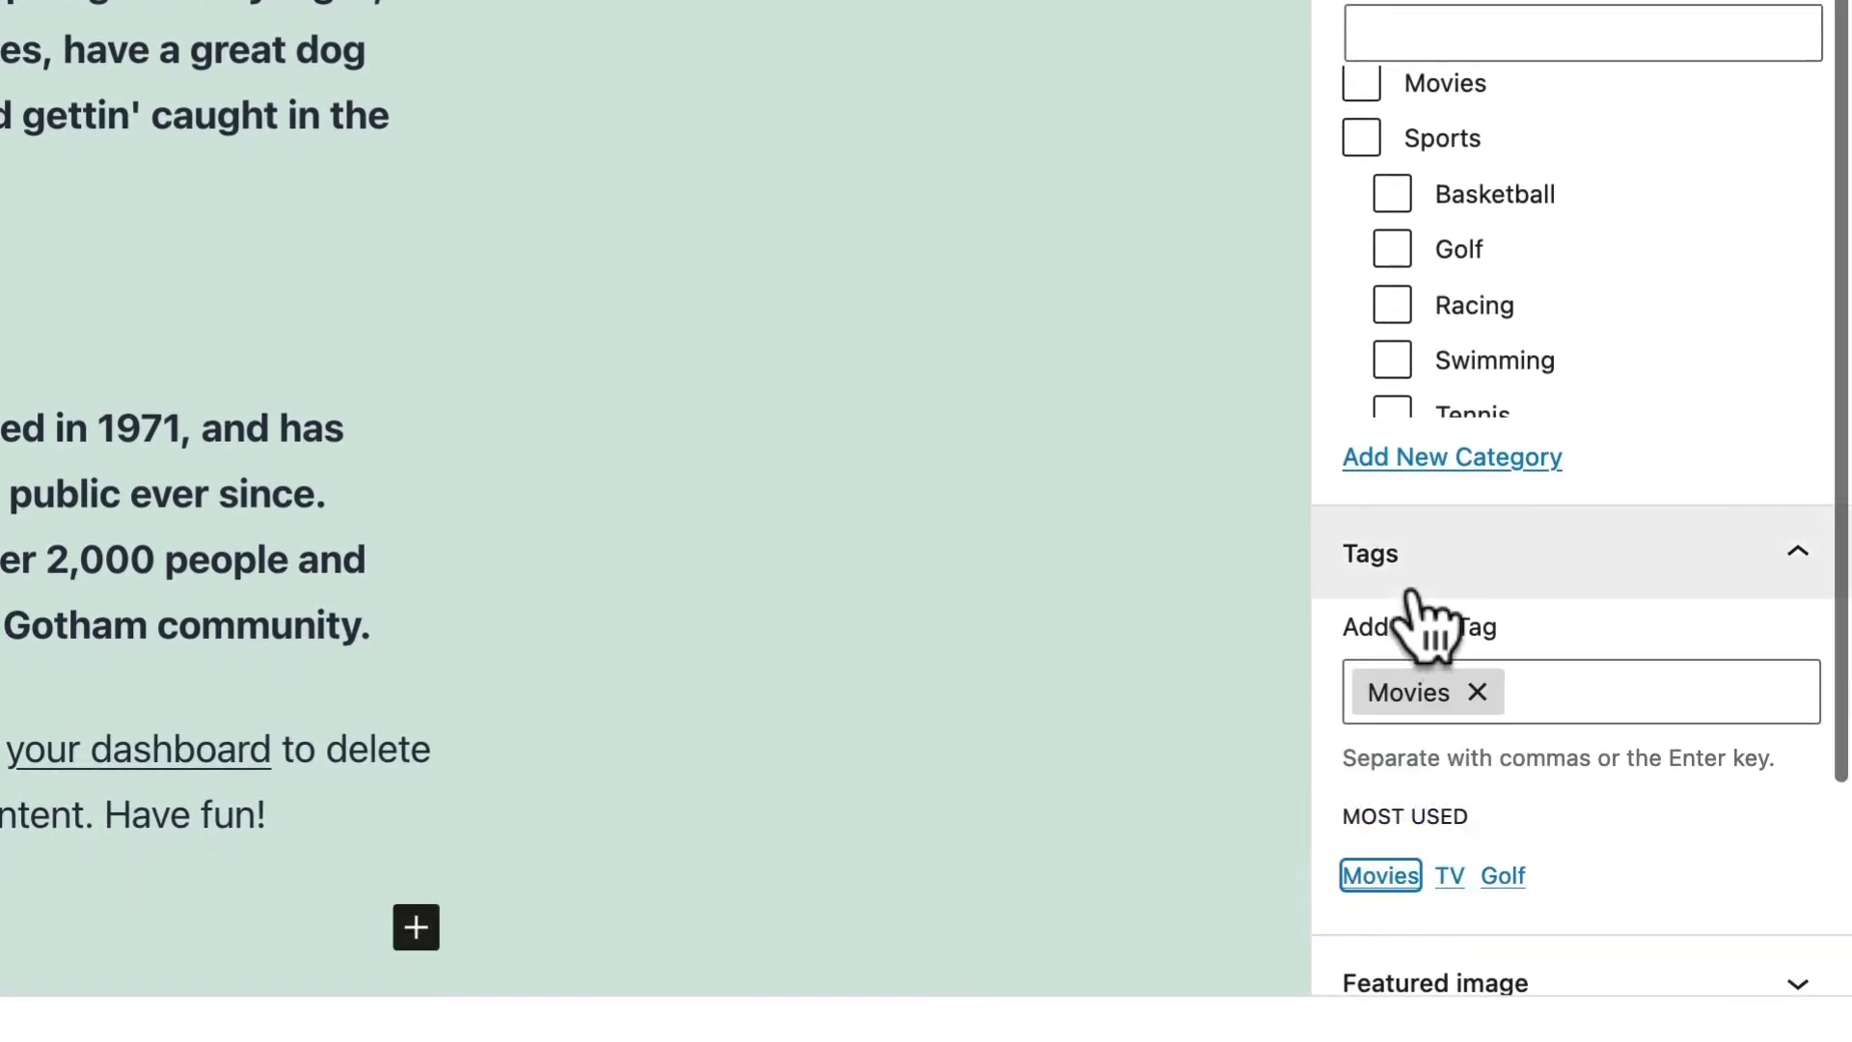
pyautogui.click(1700, 118)
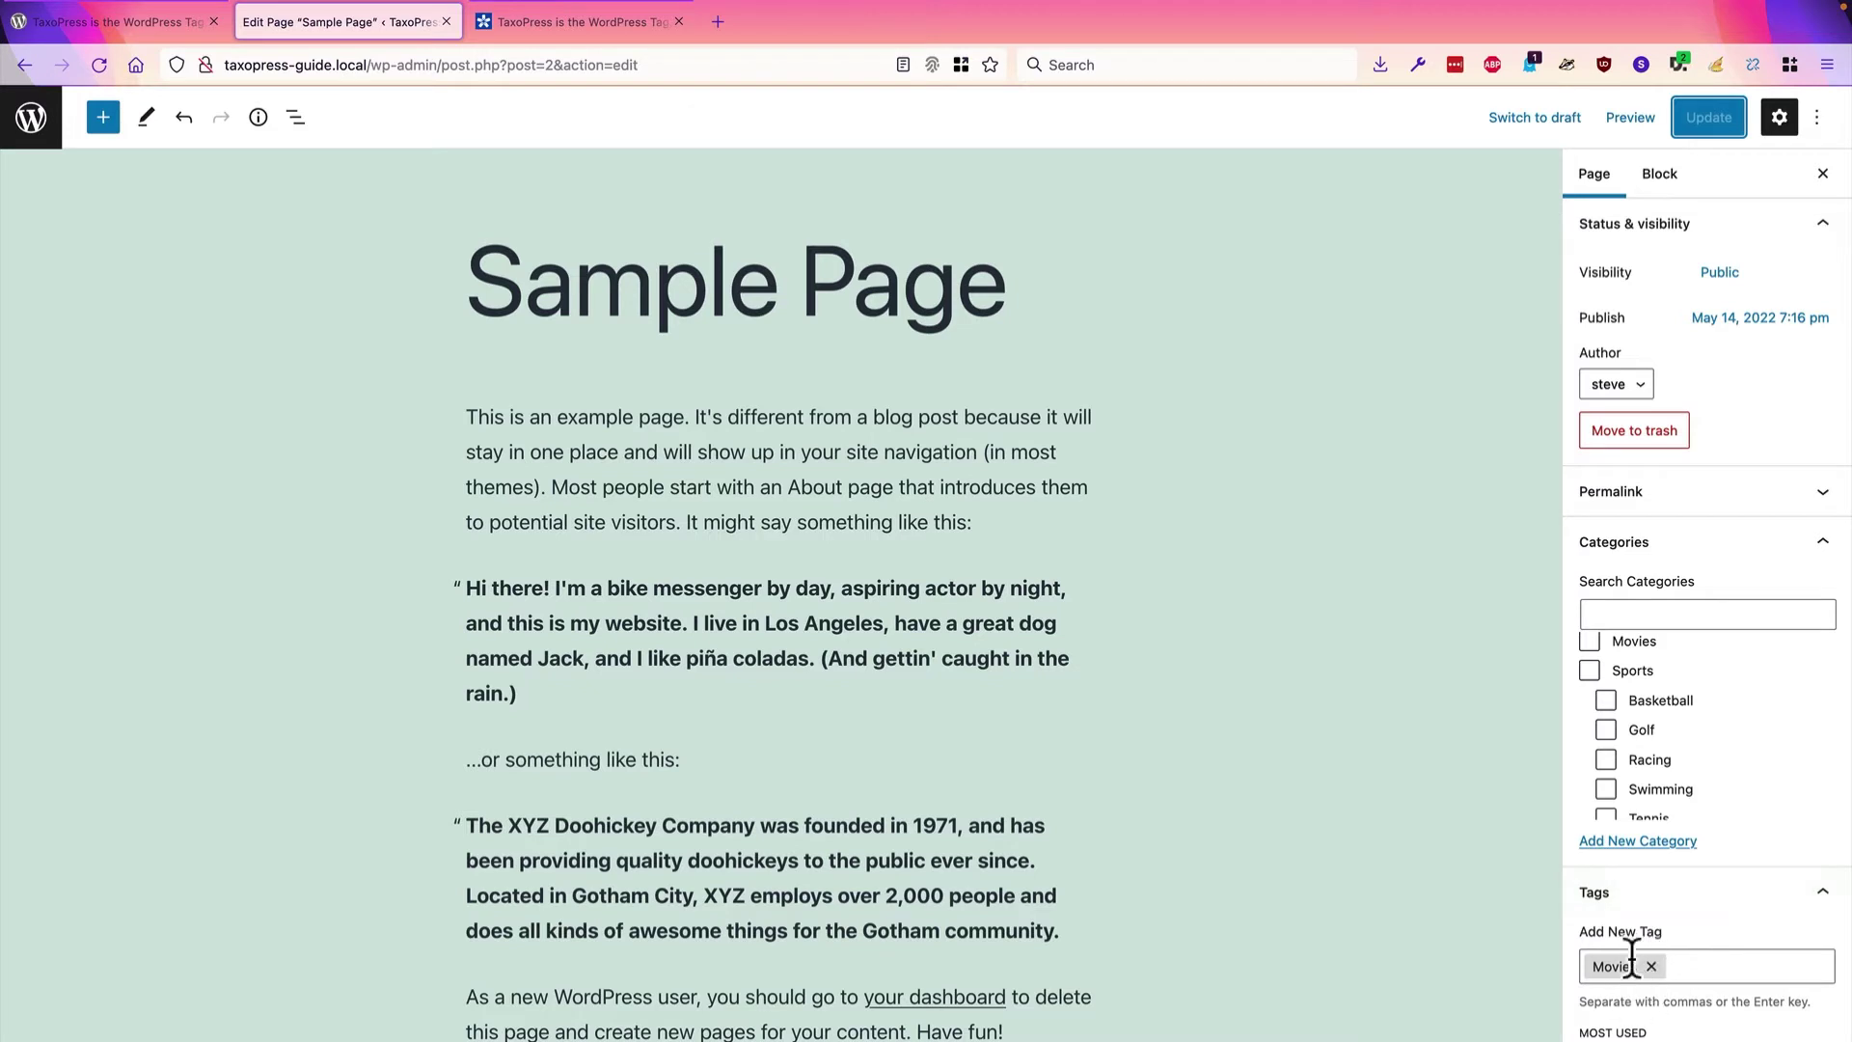
pyautogui.scroll(2, 1641, 738)
pyautogui.scroll(1, 1641, 738)
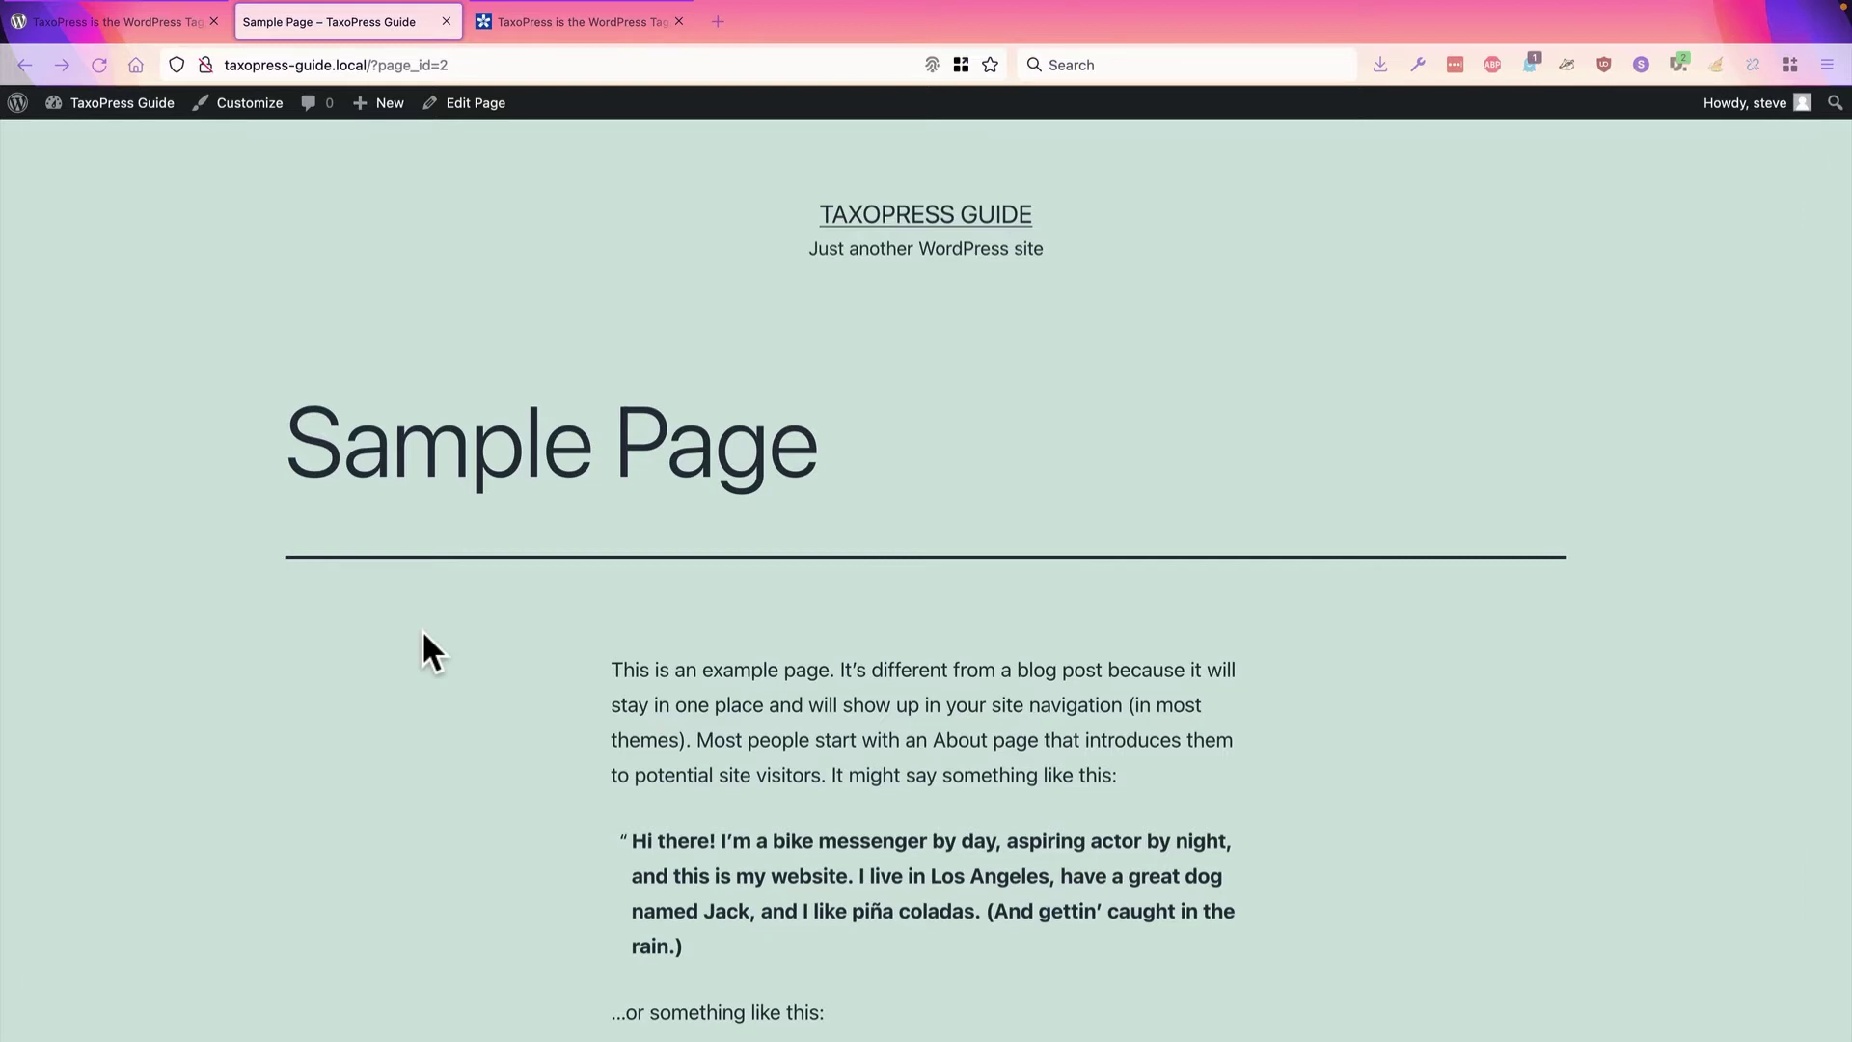
pyautogui.scroll(-10, 425, 634)
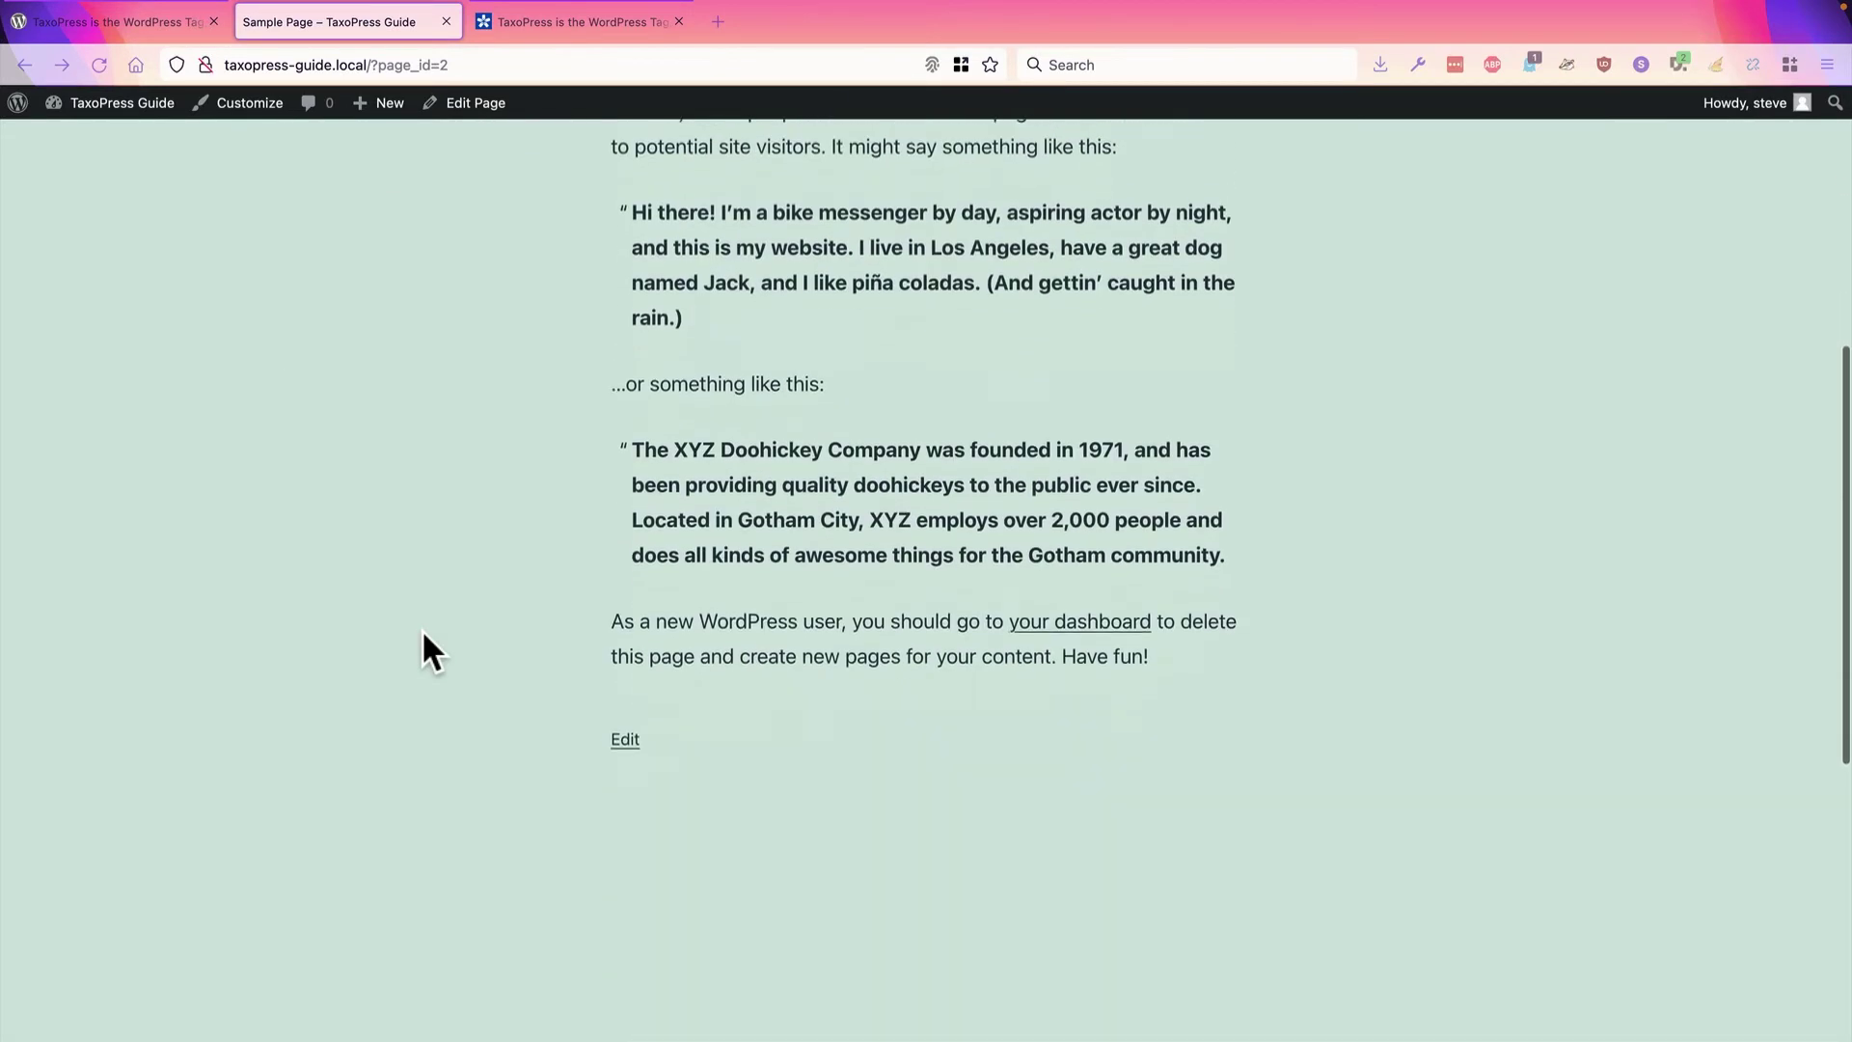
pyautogui.scroll(7, 422, 632)
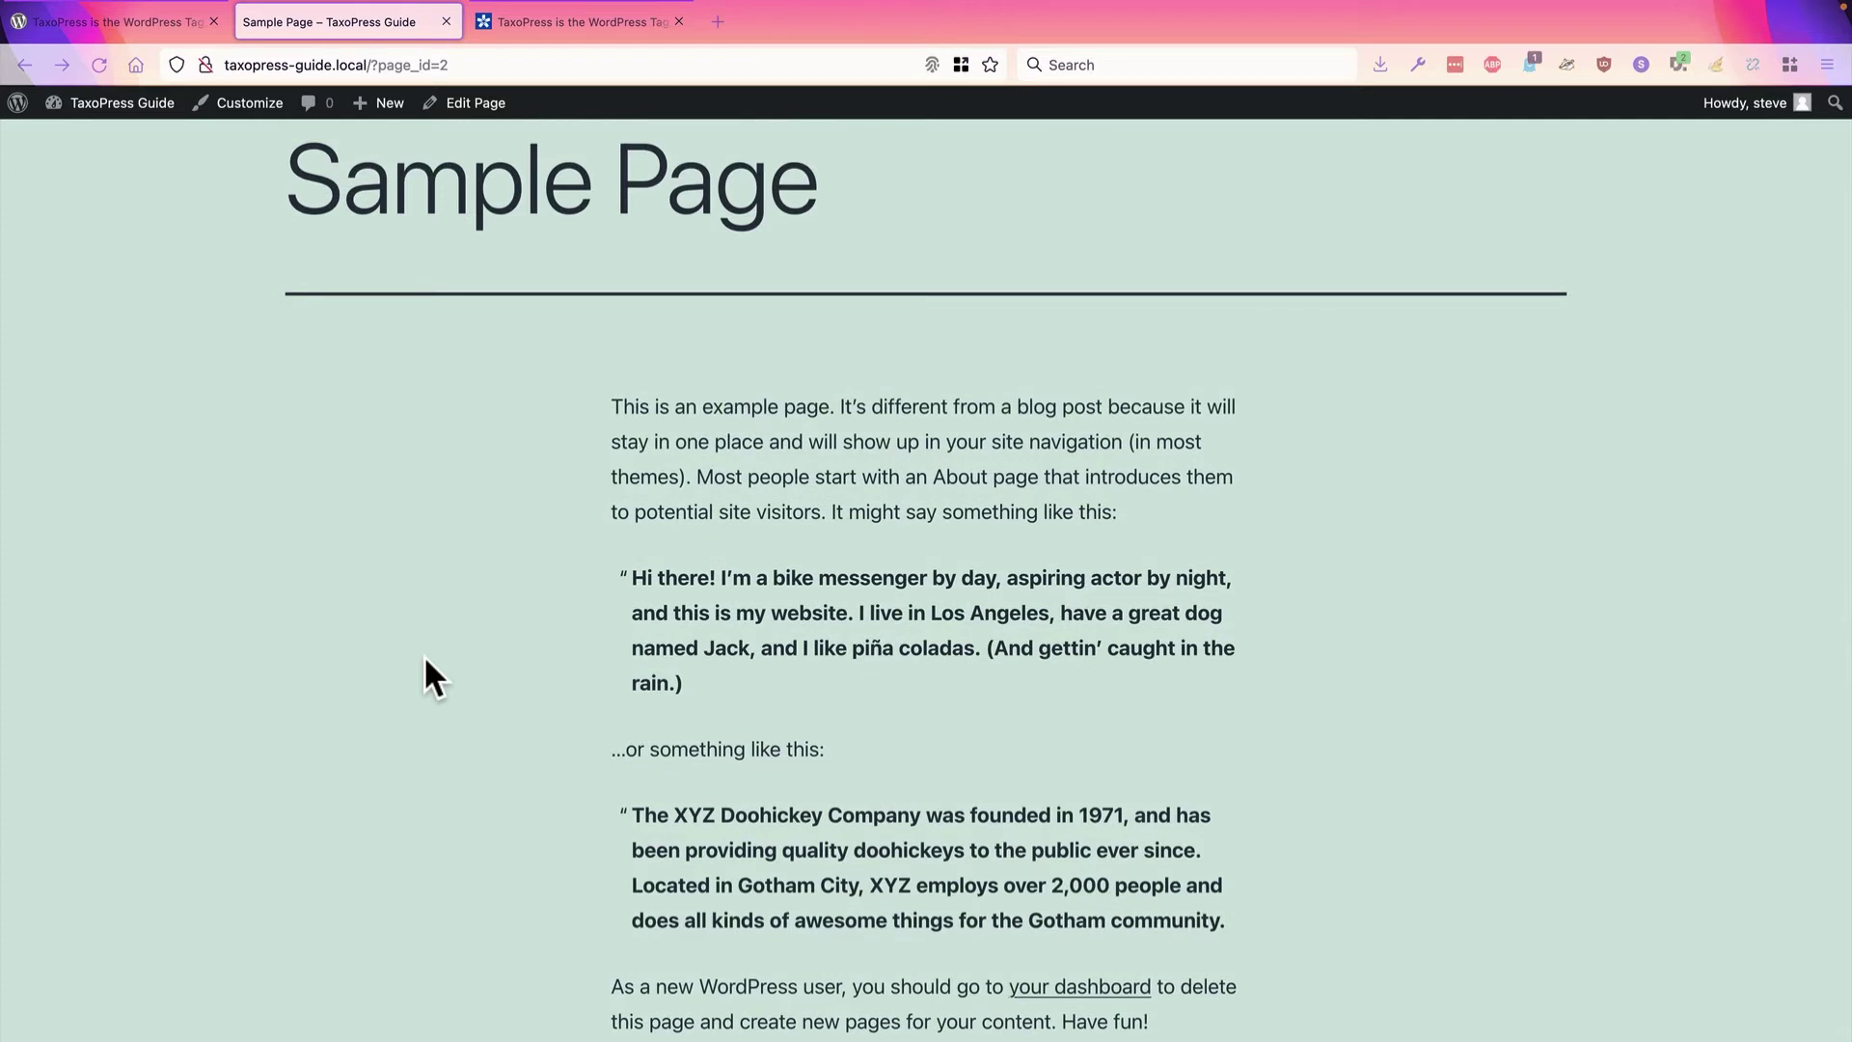
pyautogui.scroll(1, 424, 658)
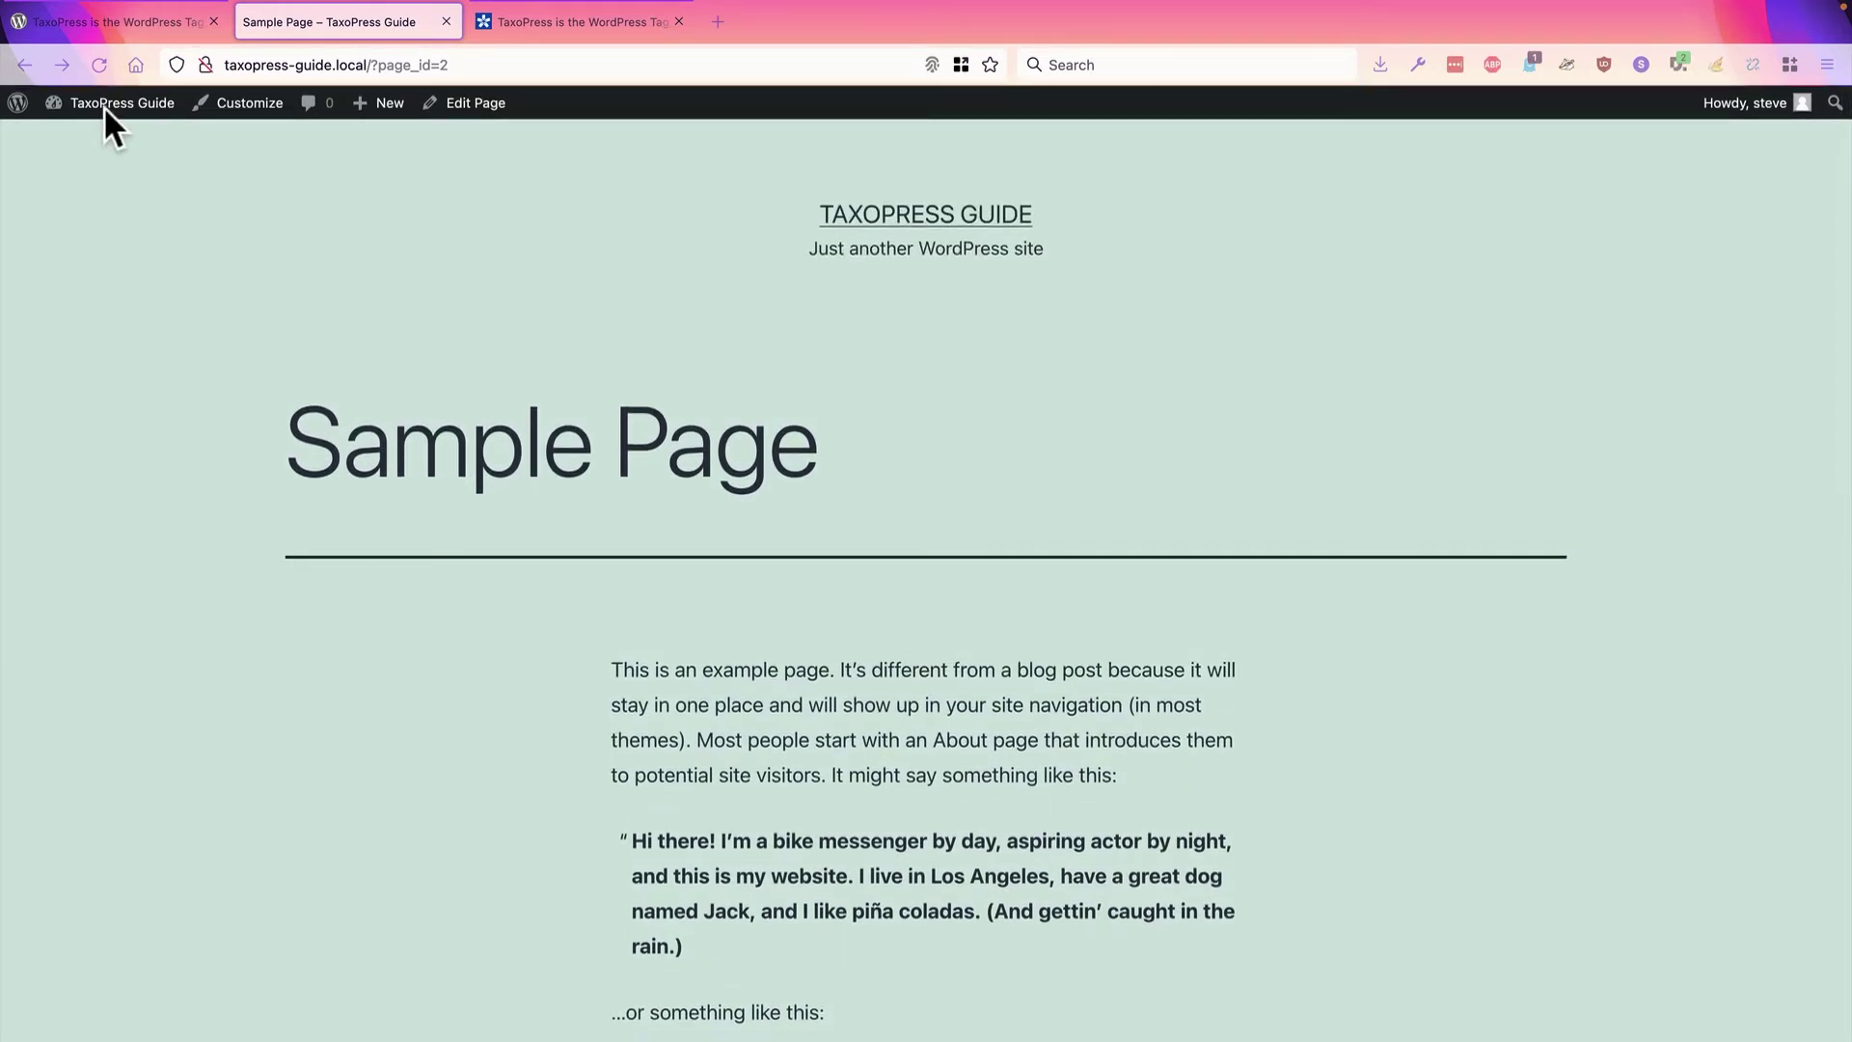
# Step: Go to the Dashboard and open TaxoPress's Terms for Current Post screen
pyautogui.moveTo(106, 108)
pyautogui.click(101, 143)
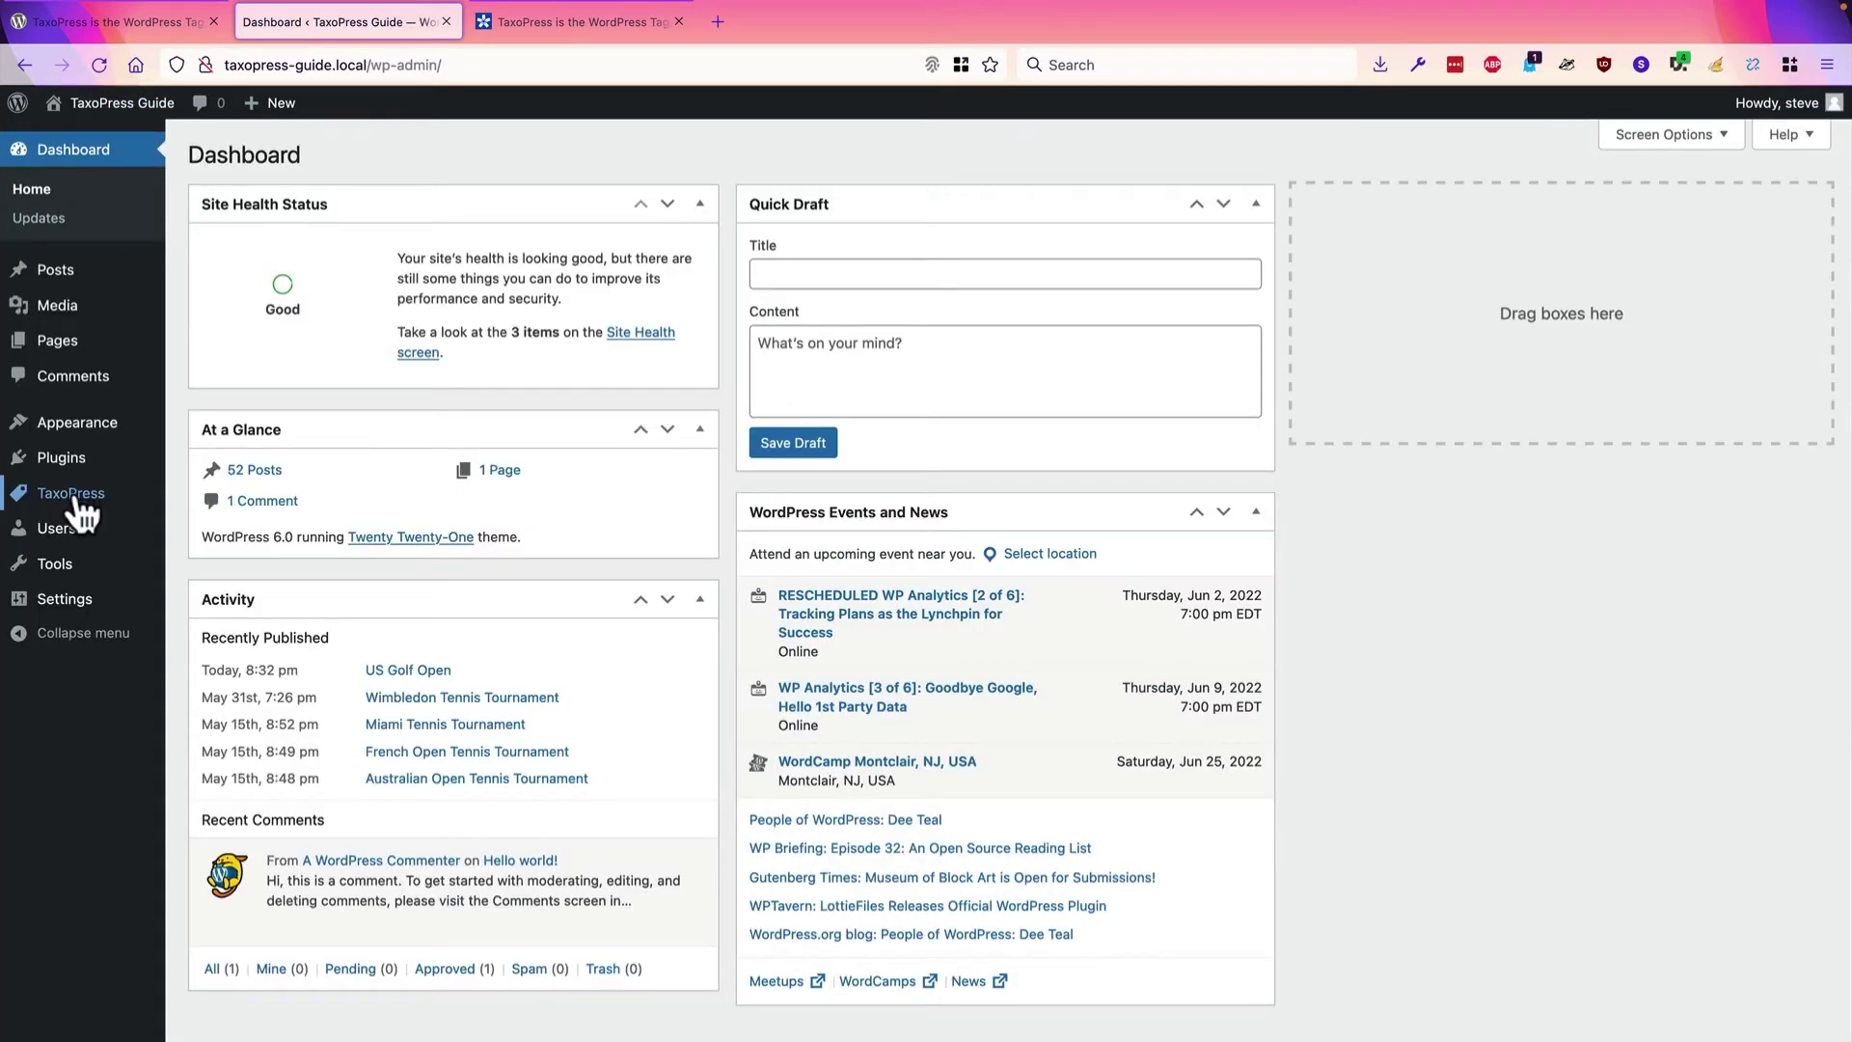
pyautogui.moveTo(77, 504)
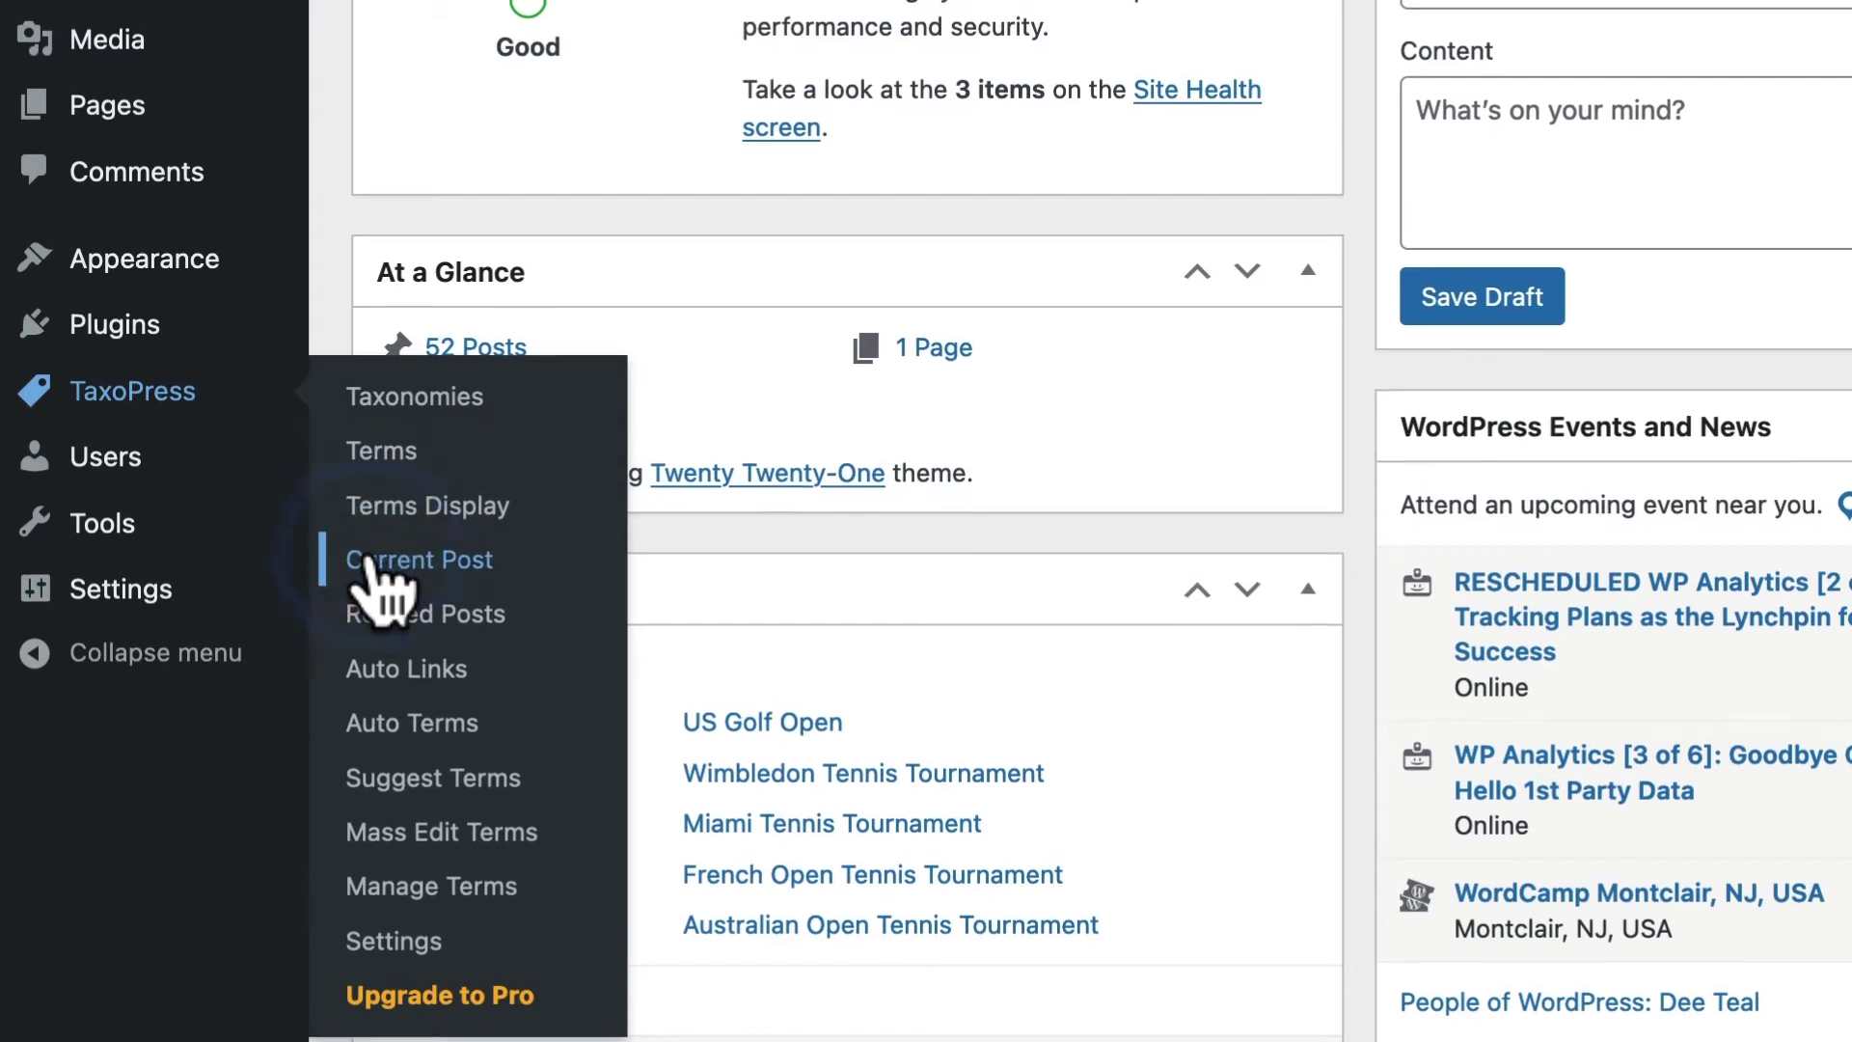
pyautogui.click(381, 557)
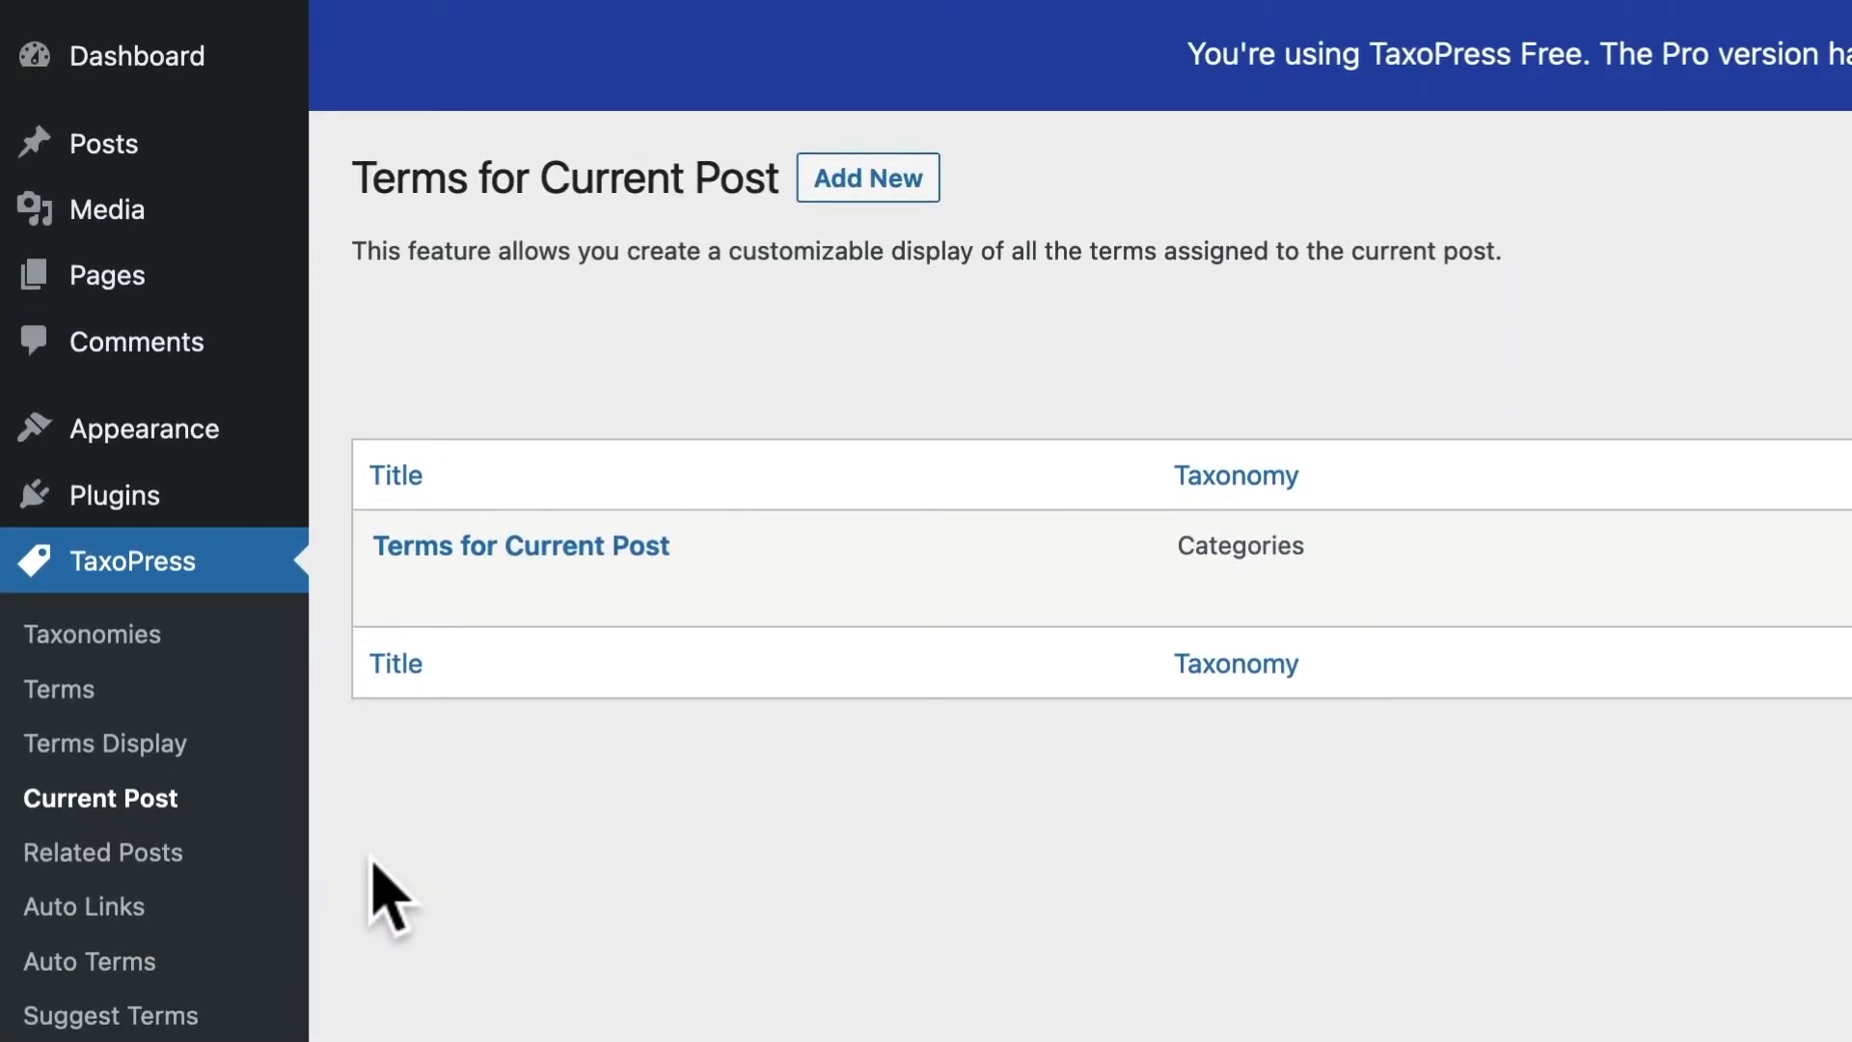
# Step: Keep Categories, auto-display on Pages, copy the [taxopress_postterms id="1"] shortcode, and save
pyautogui.moveTo(405, 615)
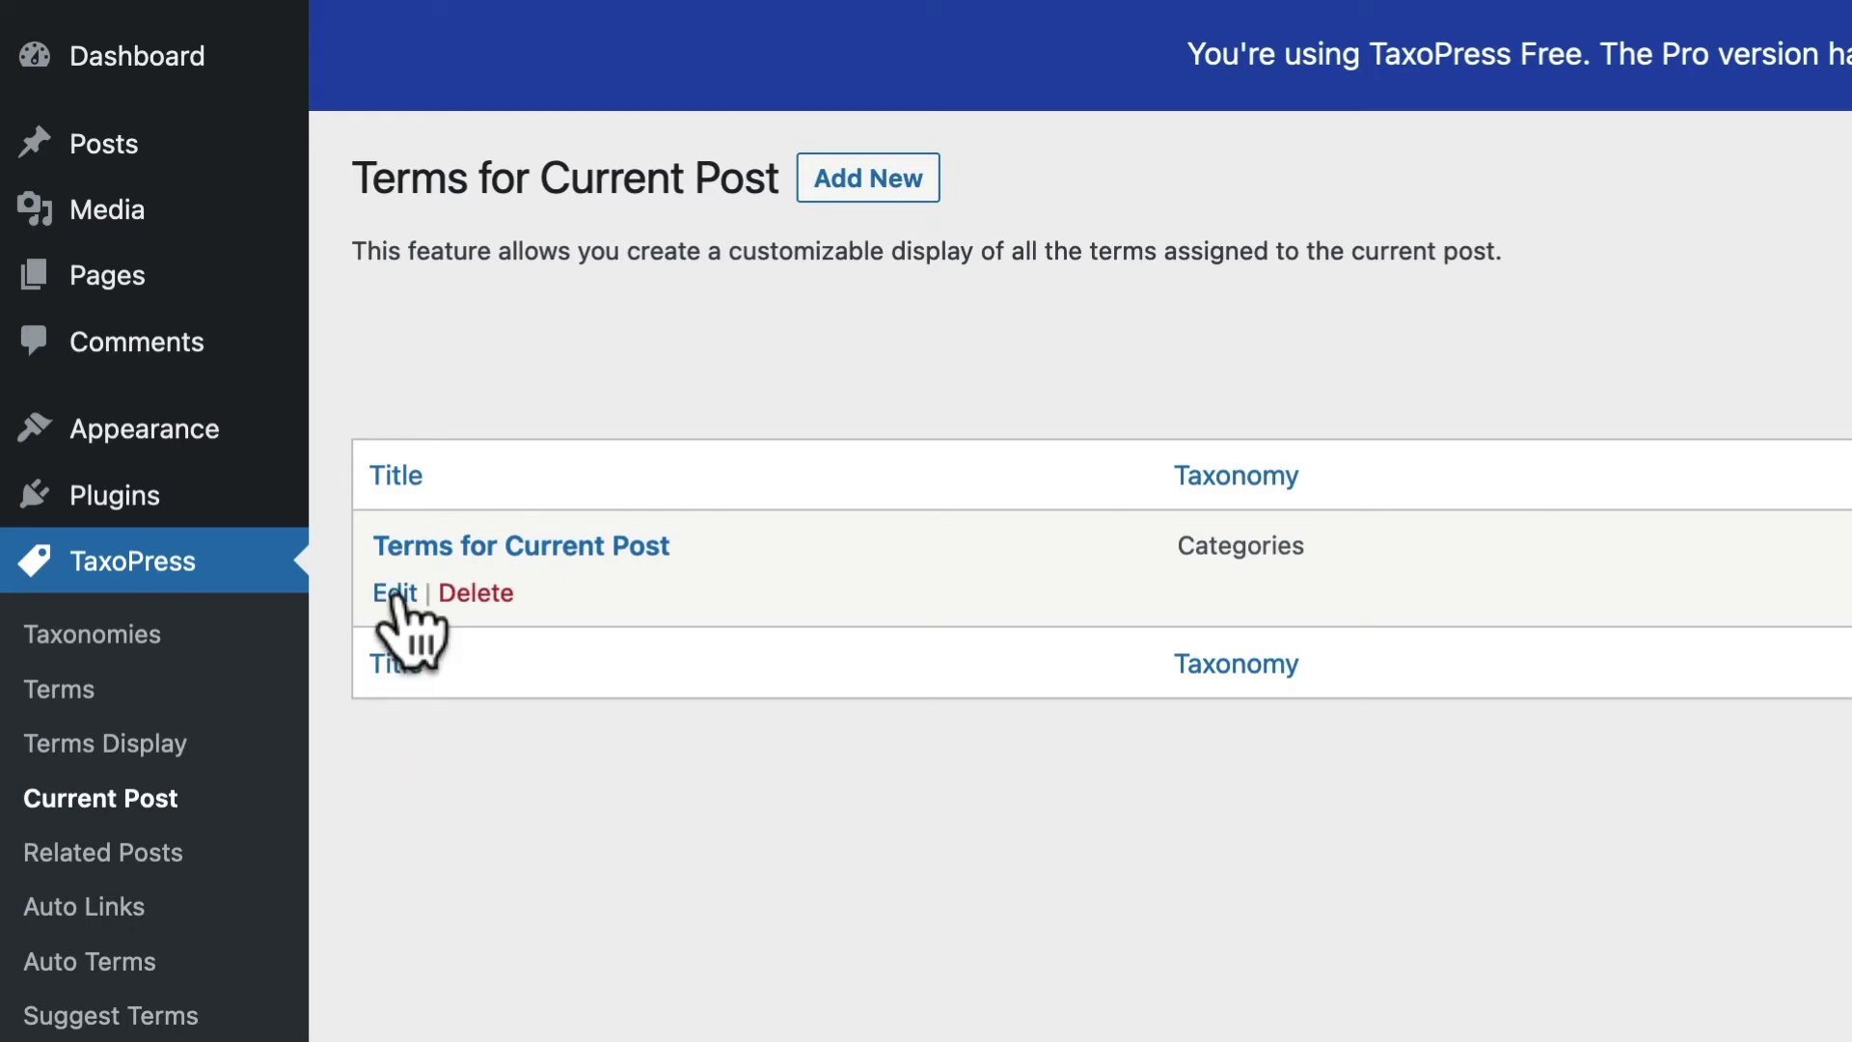
pyautogui.click(394, 595)
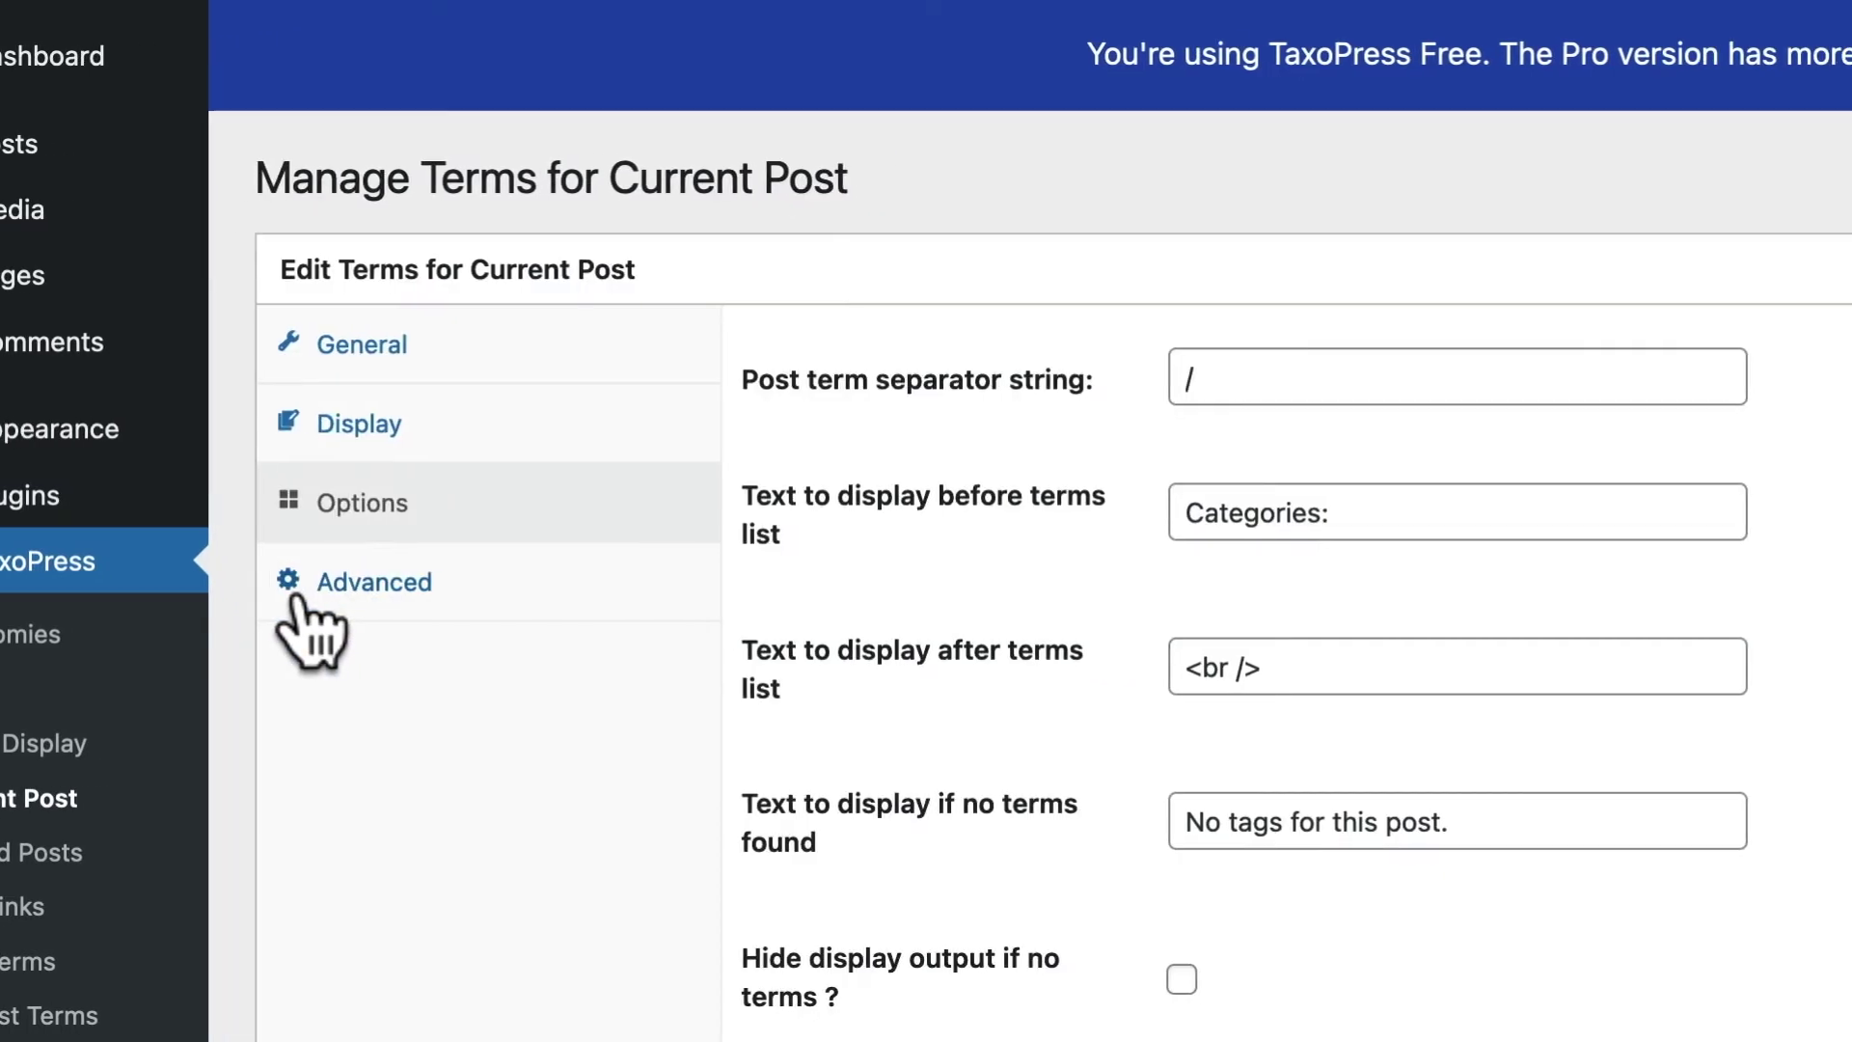
pyautogui.click(164, 349)
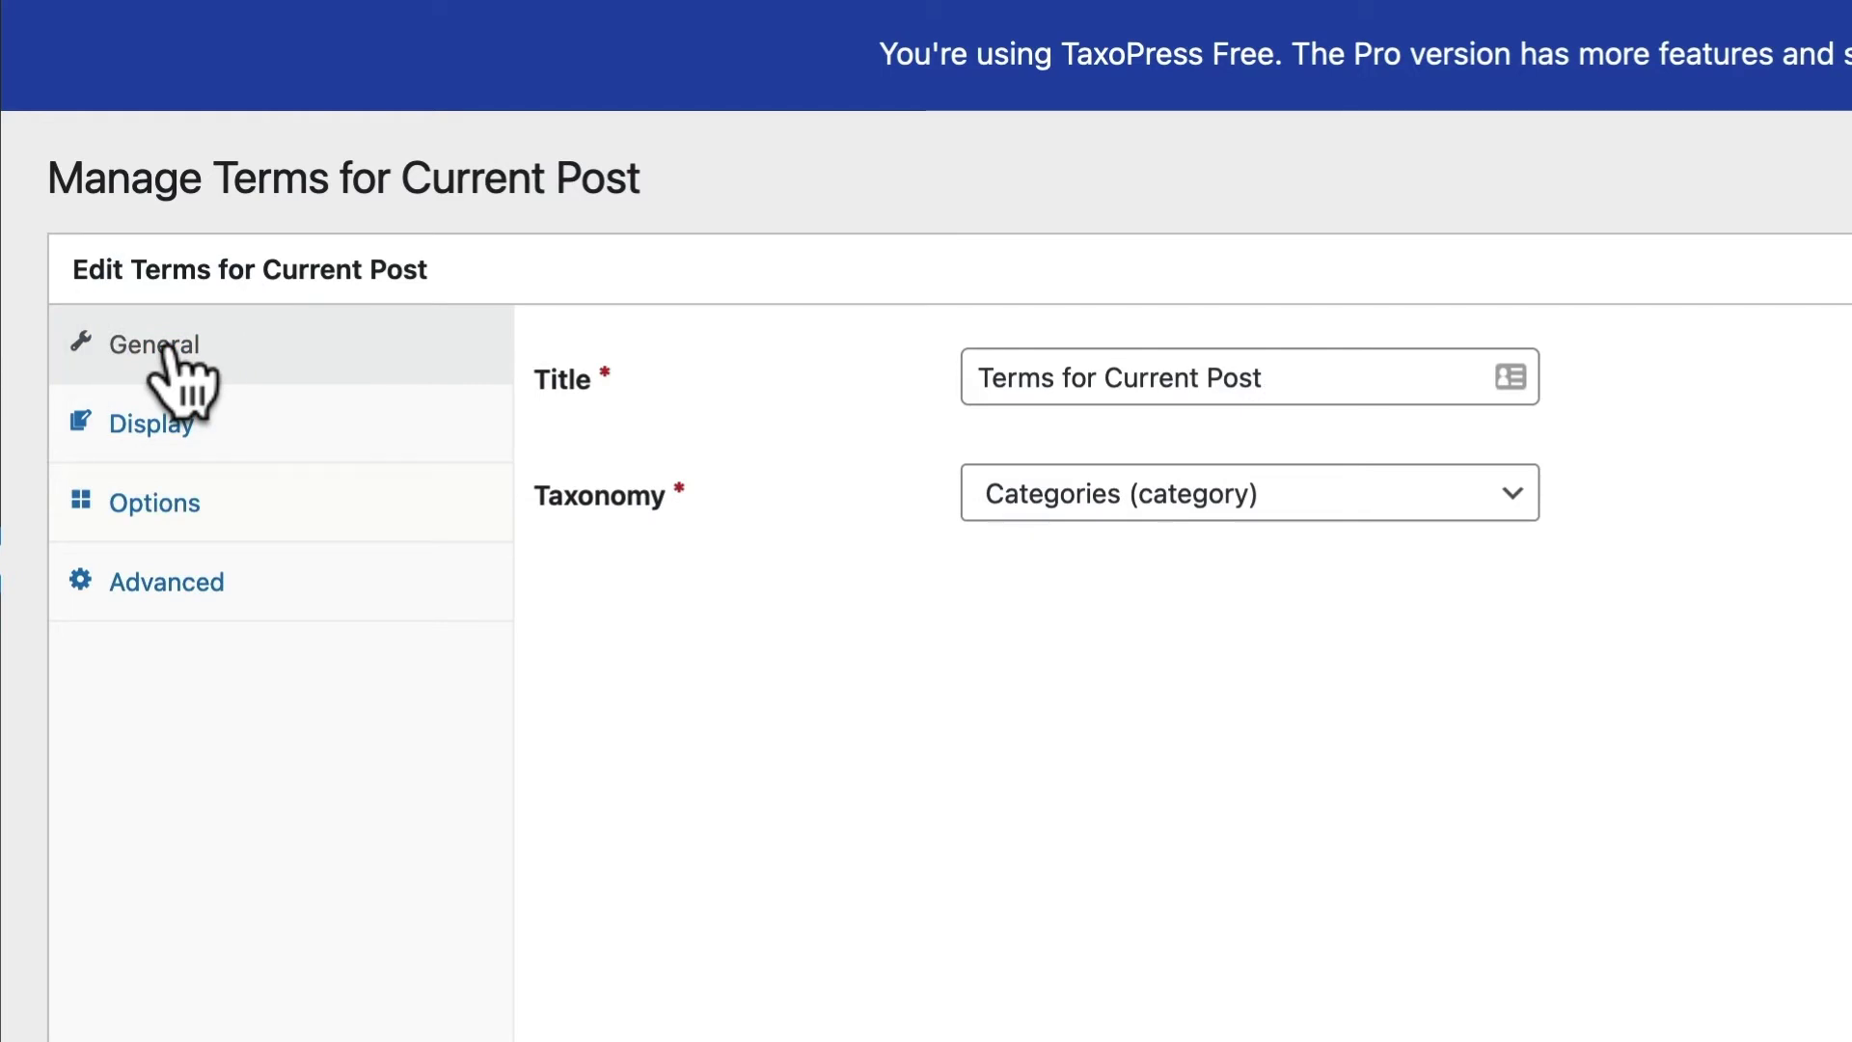
pyautogui.click(1009, 490)
pyautogui.click(815, 448)
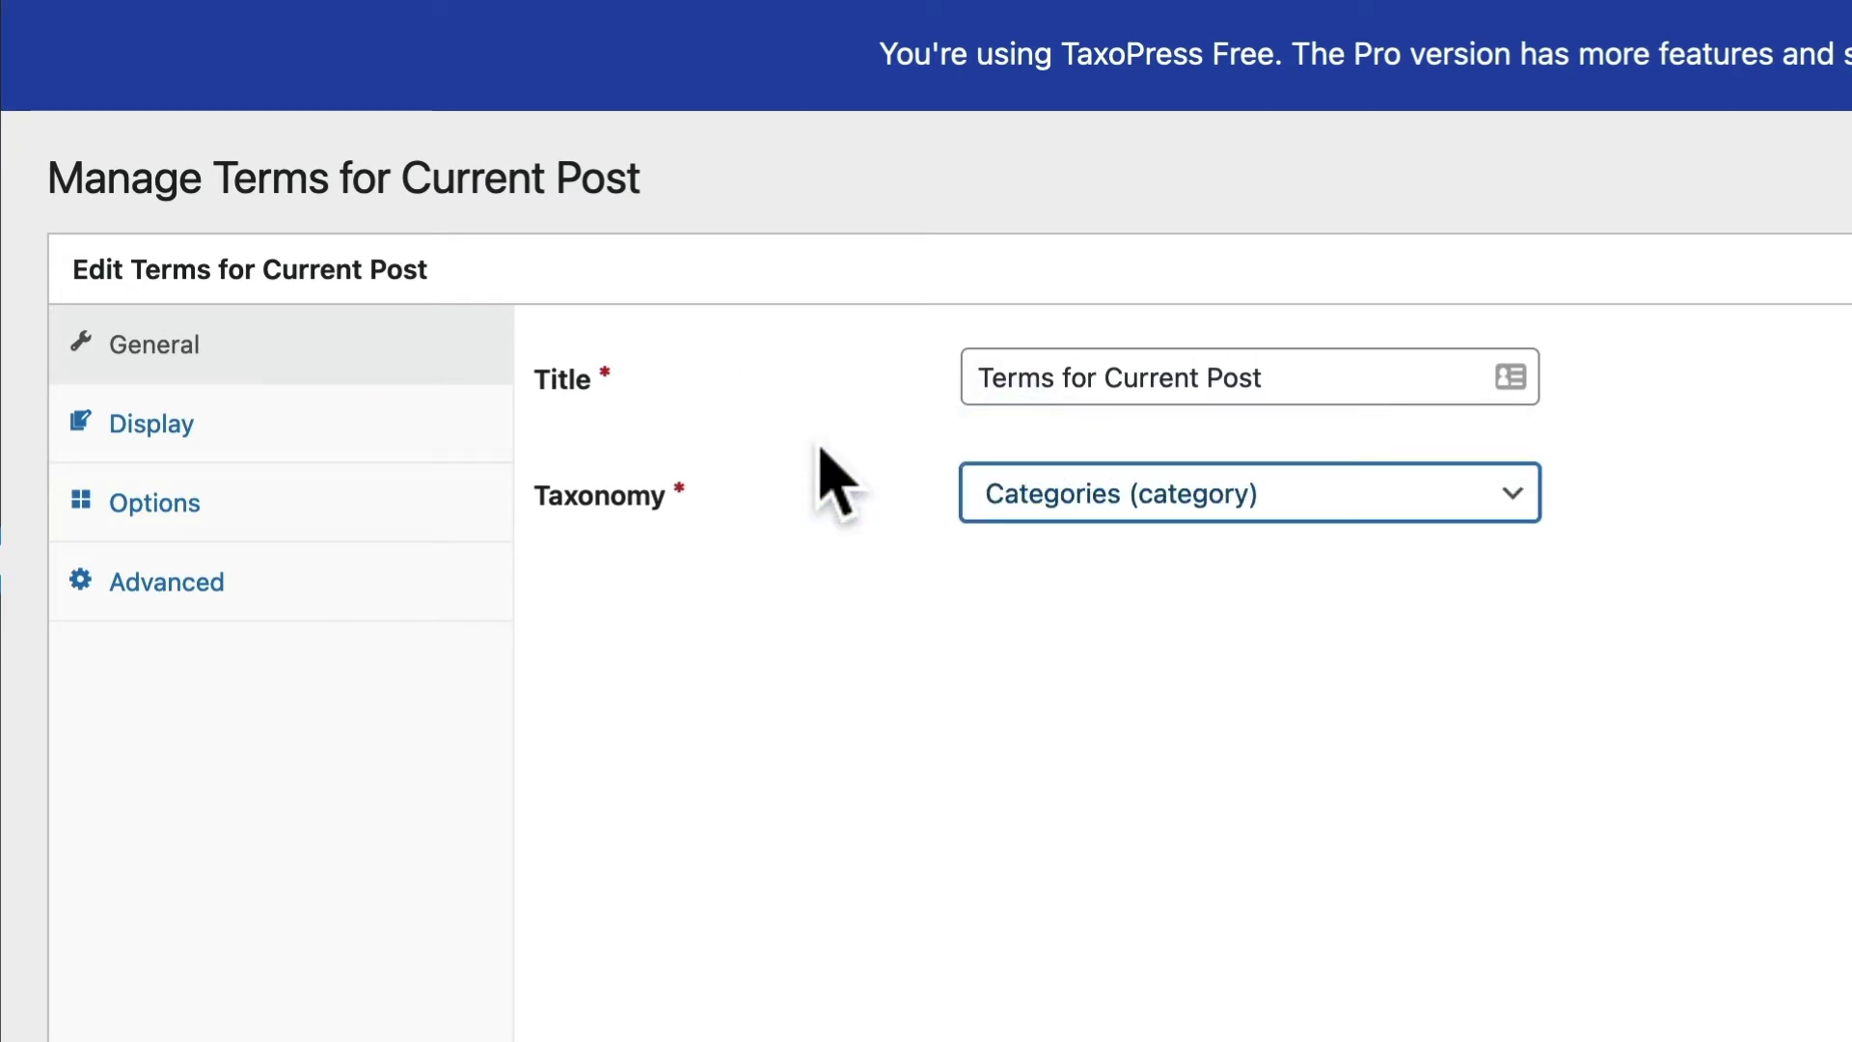
pyautogui.click(214, 439)
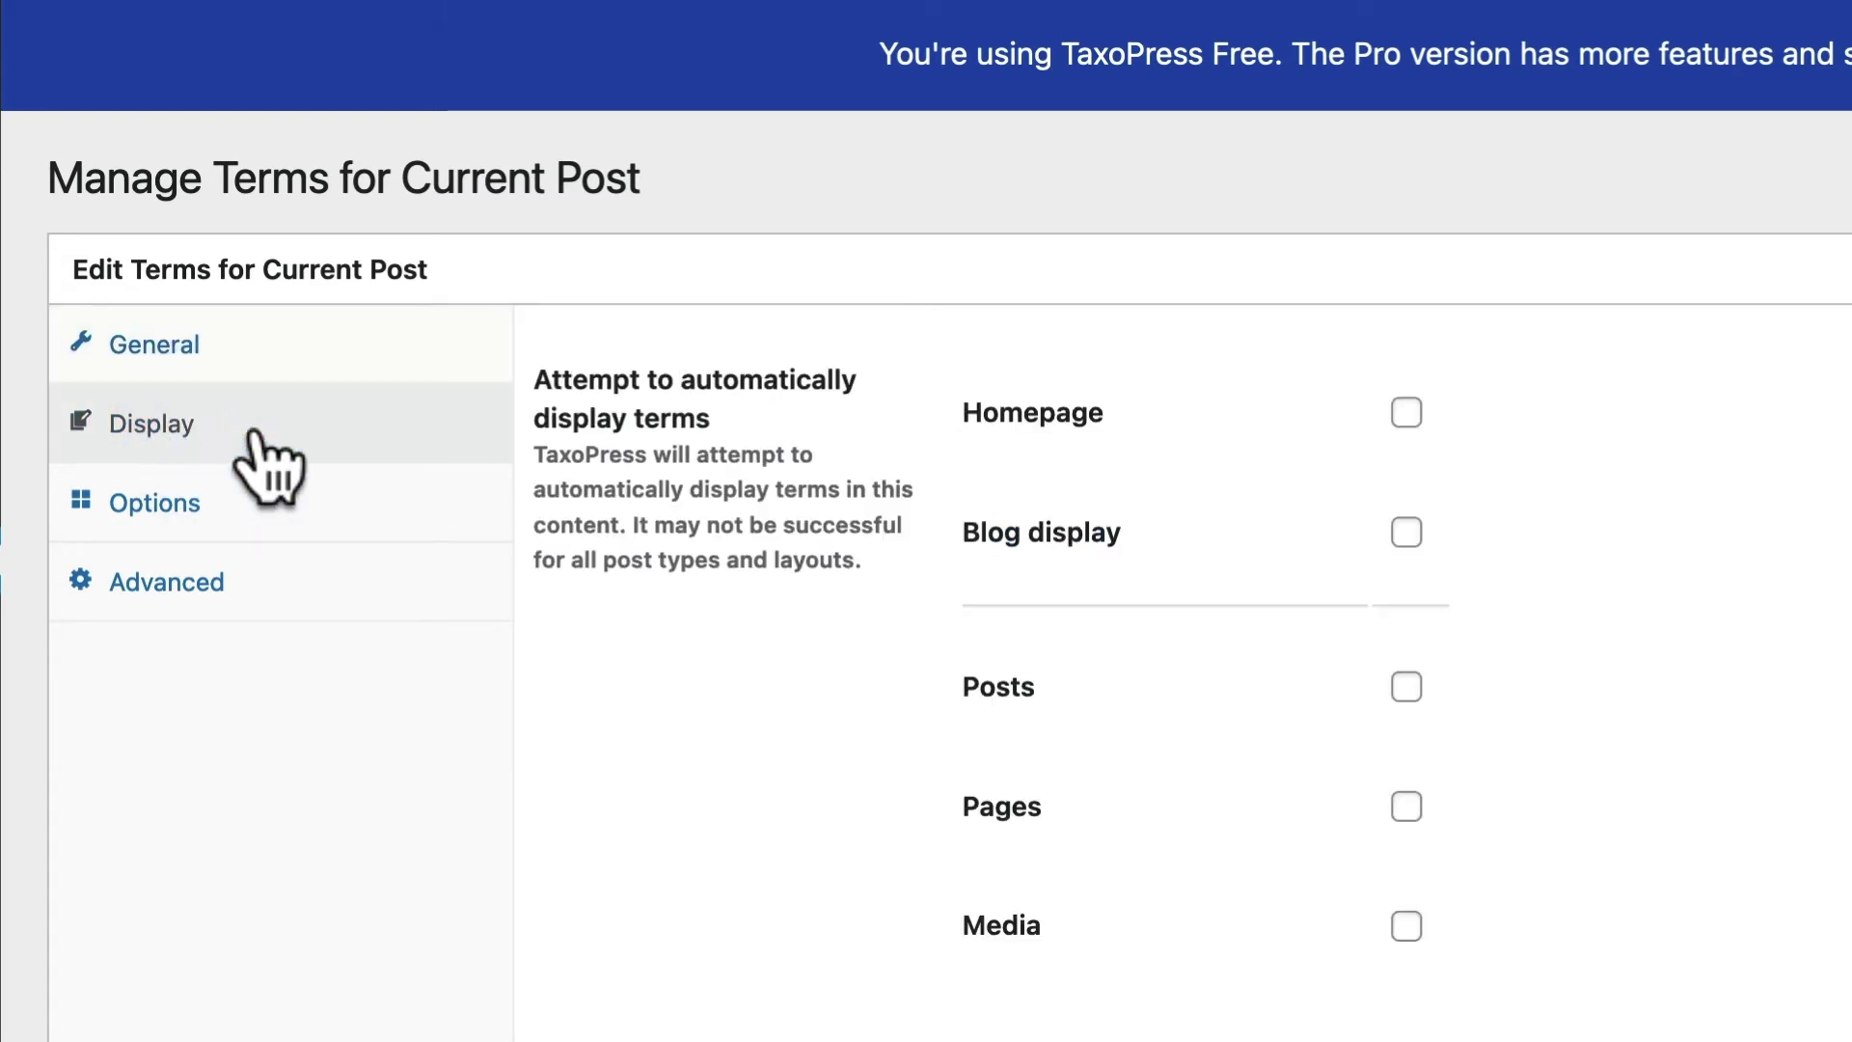
pyautogui.click(1405, 810)
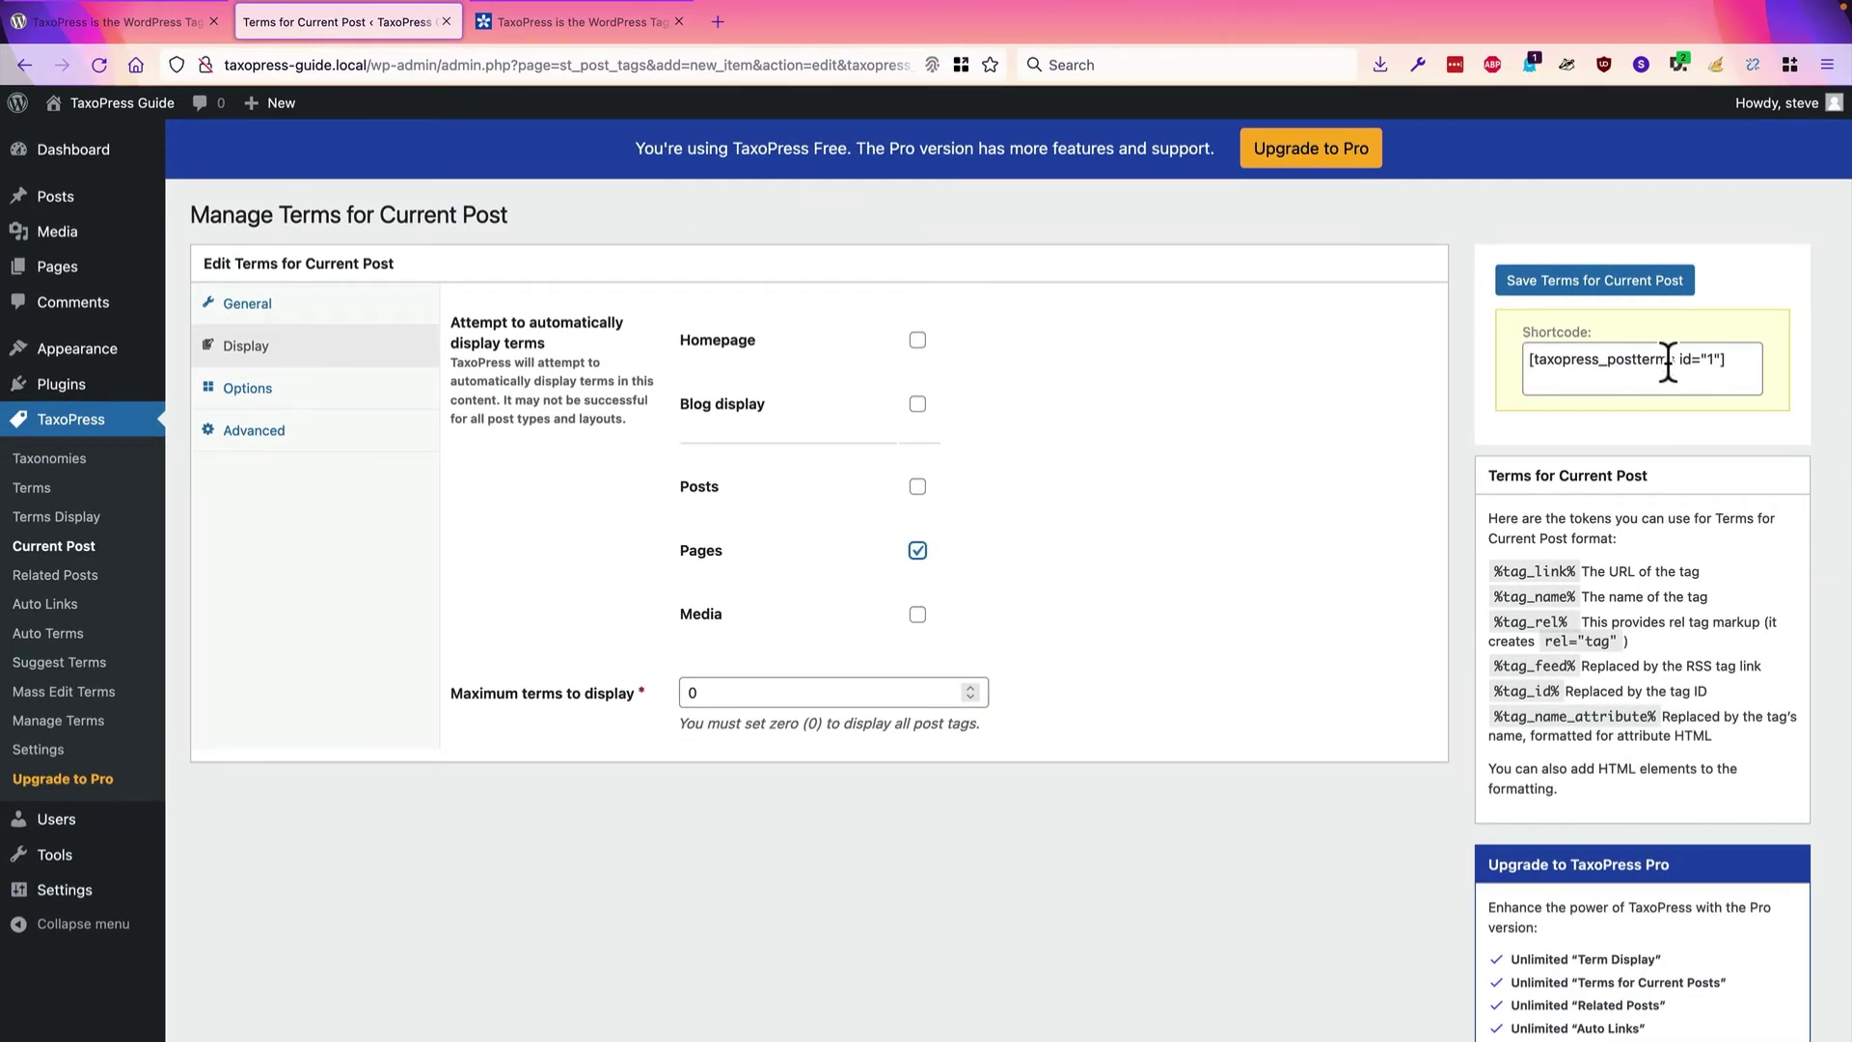
pyautogui.tripleClick(1727, 360)
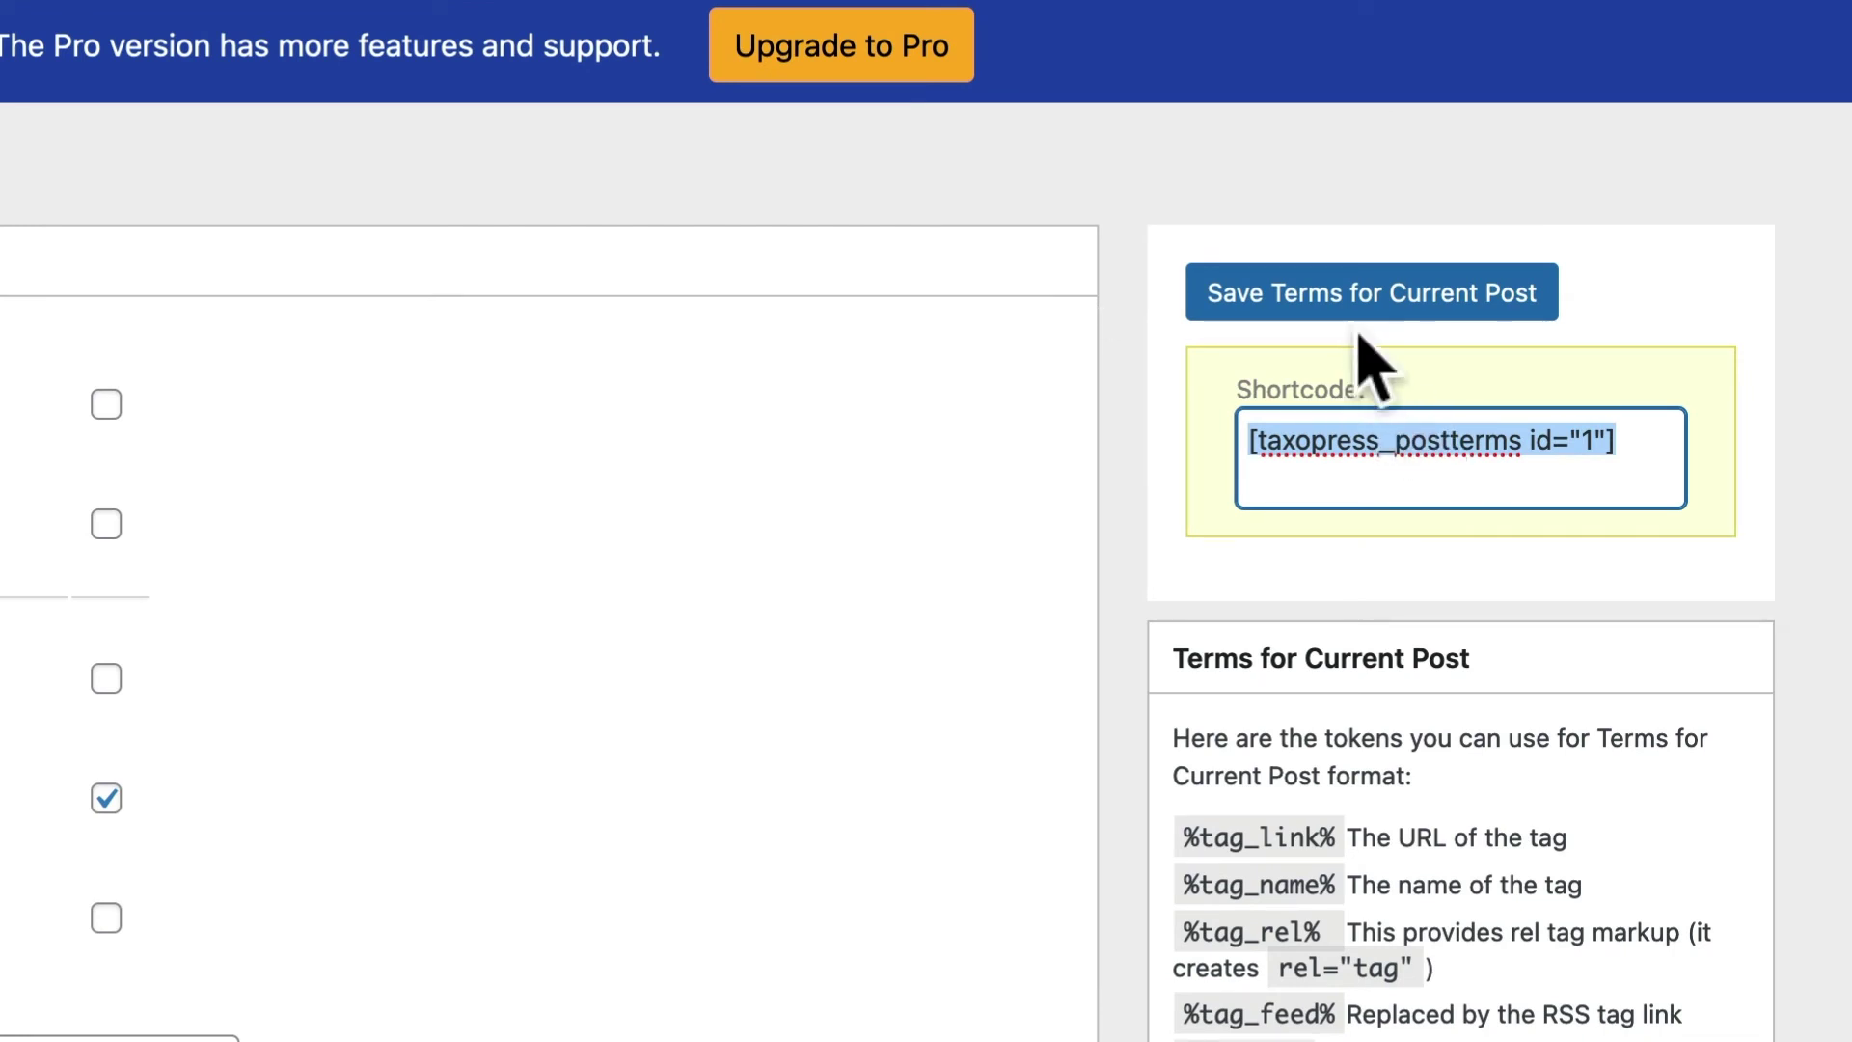
pyautogui.click(1358, 296)
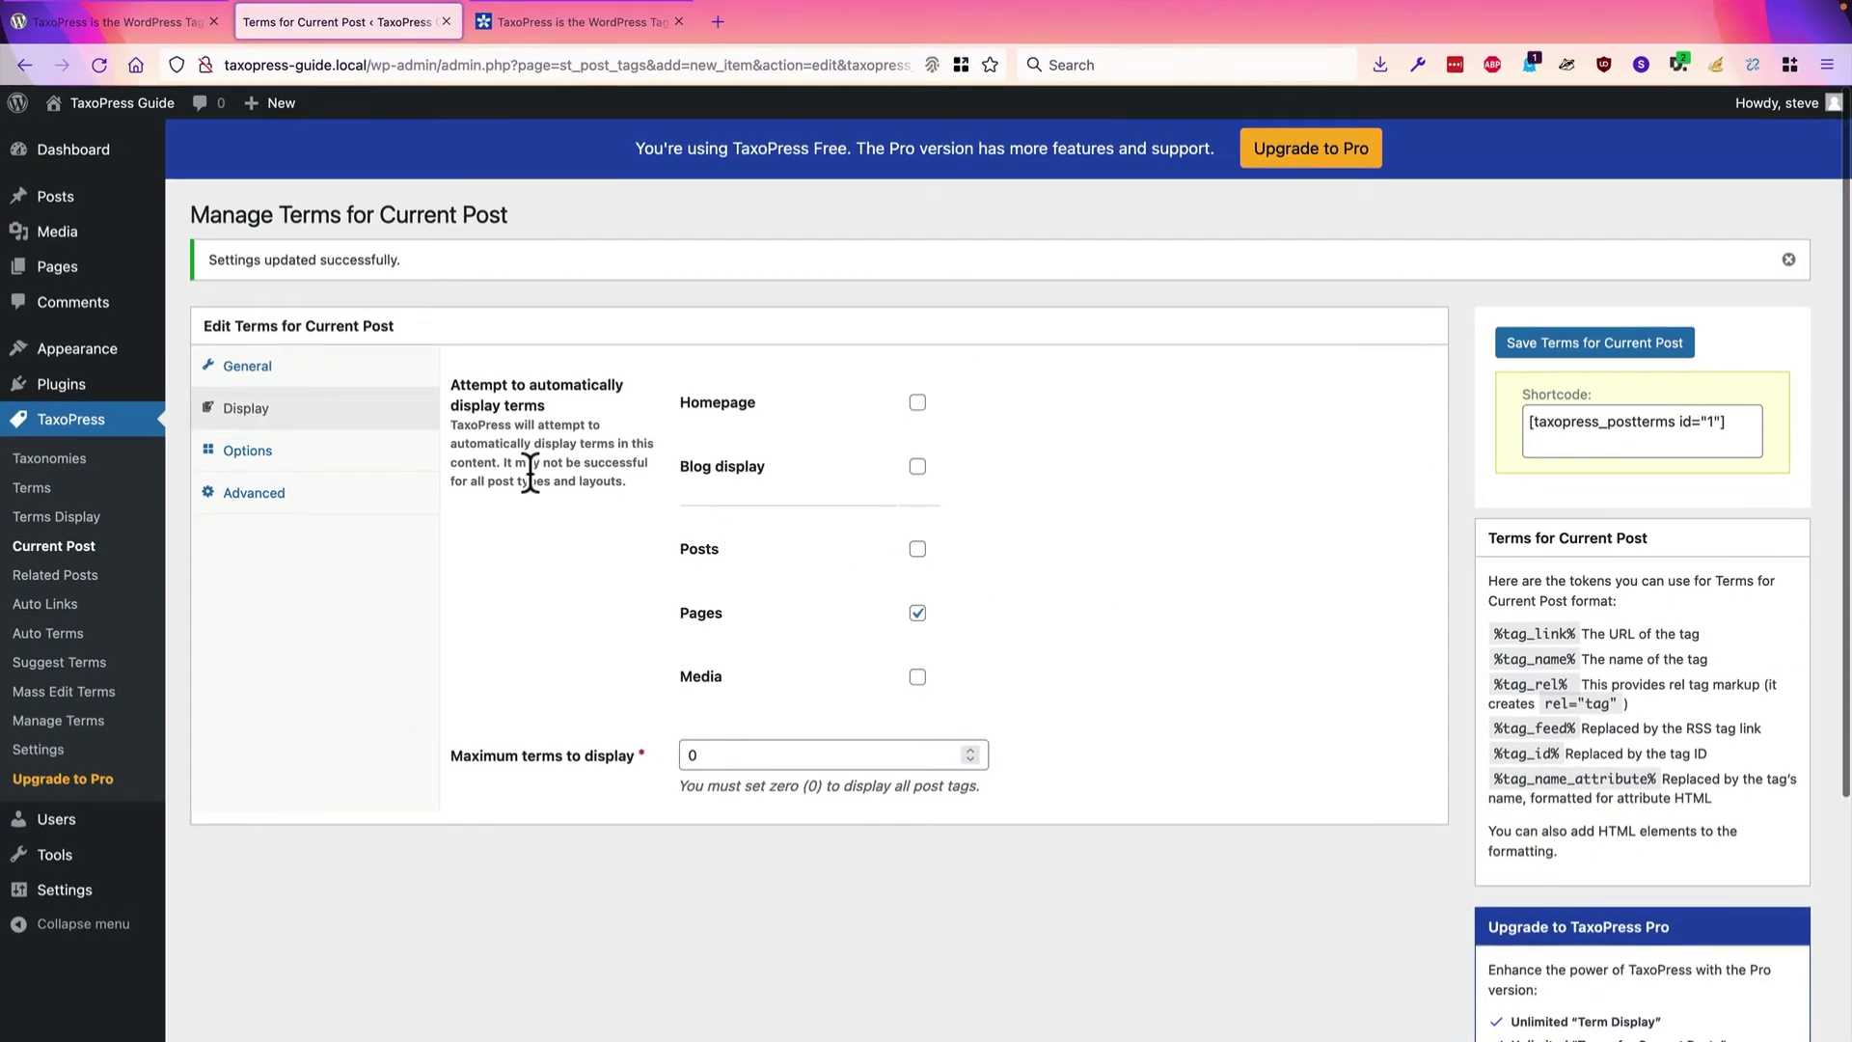
pyautogui.click(287, 368)
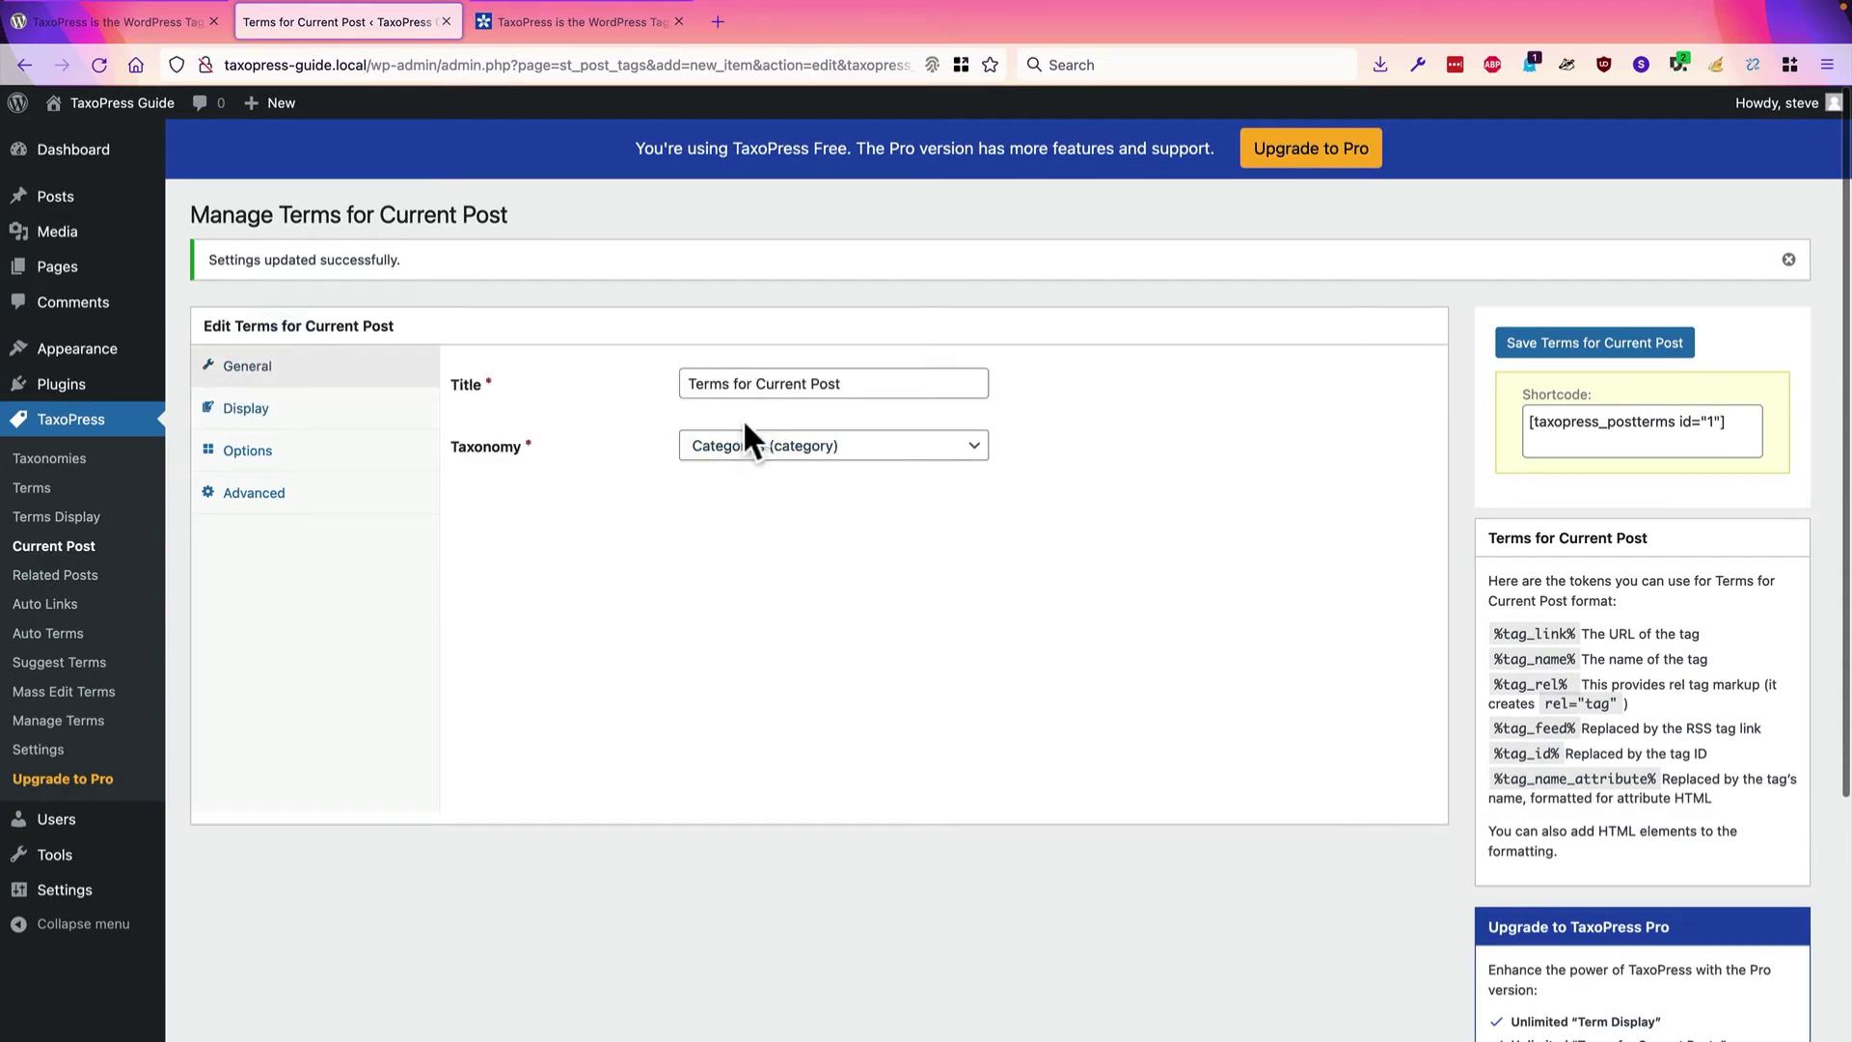
pyautogui.click(251, 410)
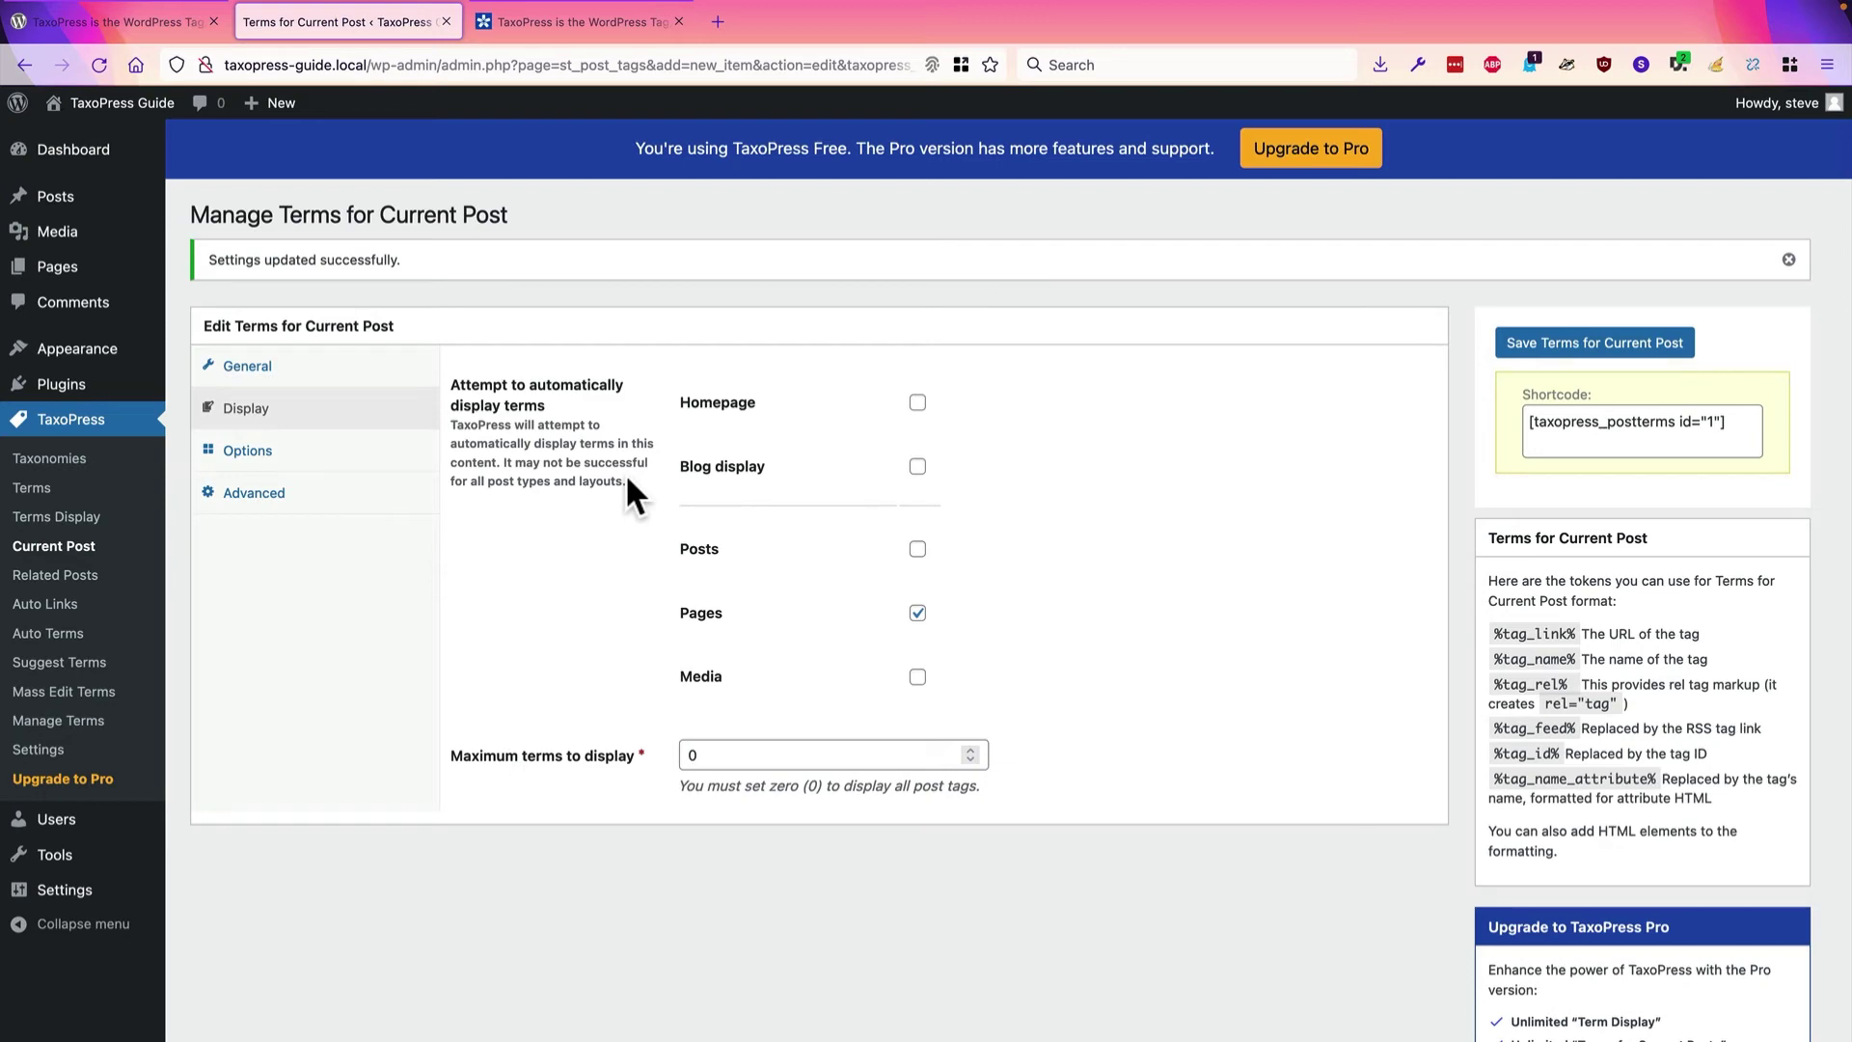
pyautogui.moveTo(68, 273)
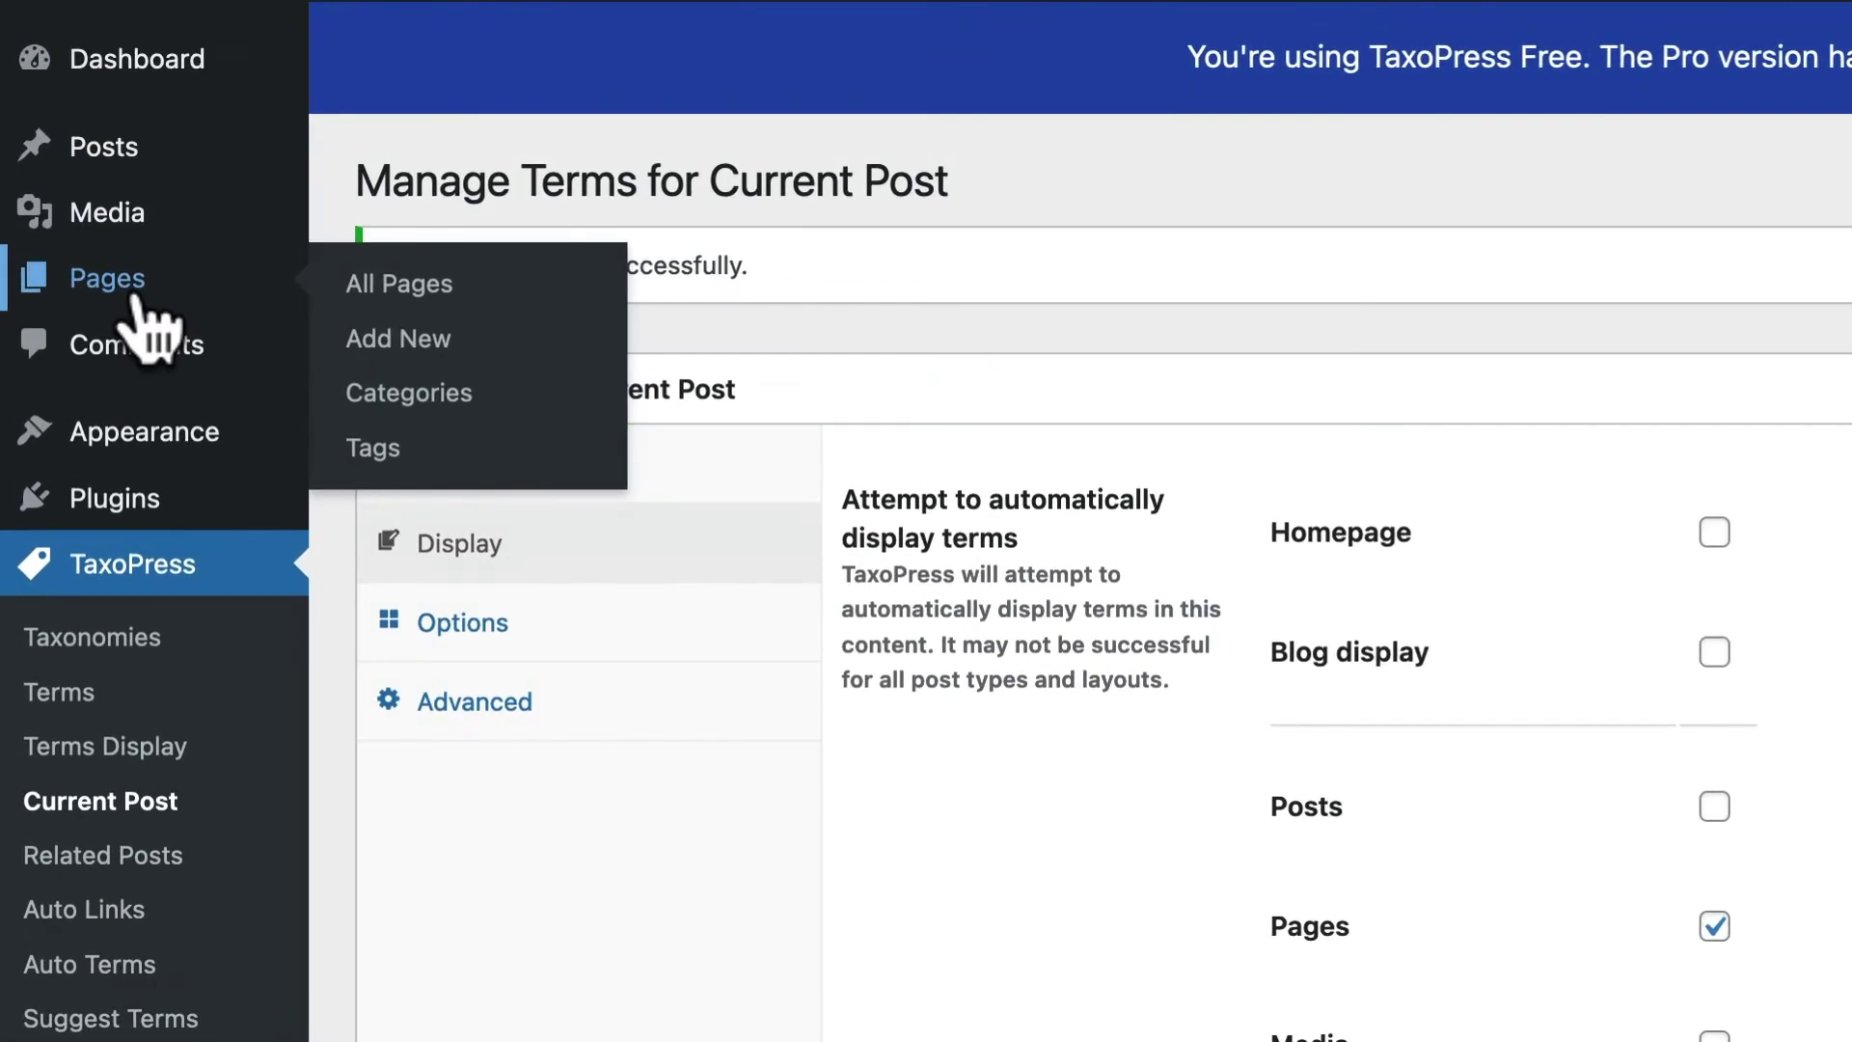
# Step: View the live Sample Page and find its 'Categories: Books/Entertainment/Hobbies' line
pyautogui.click(136, 298)
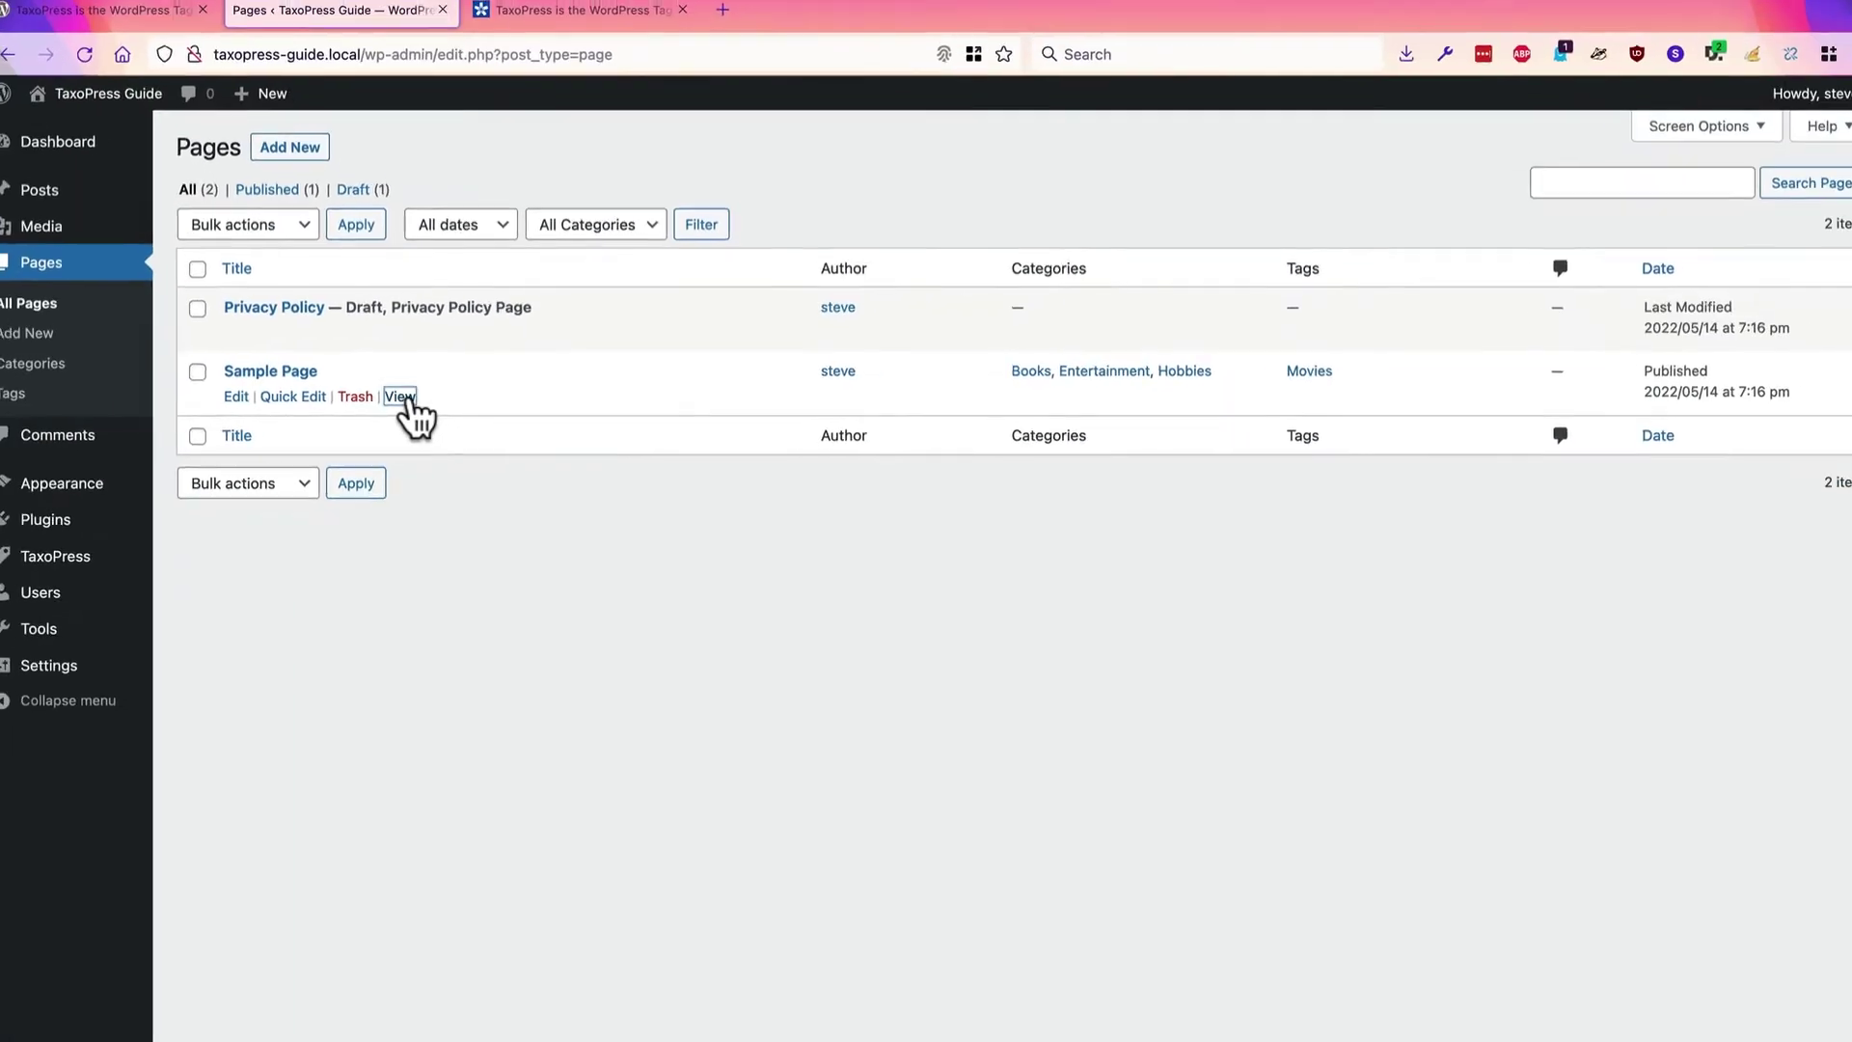
pyautogui.click(347, 395)
pyautogui.scroll(-4, 457, 542)
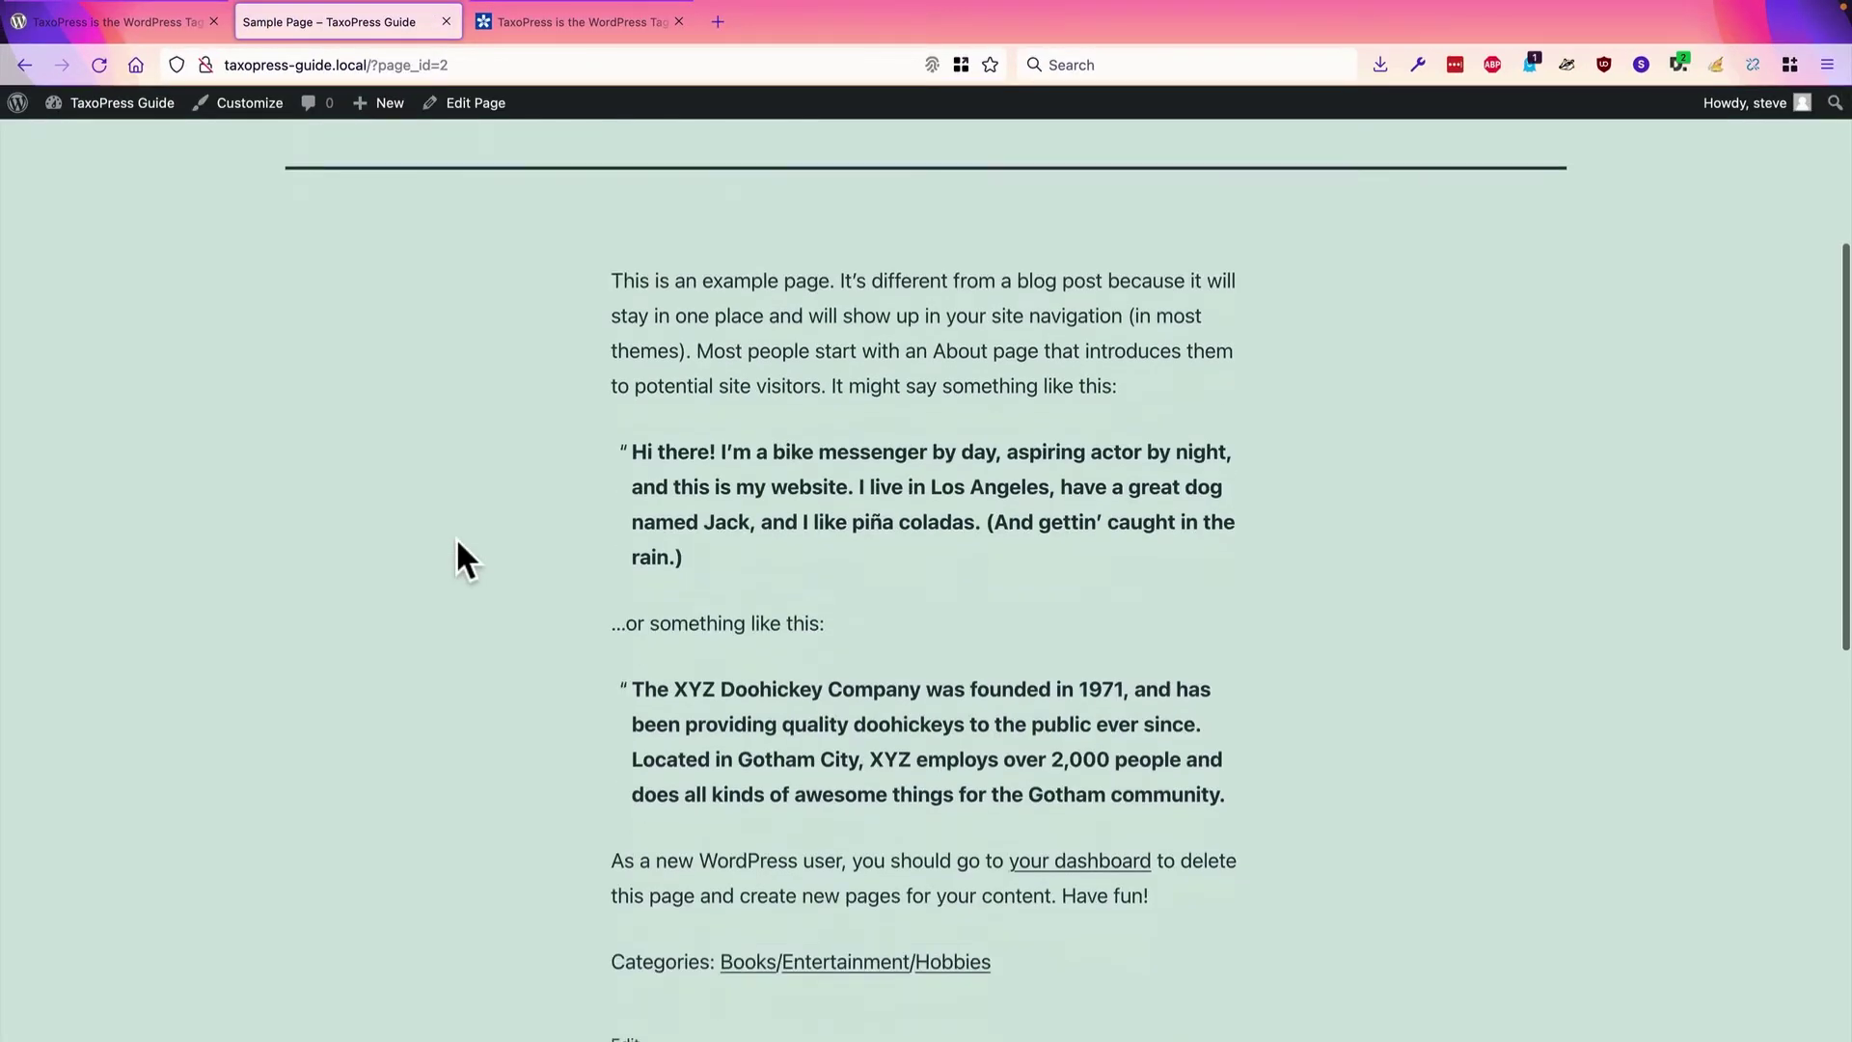
pyautogui.scroll(-2, 457, 542)
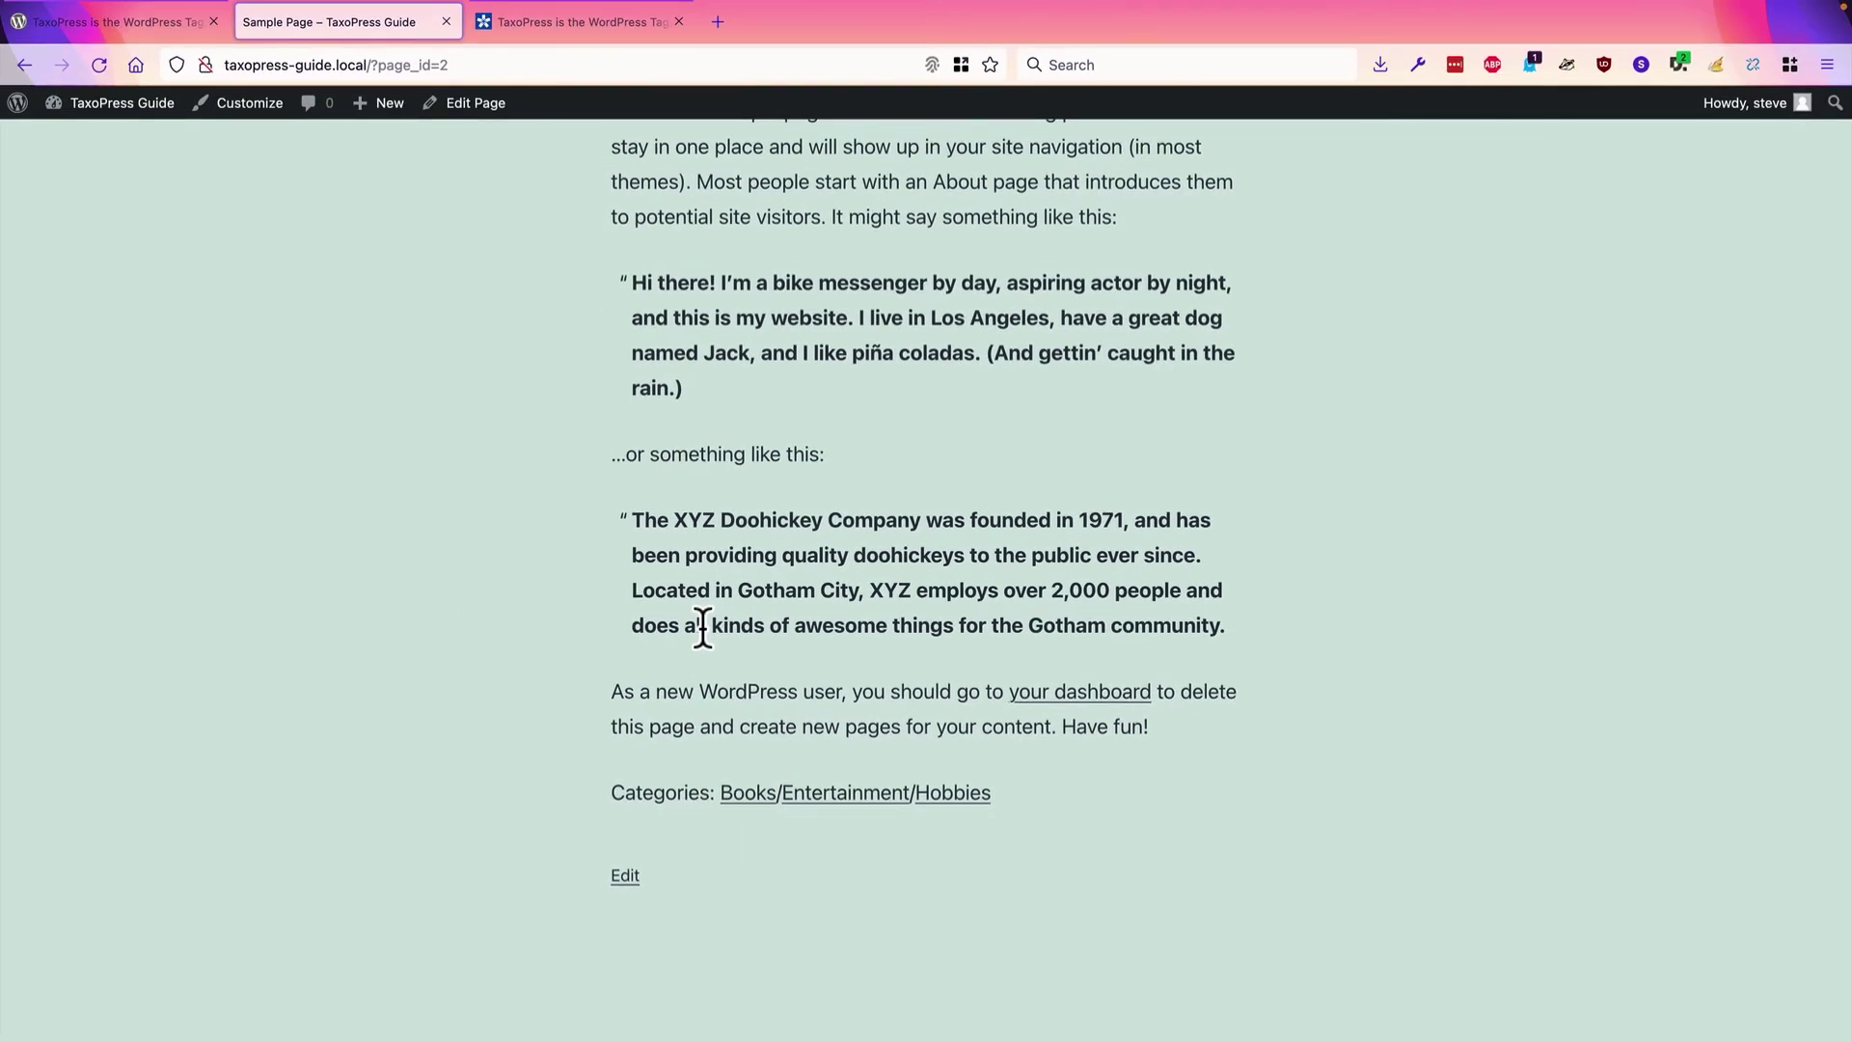
pyautogui.scroll(3, 703, 627)
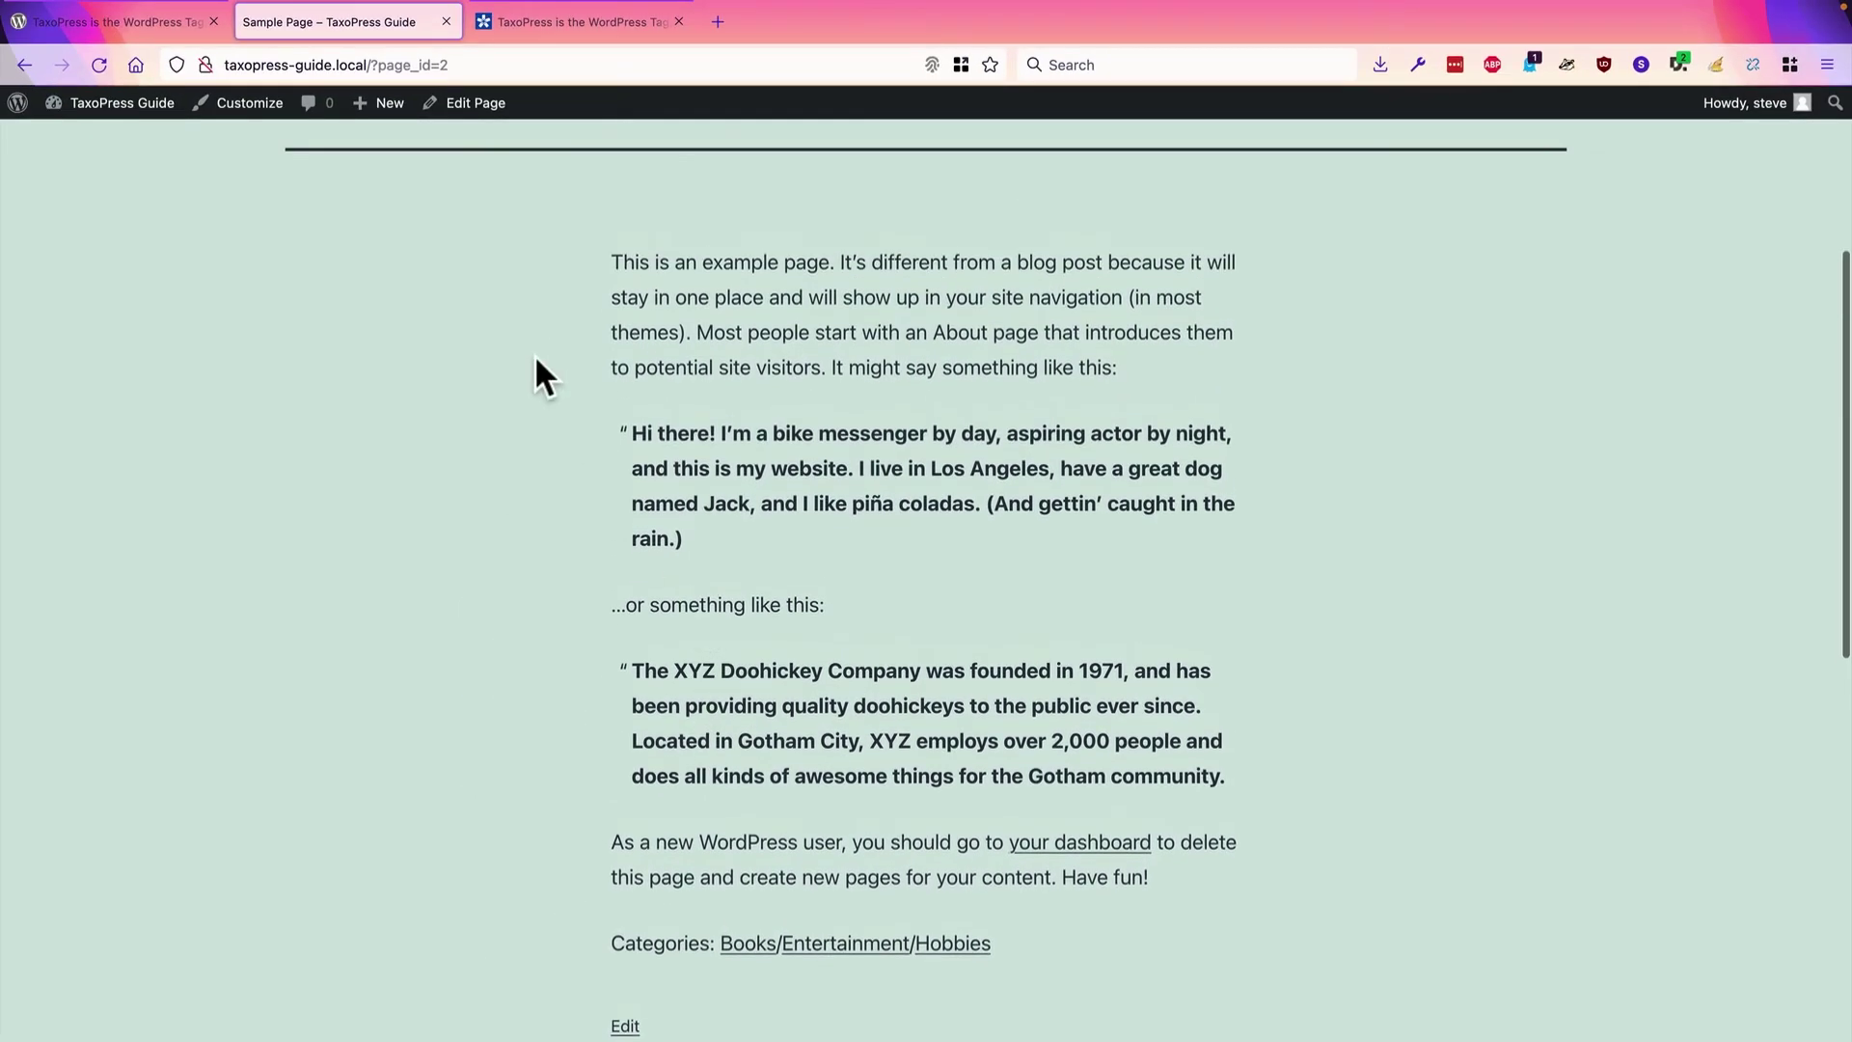
# Step: Paste [taxopress_postterms id="1"] as a new block below the intro paragraph and update Sample Page
pyautogui.click(467, 104)
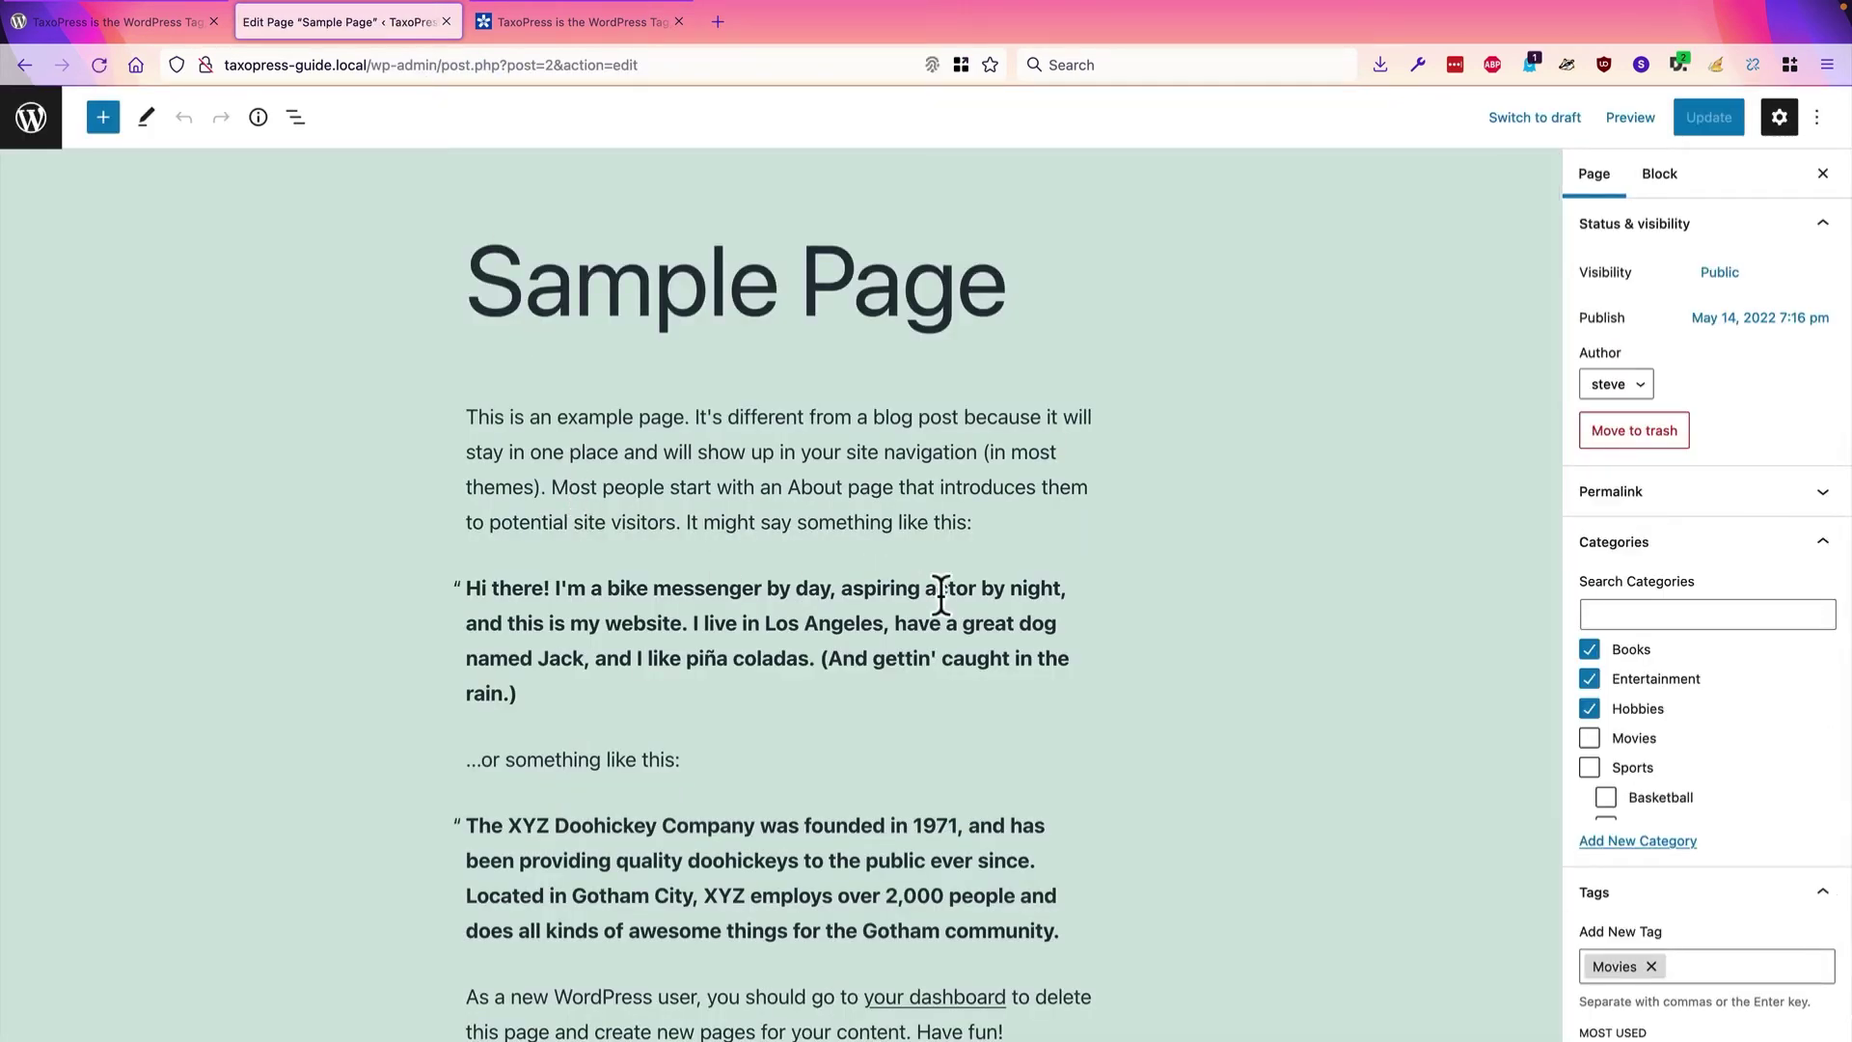
pyautogui.click(1001, 518)
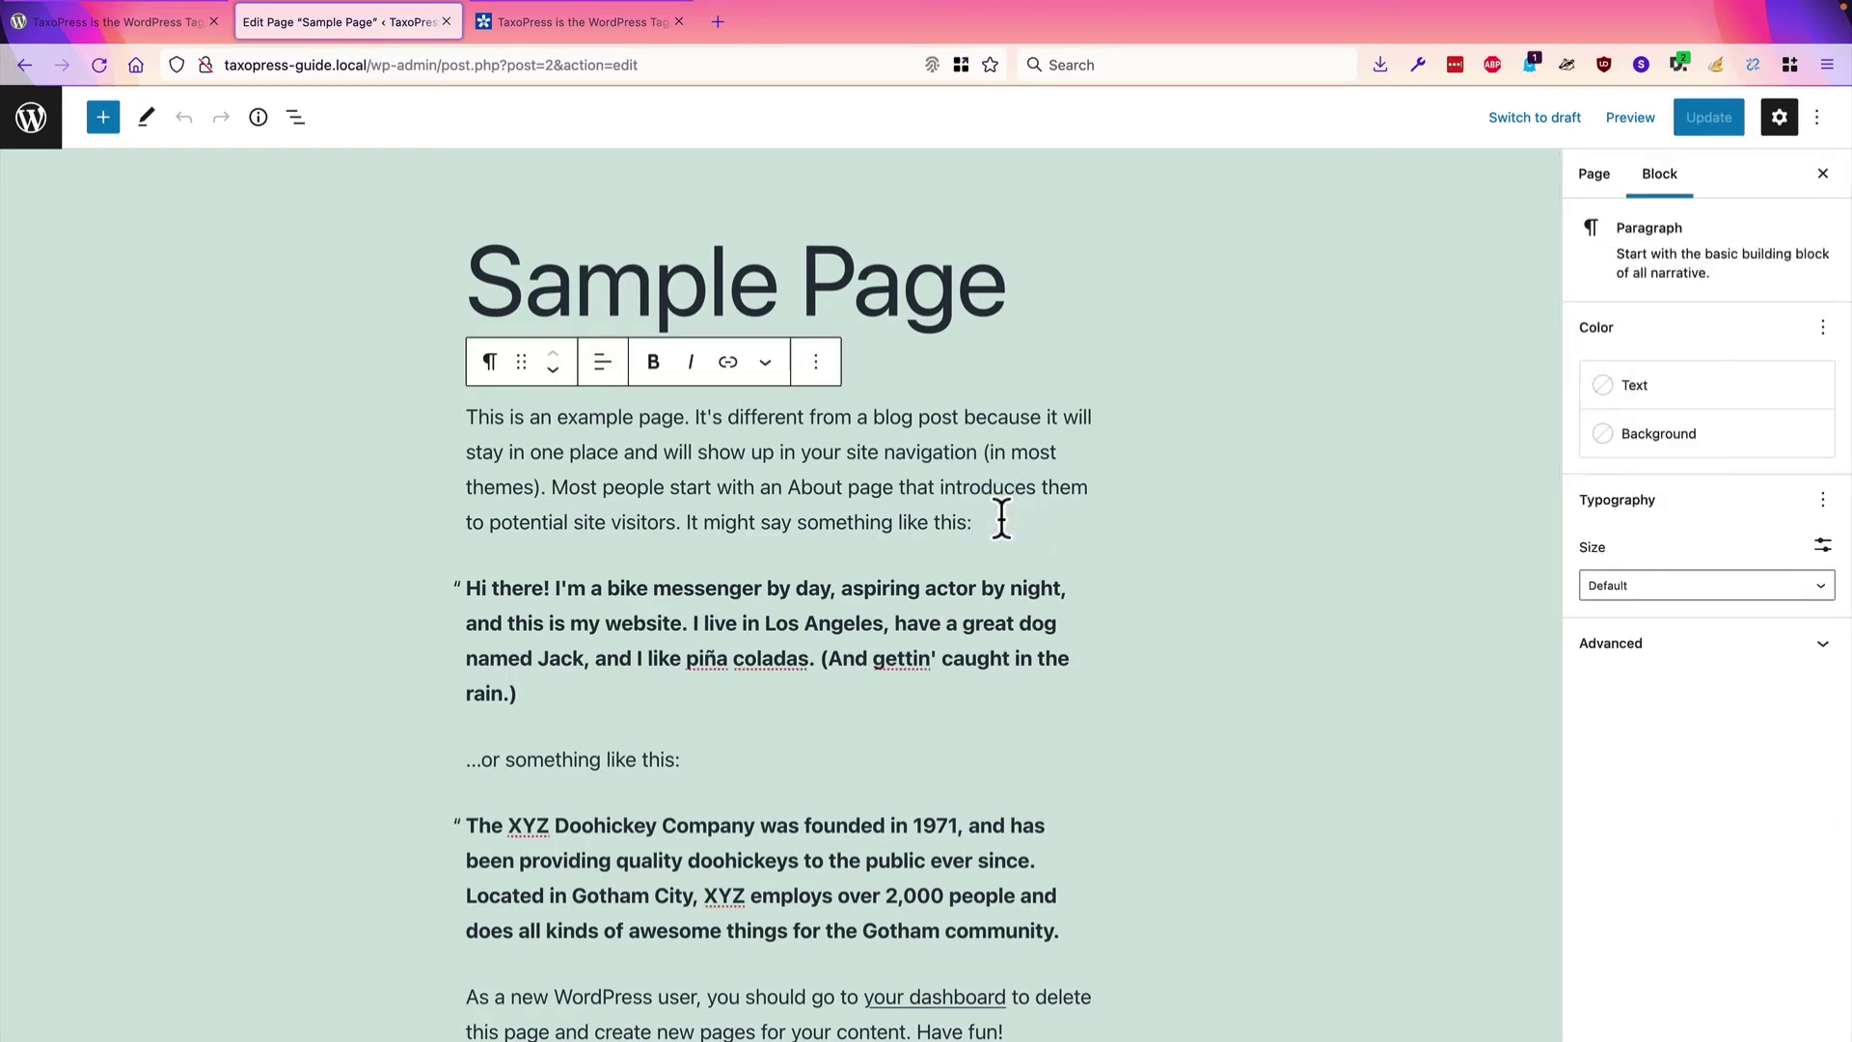
pyautogui.press('Return')
pyautogui.write('[taxopress_postterms id="1"]')
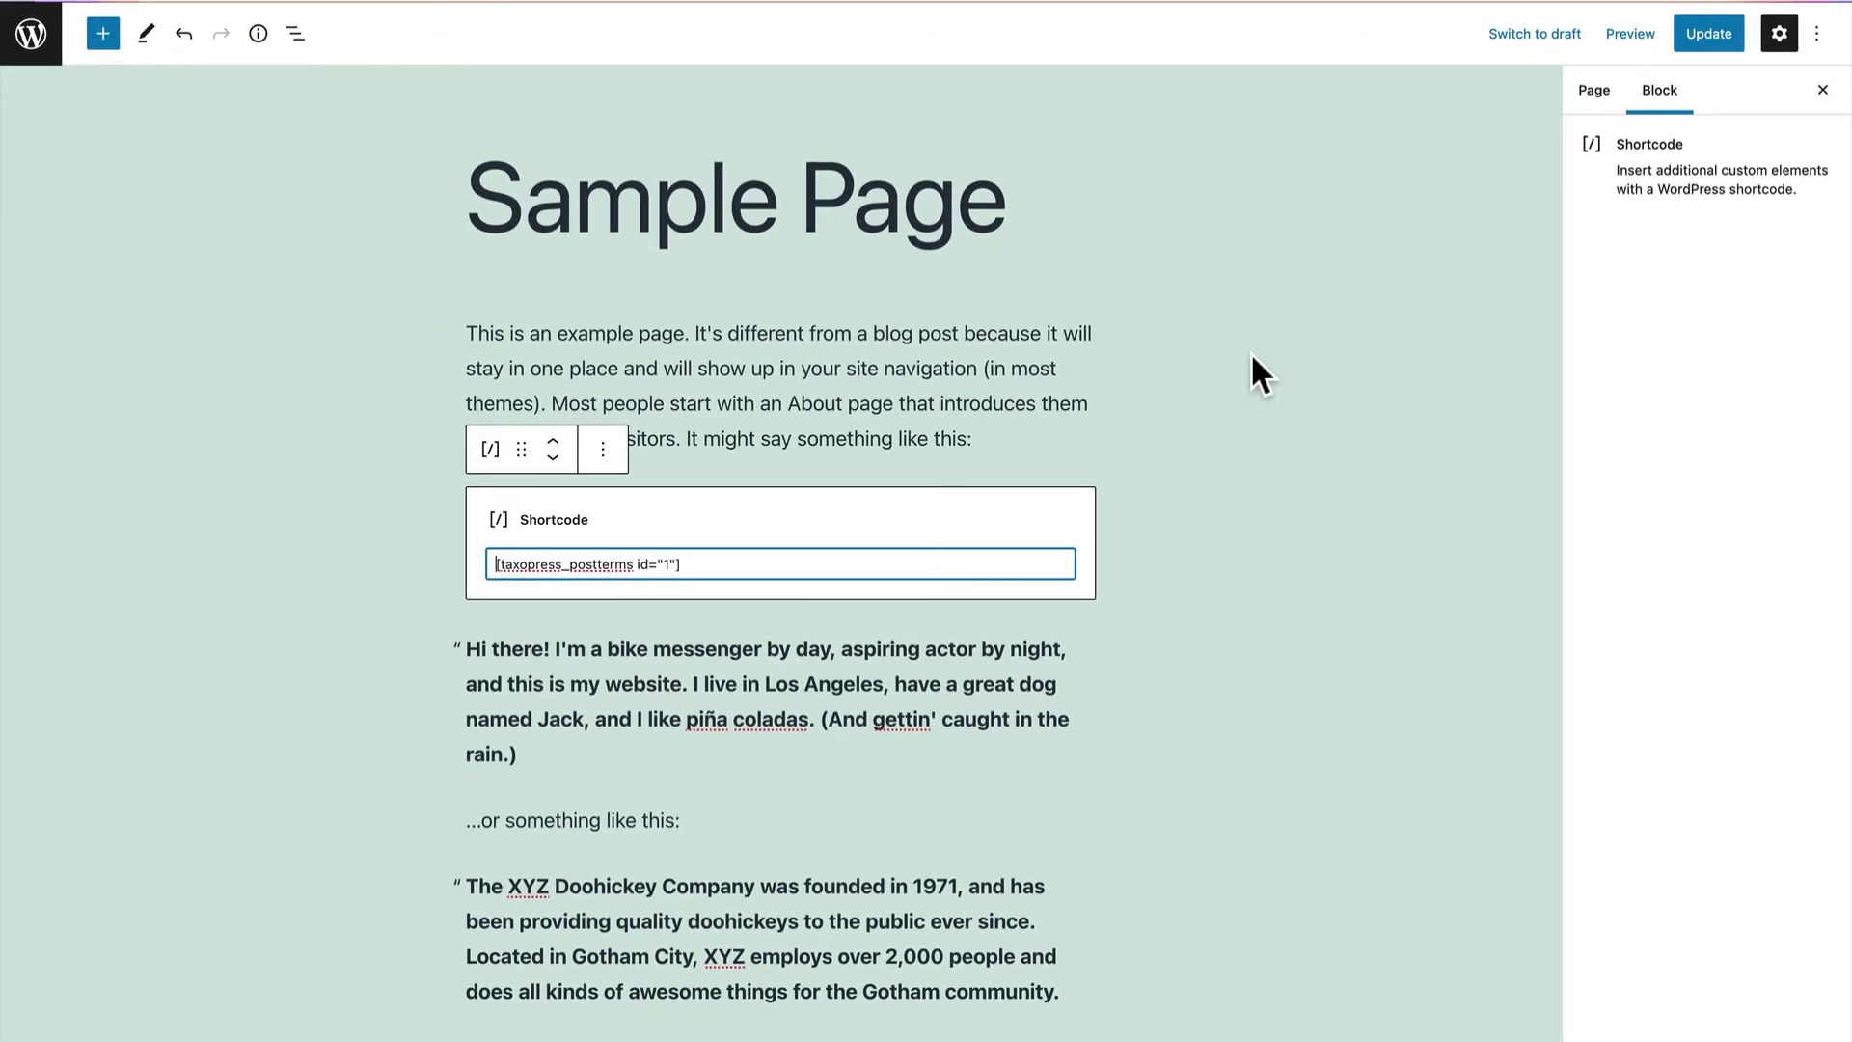
pyautogui.click(1711, 35)
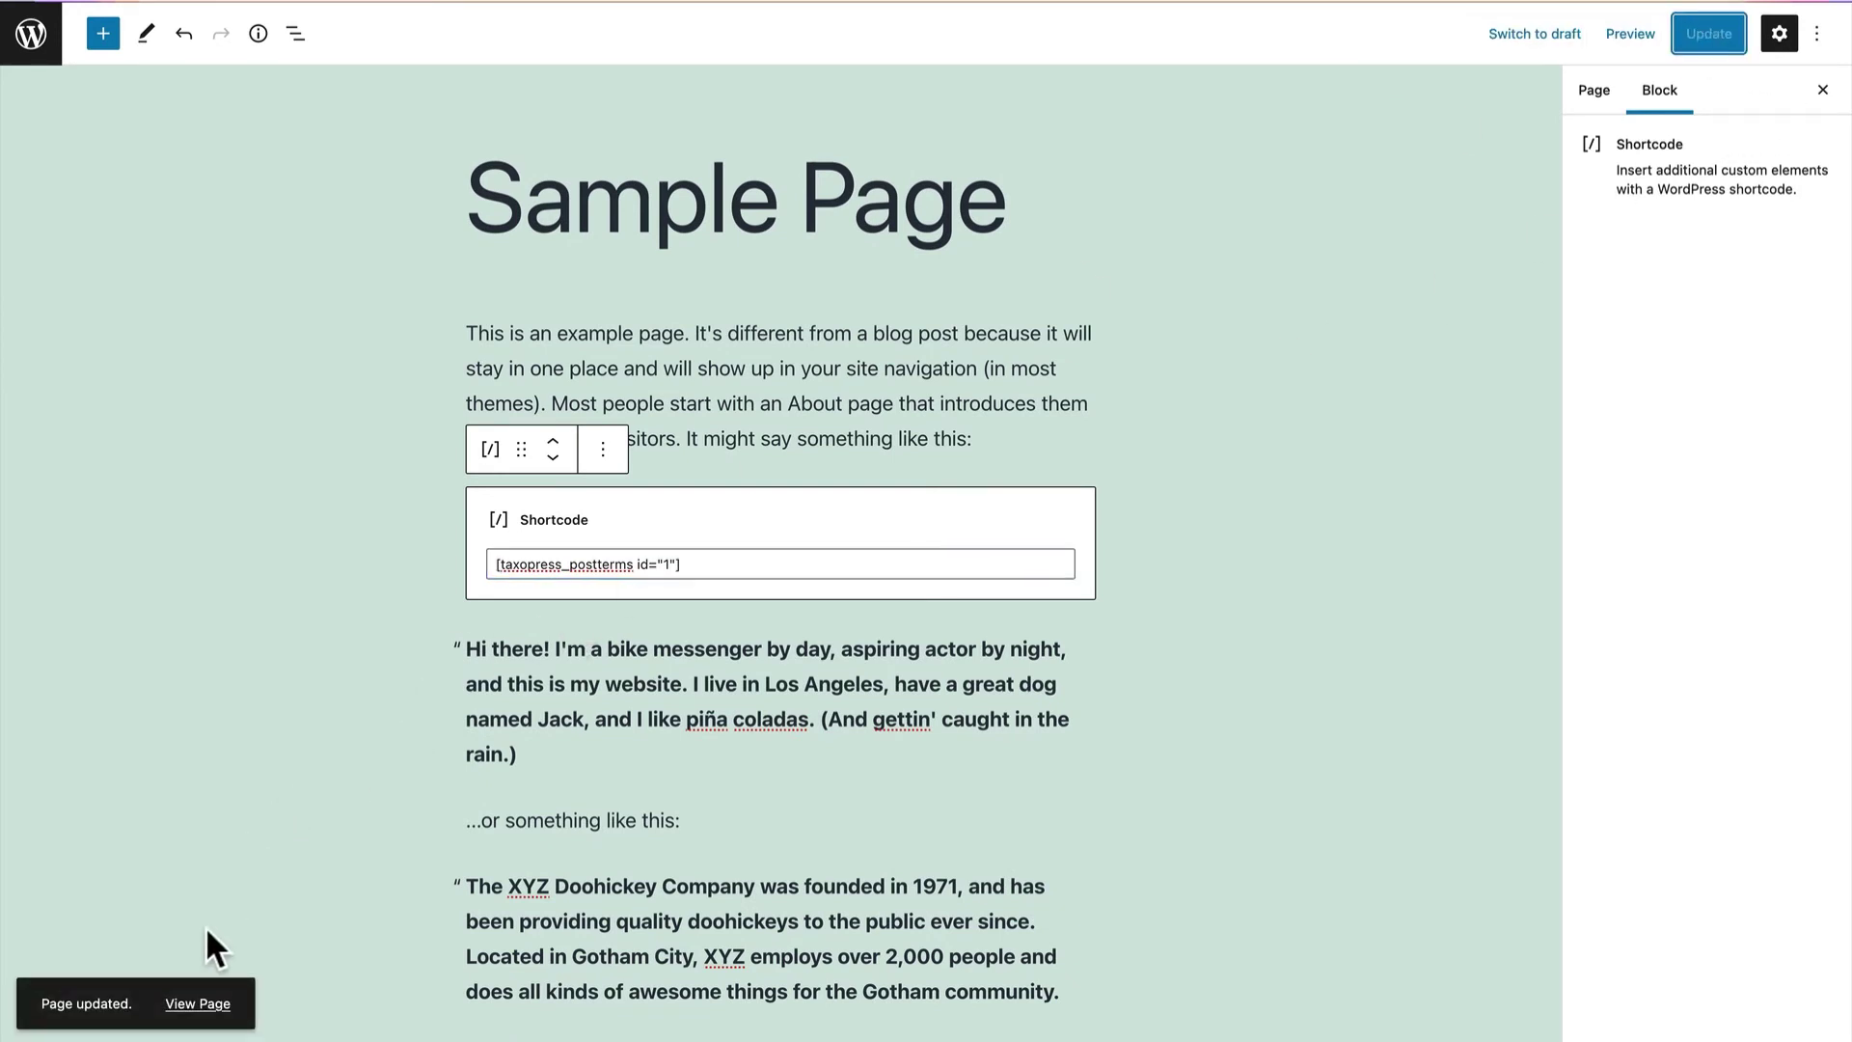
# Step: View the updated Sample Page with both 'Categories: Books/Entertainment/Hobbies' lines
pyautogui.click(193, 1004)
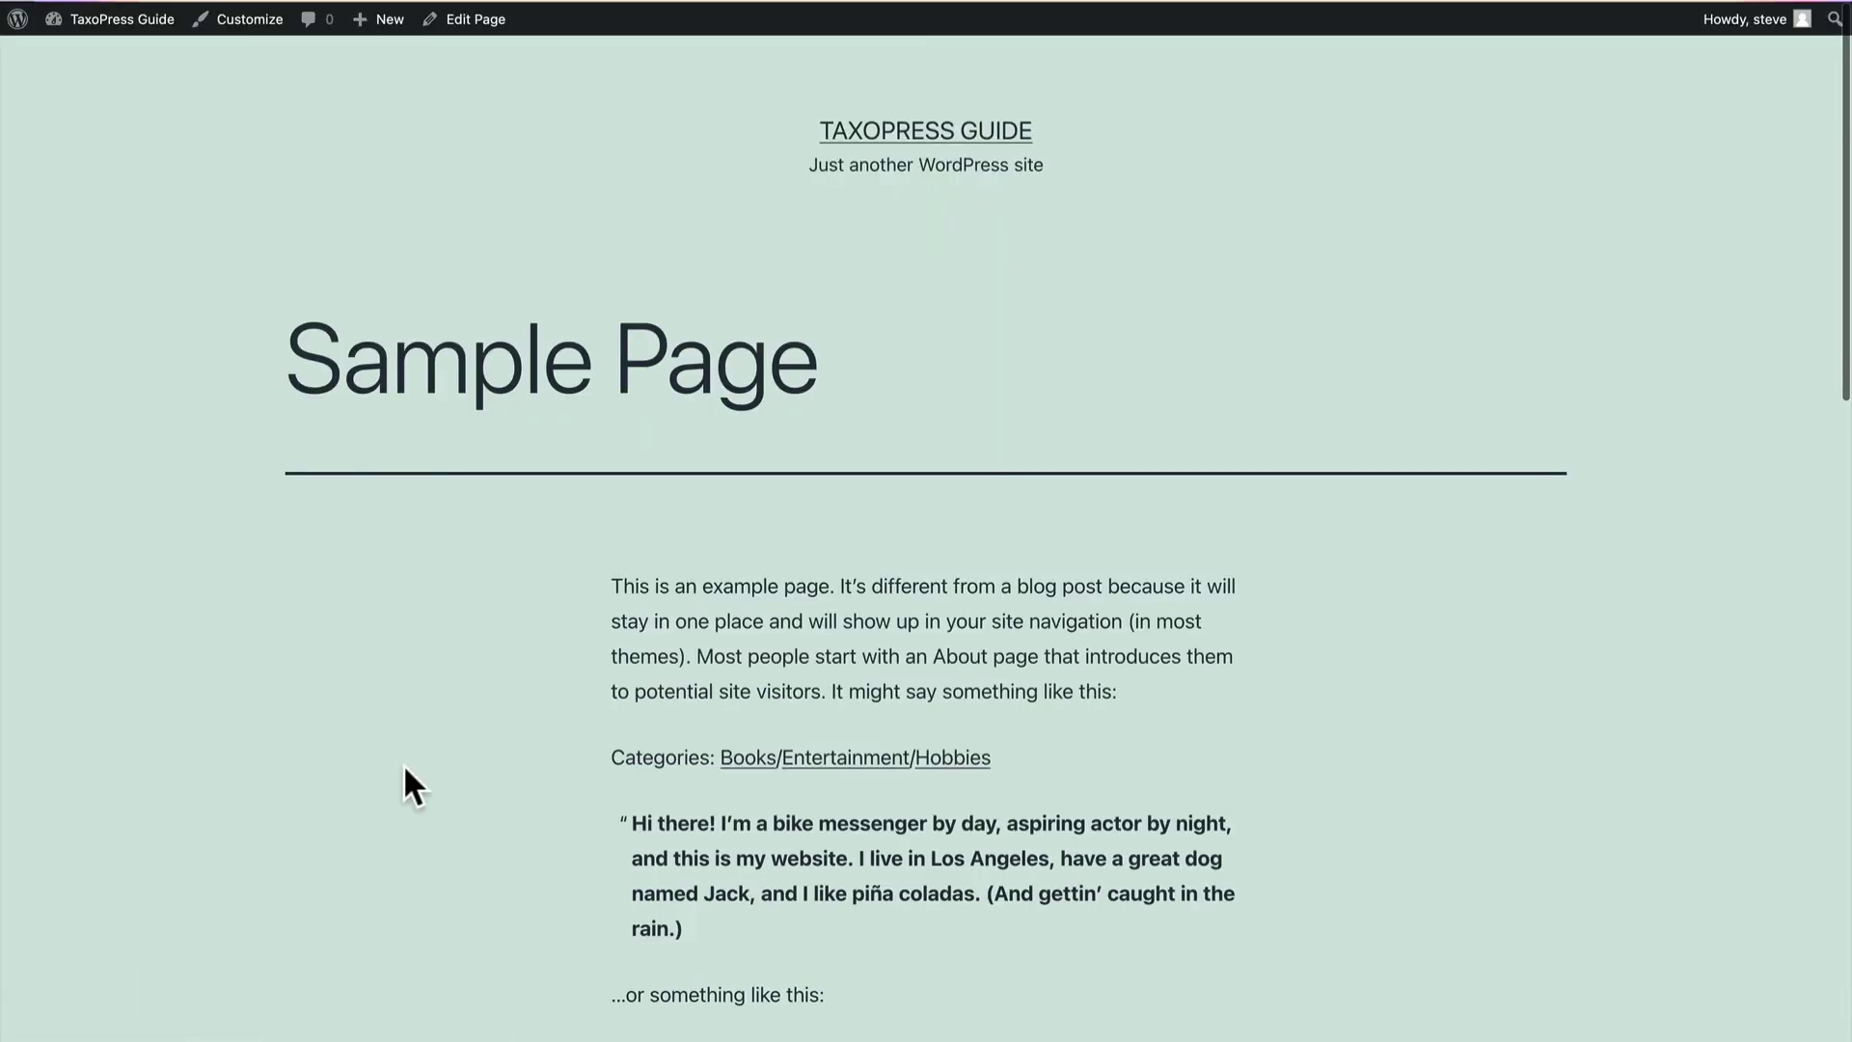
pyautogui.scroll(-3, 403, 762)
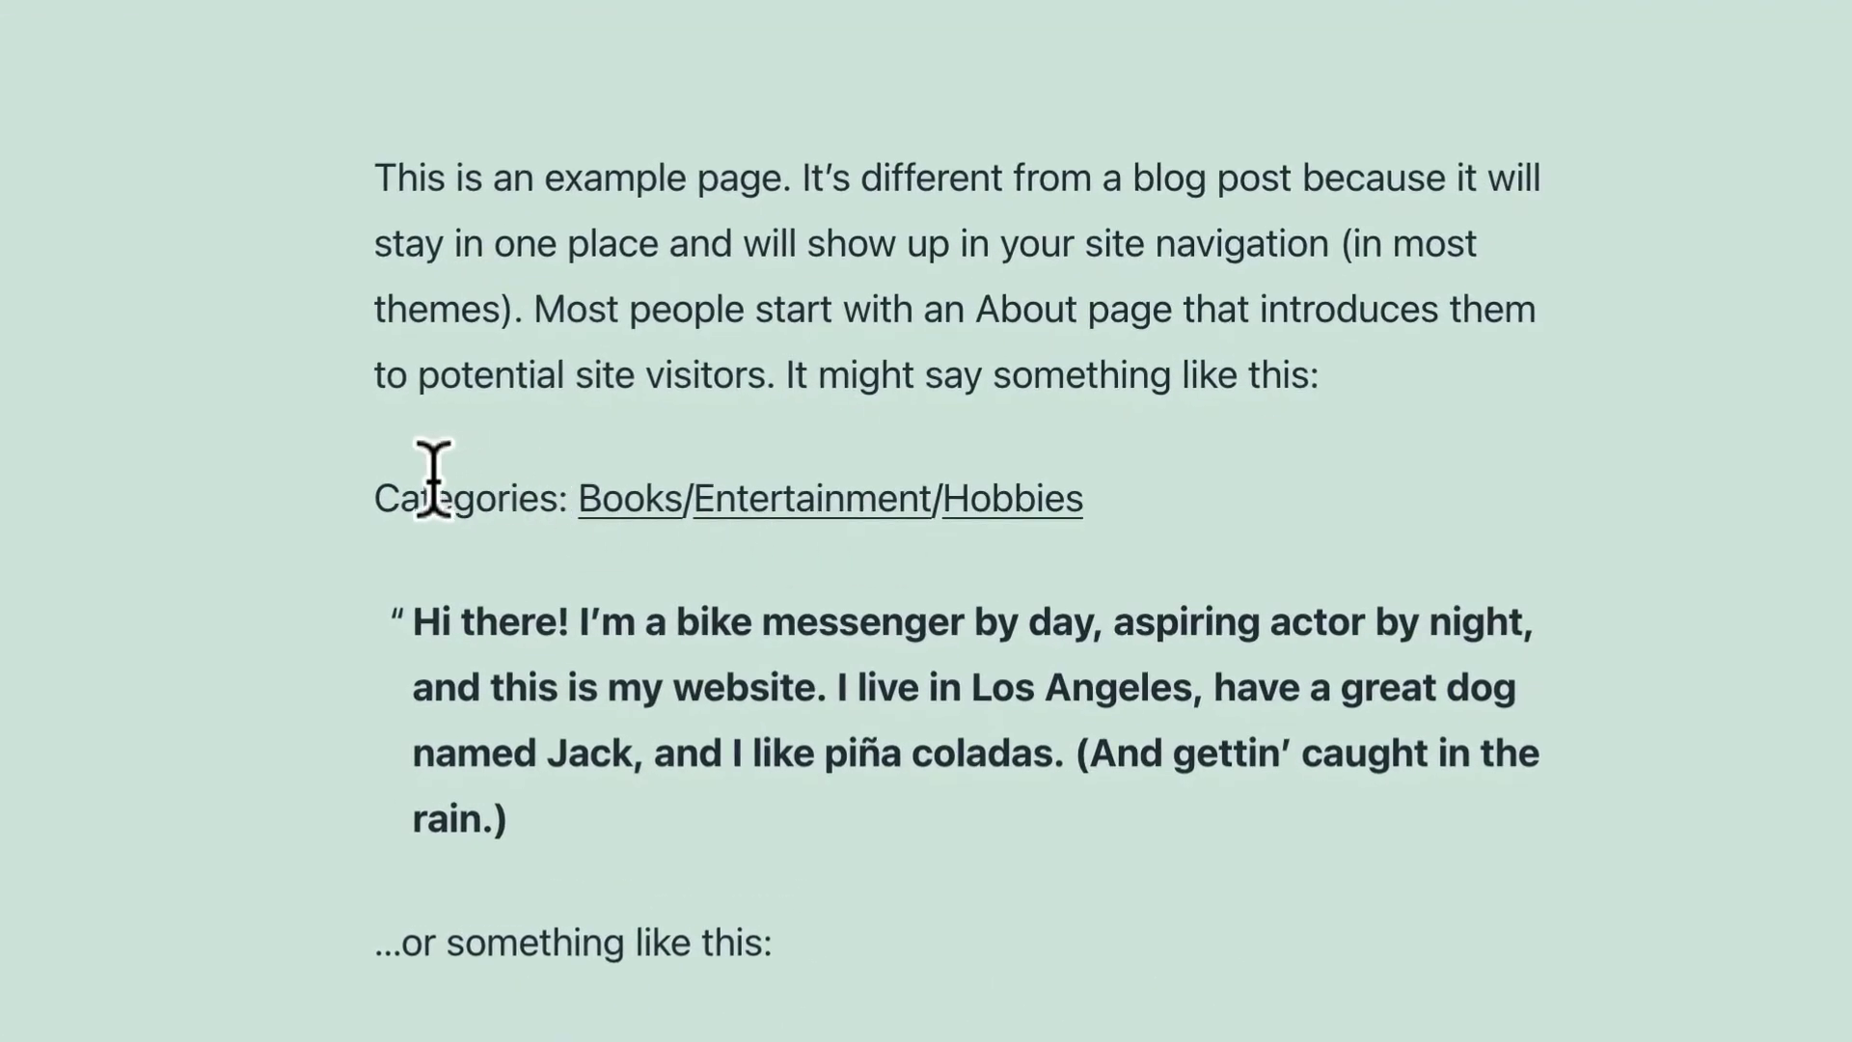
pyautogui.scroll(-10, 419, 483)
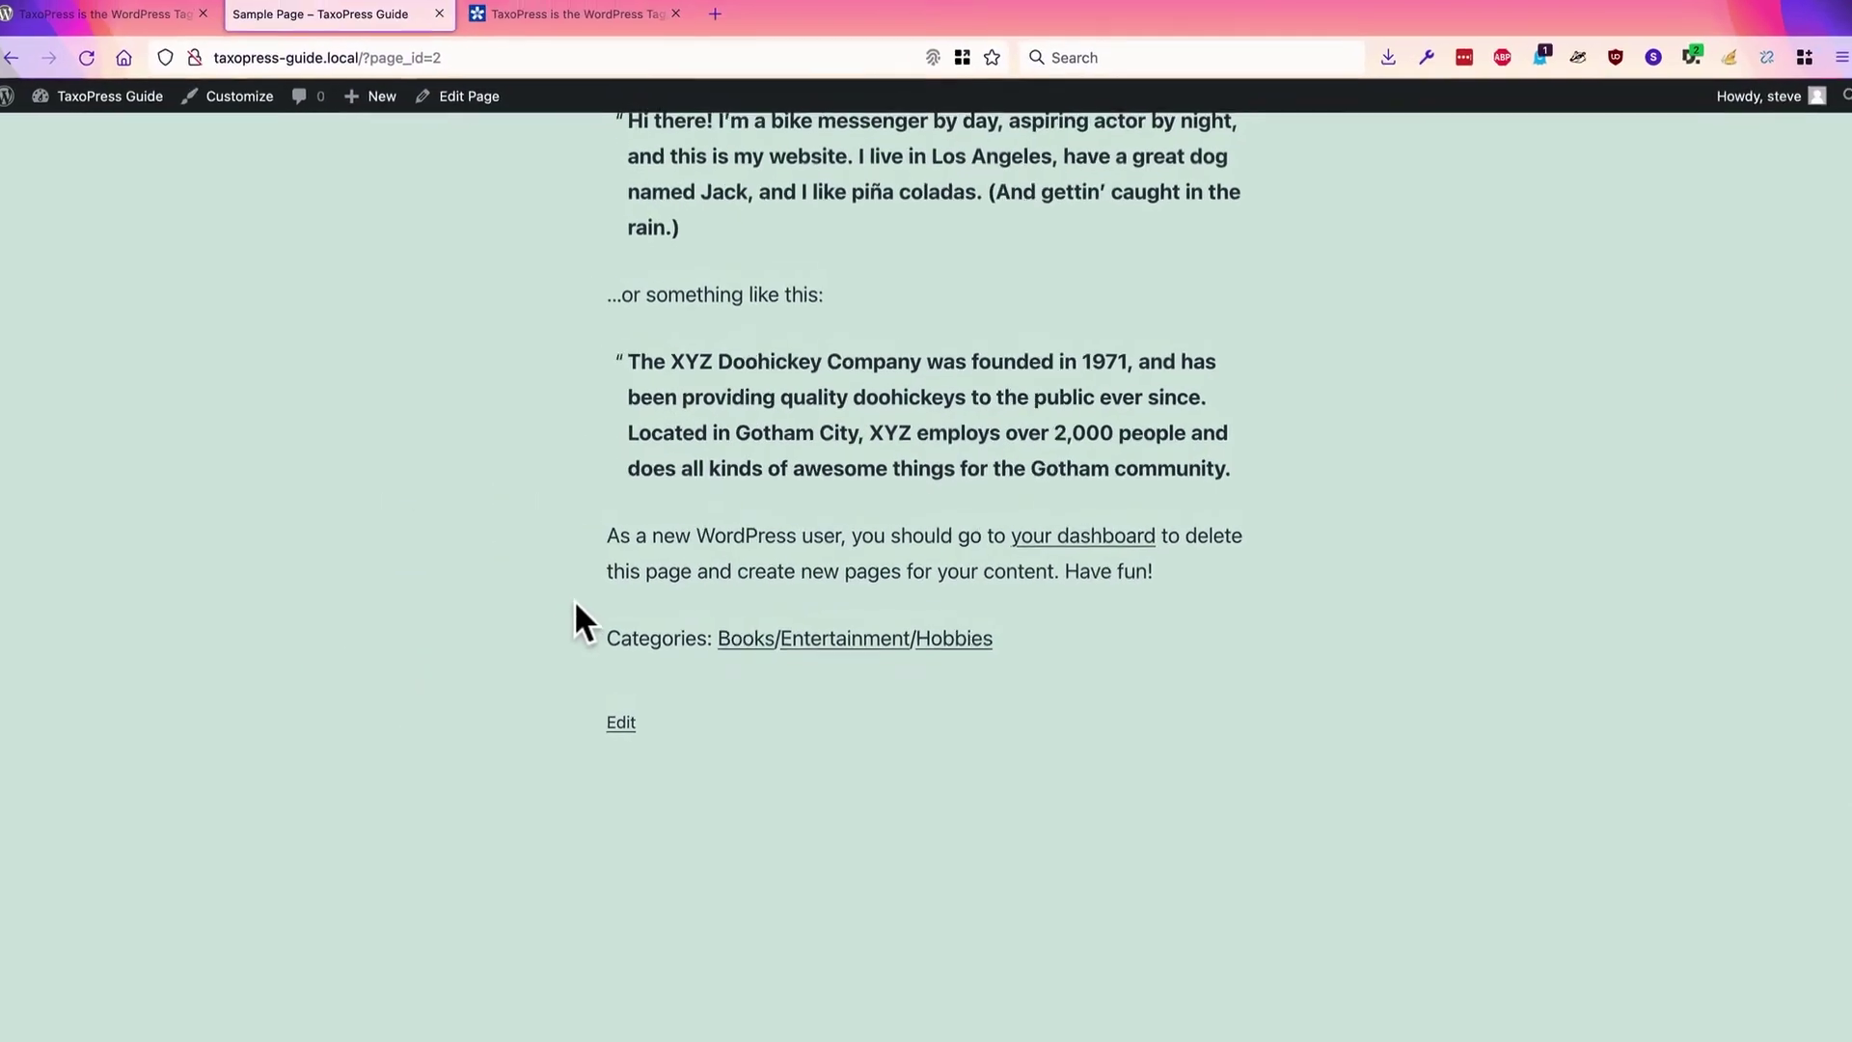
pyautogui.scroll(3, 579, 598)
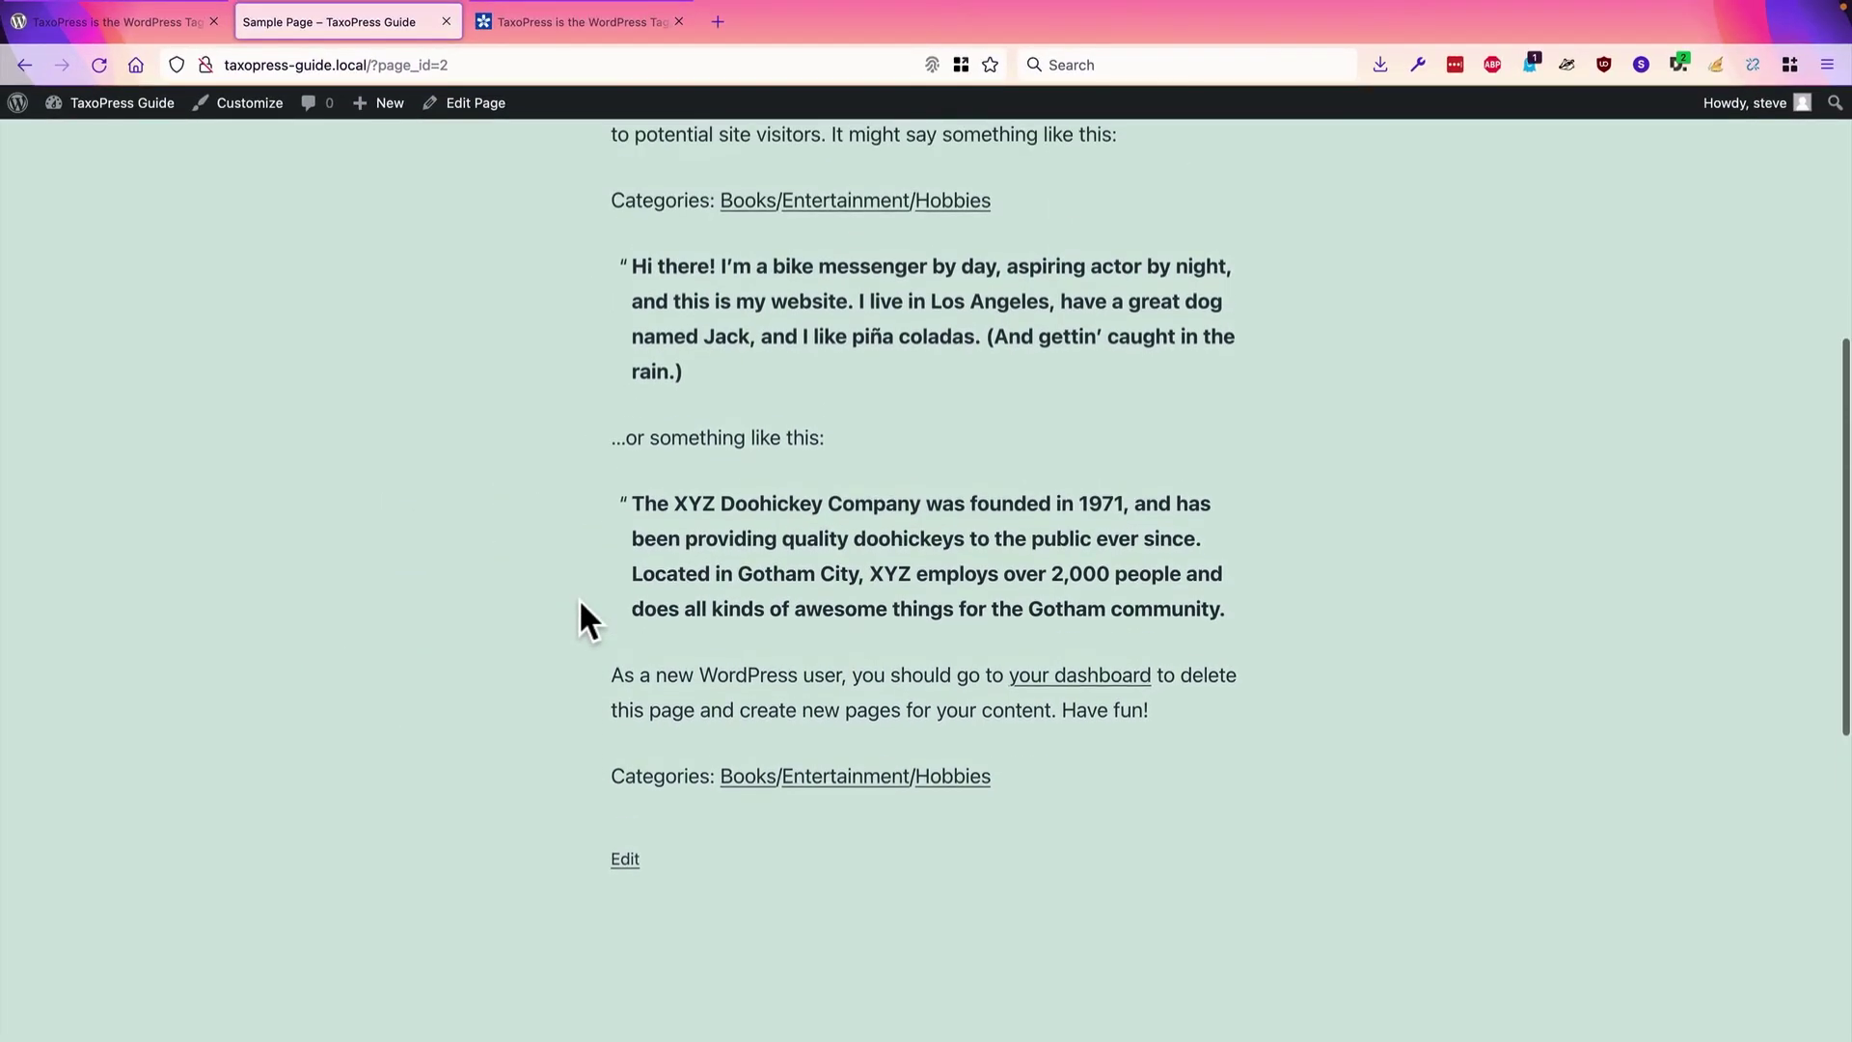
pyautogui.scroll(5, 578, 598)
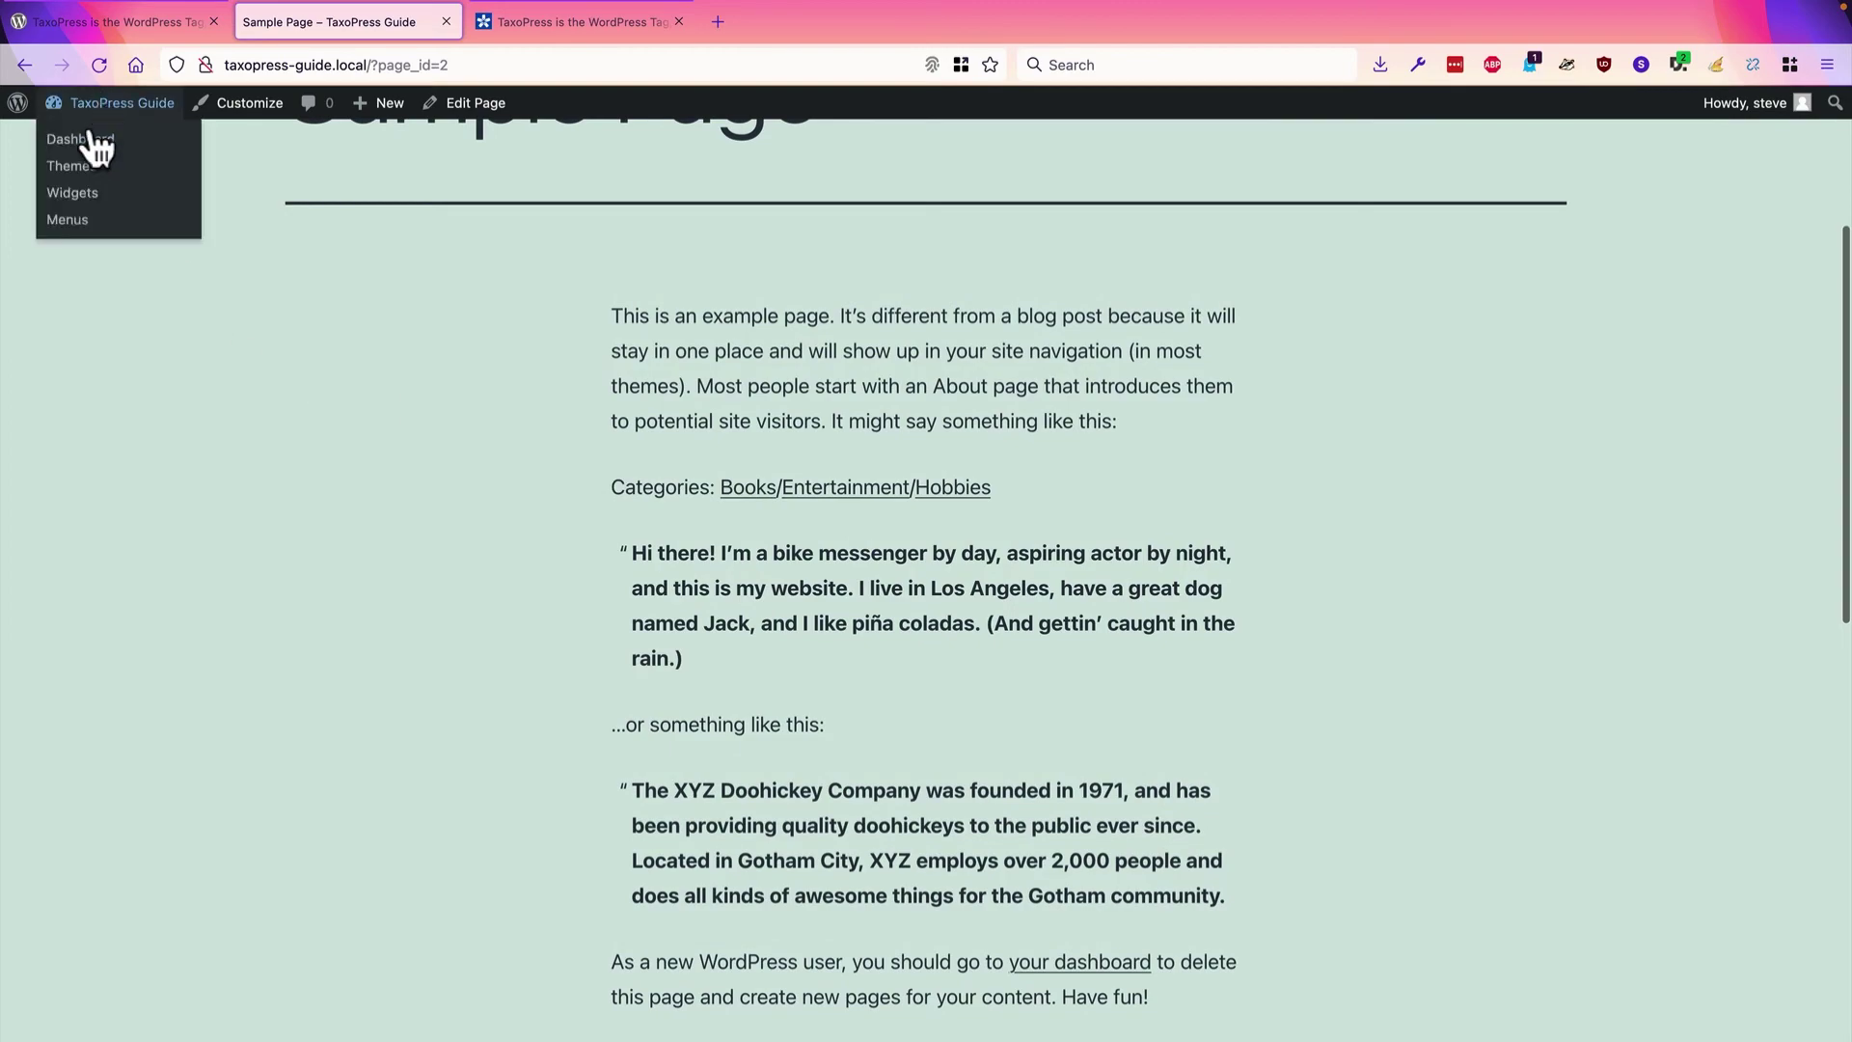
# Step: Edit the Terms for Current Post entry and replace its '/' separator with ','
pyautogui.click(86, 128)
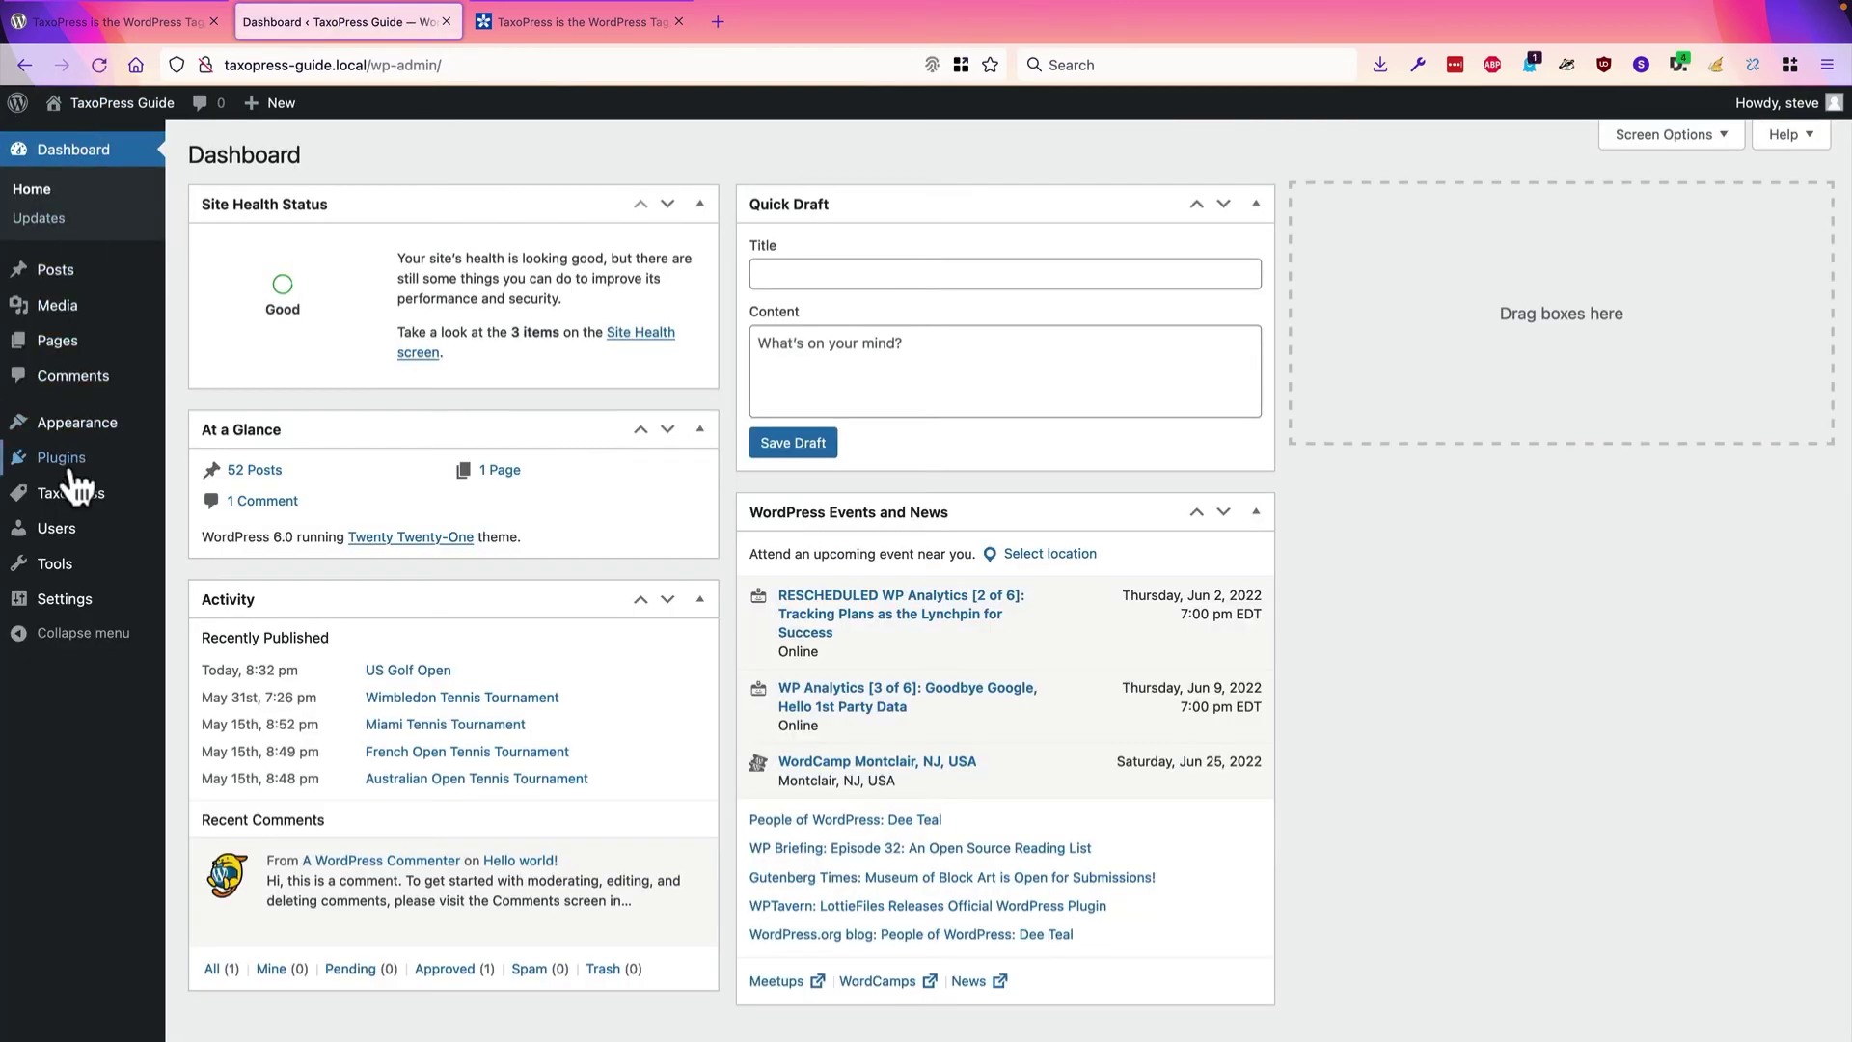
pyautogui.moveTo(77, 494)
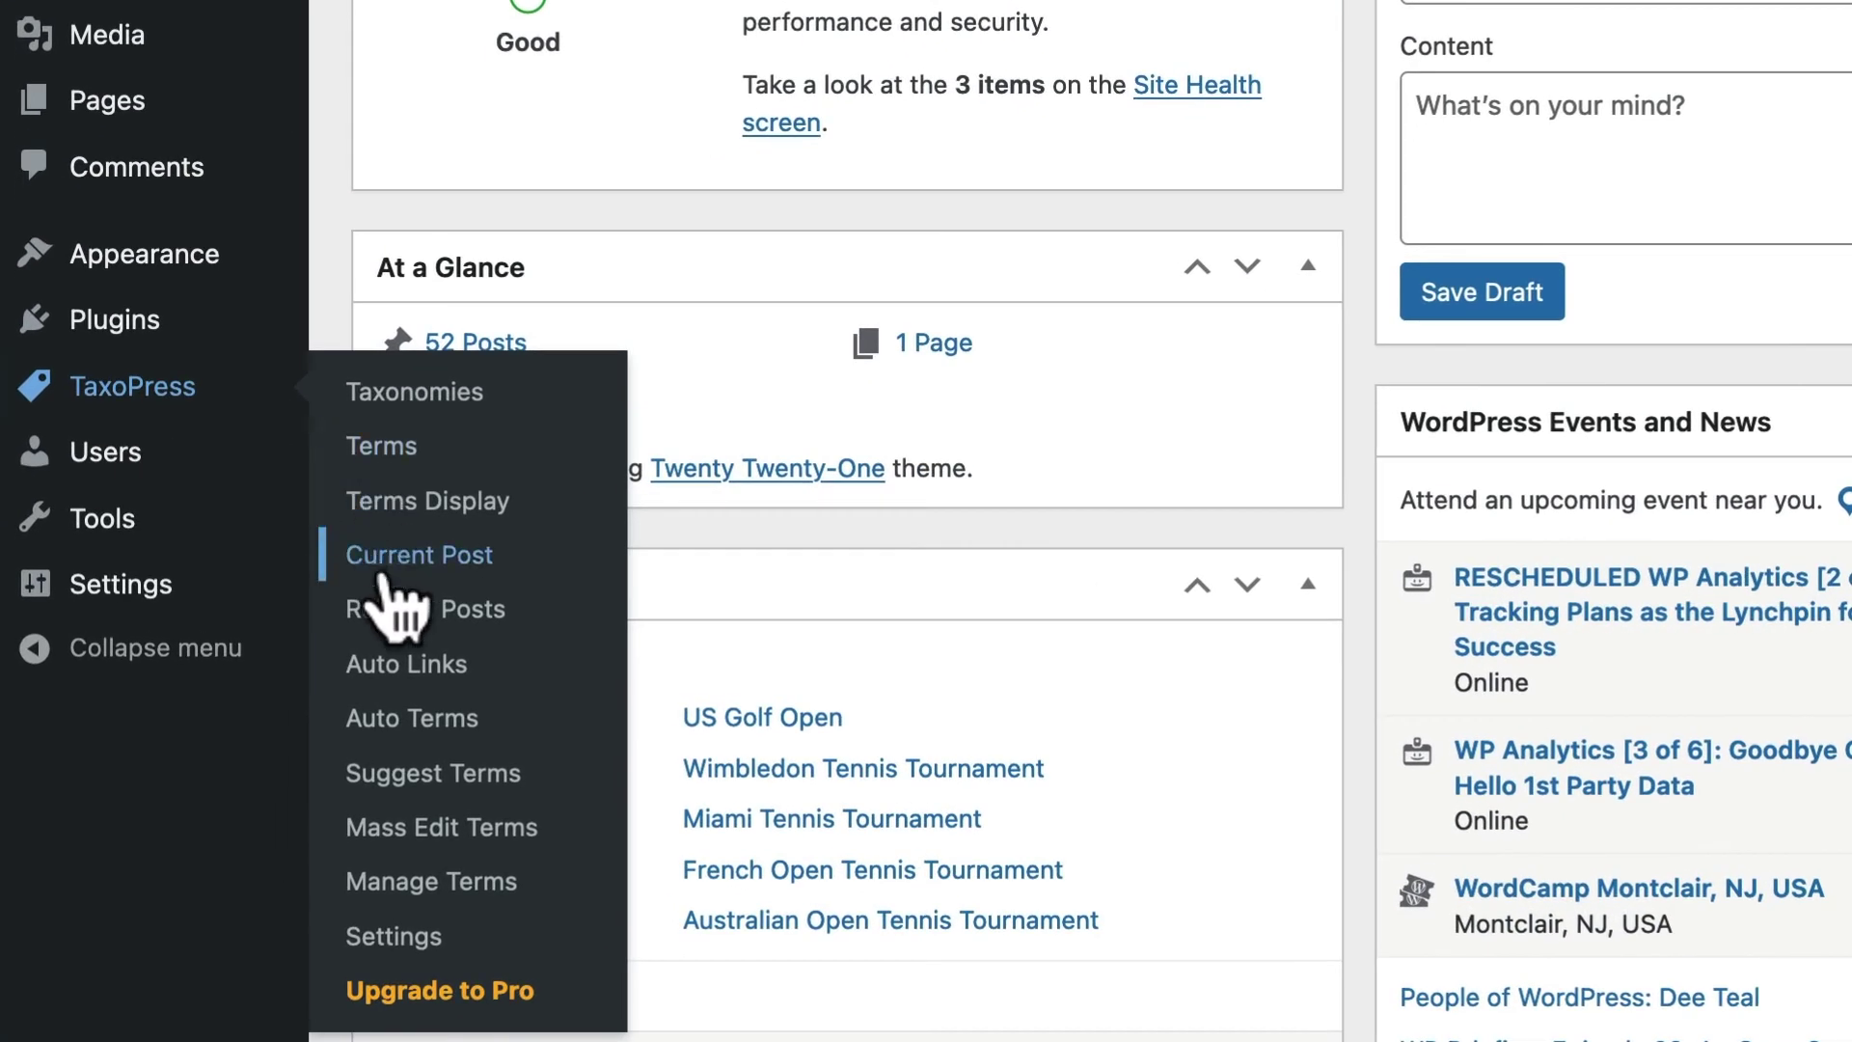
pyautogui.click(395, 557)
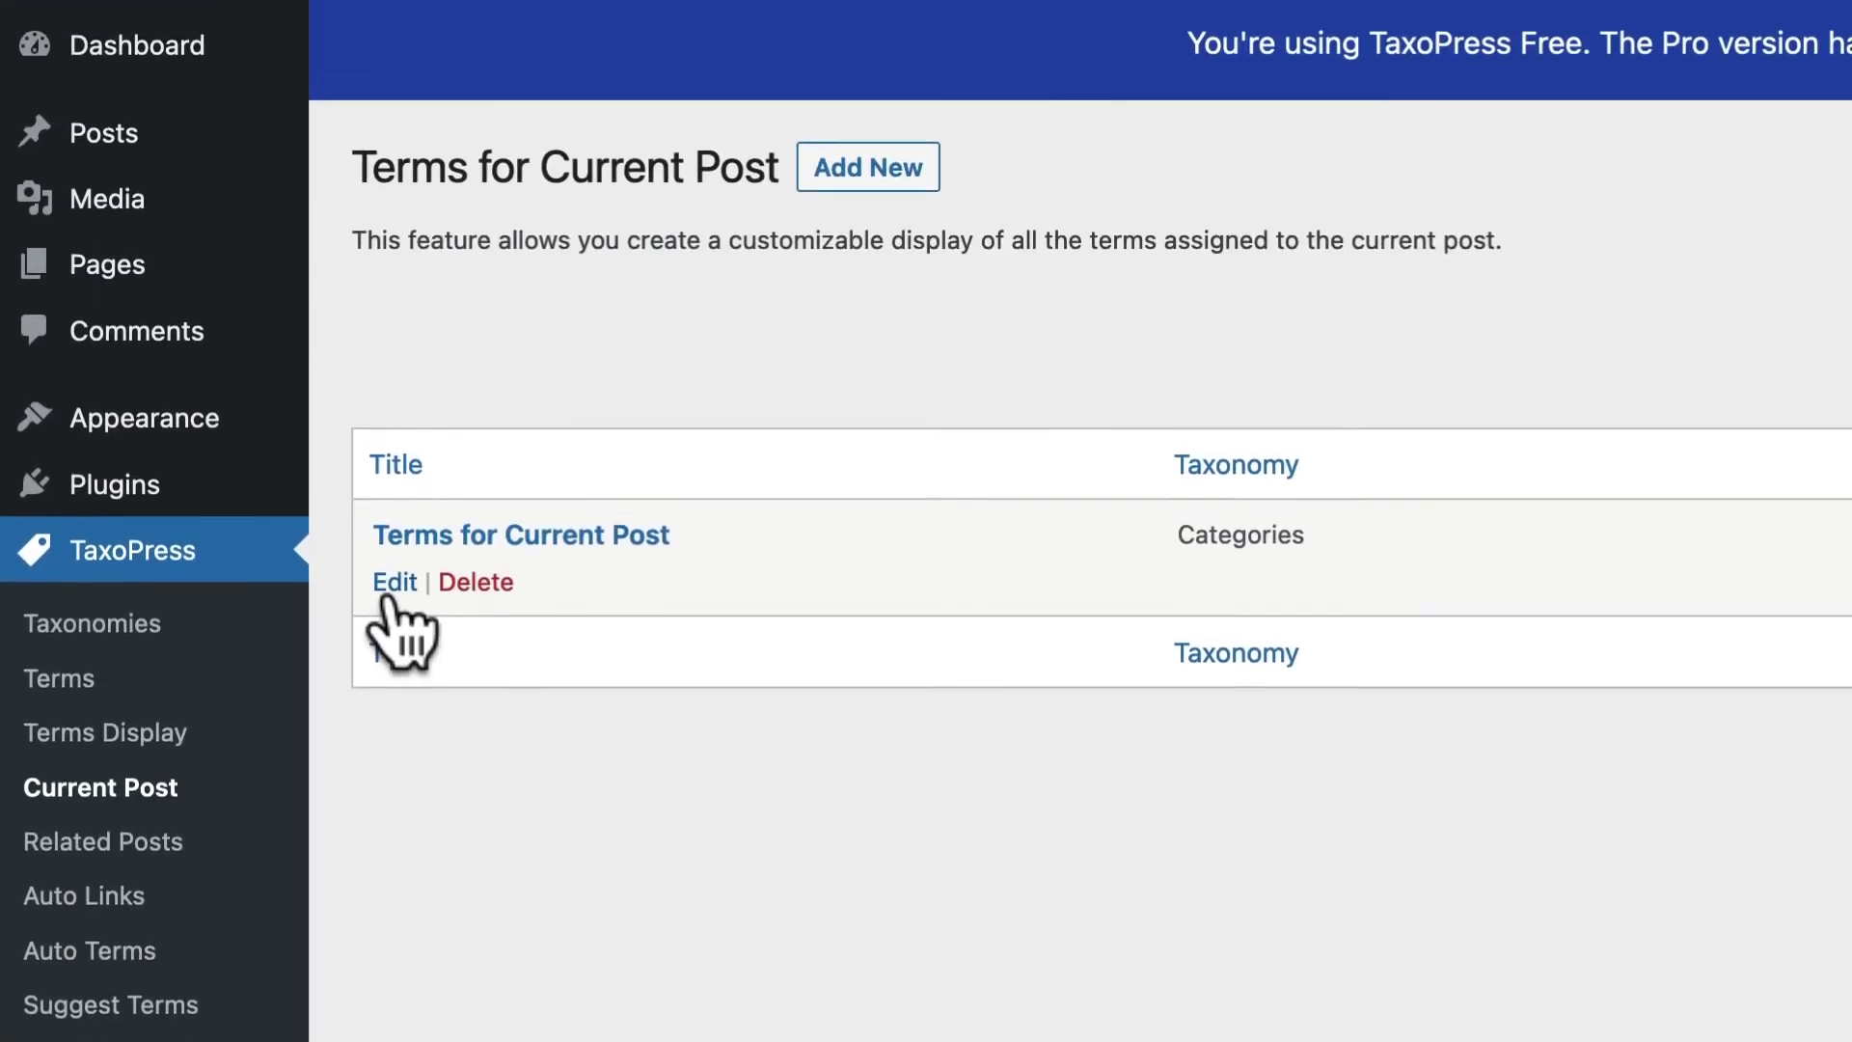
pyautogui.click(391, 280)
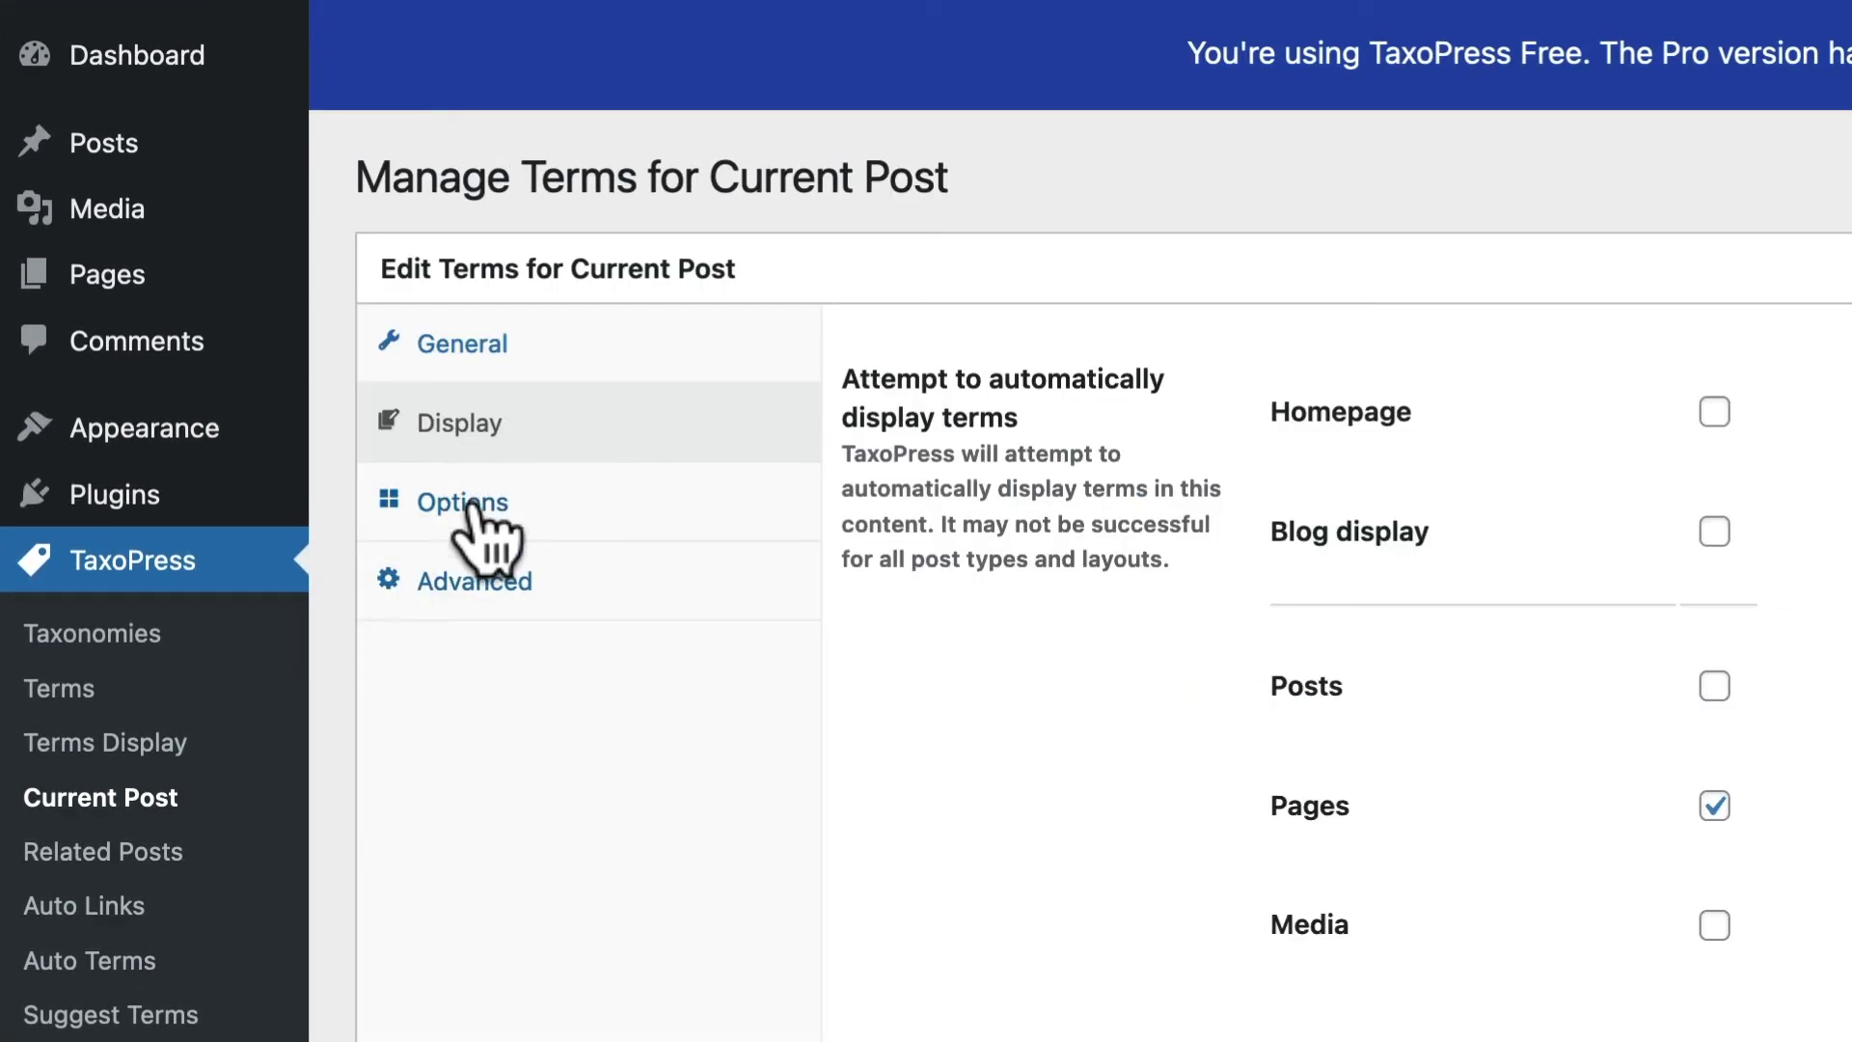
pyautogui.click(473, 504)
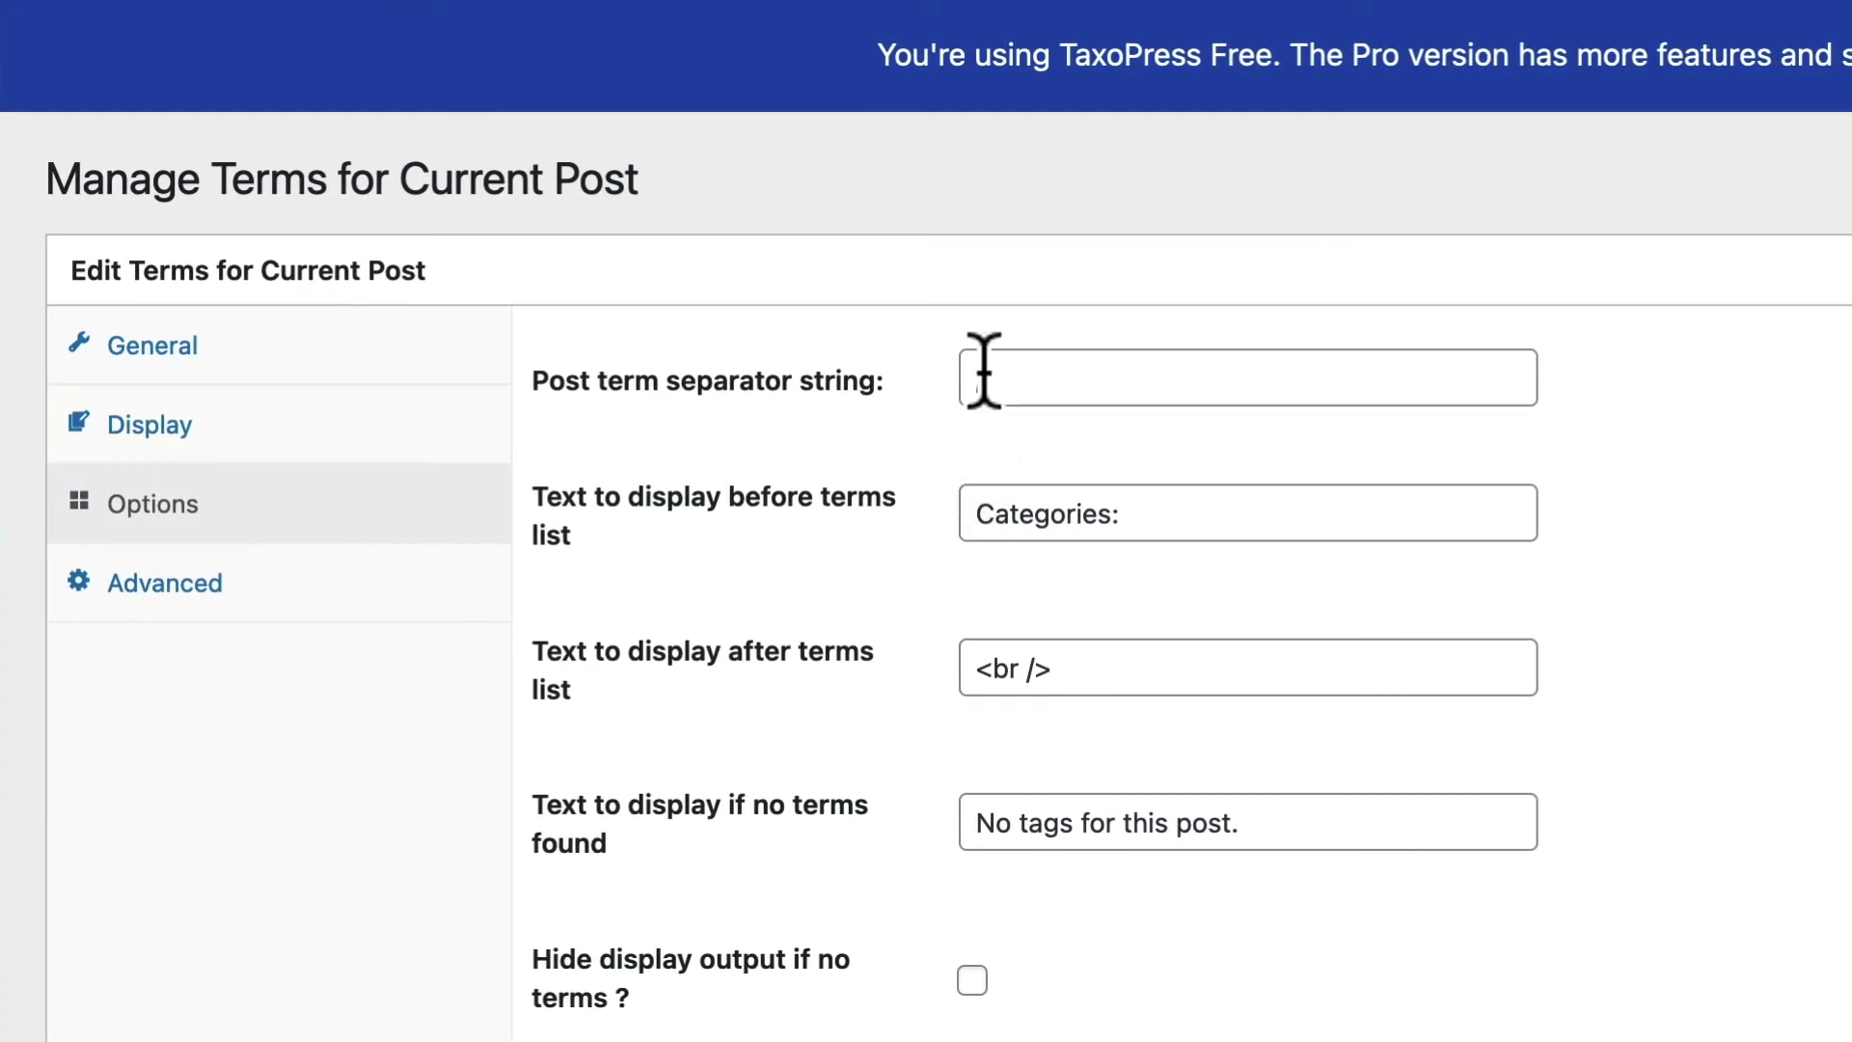
pyautogui.click(868, 381)
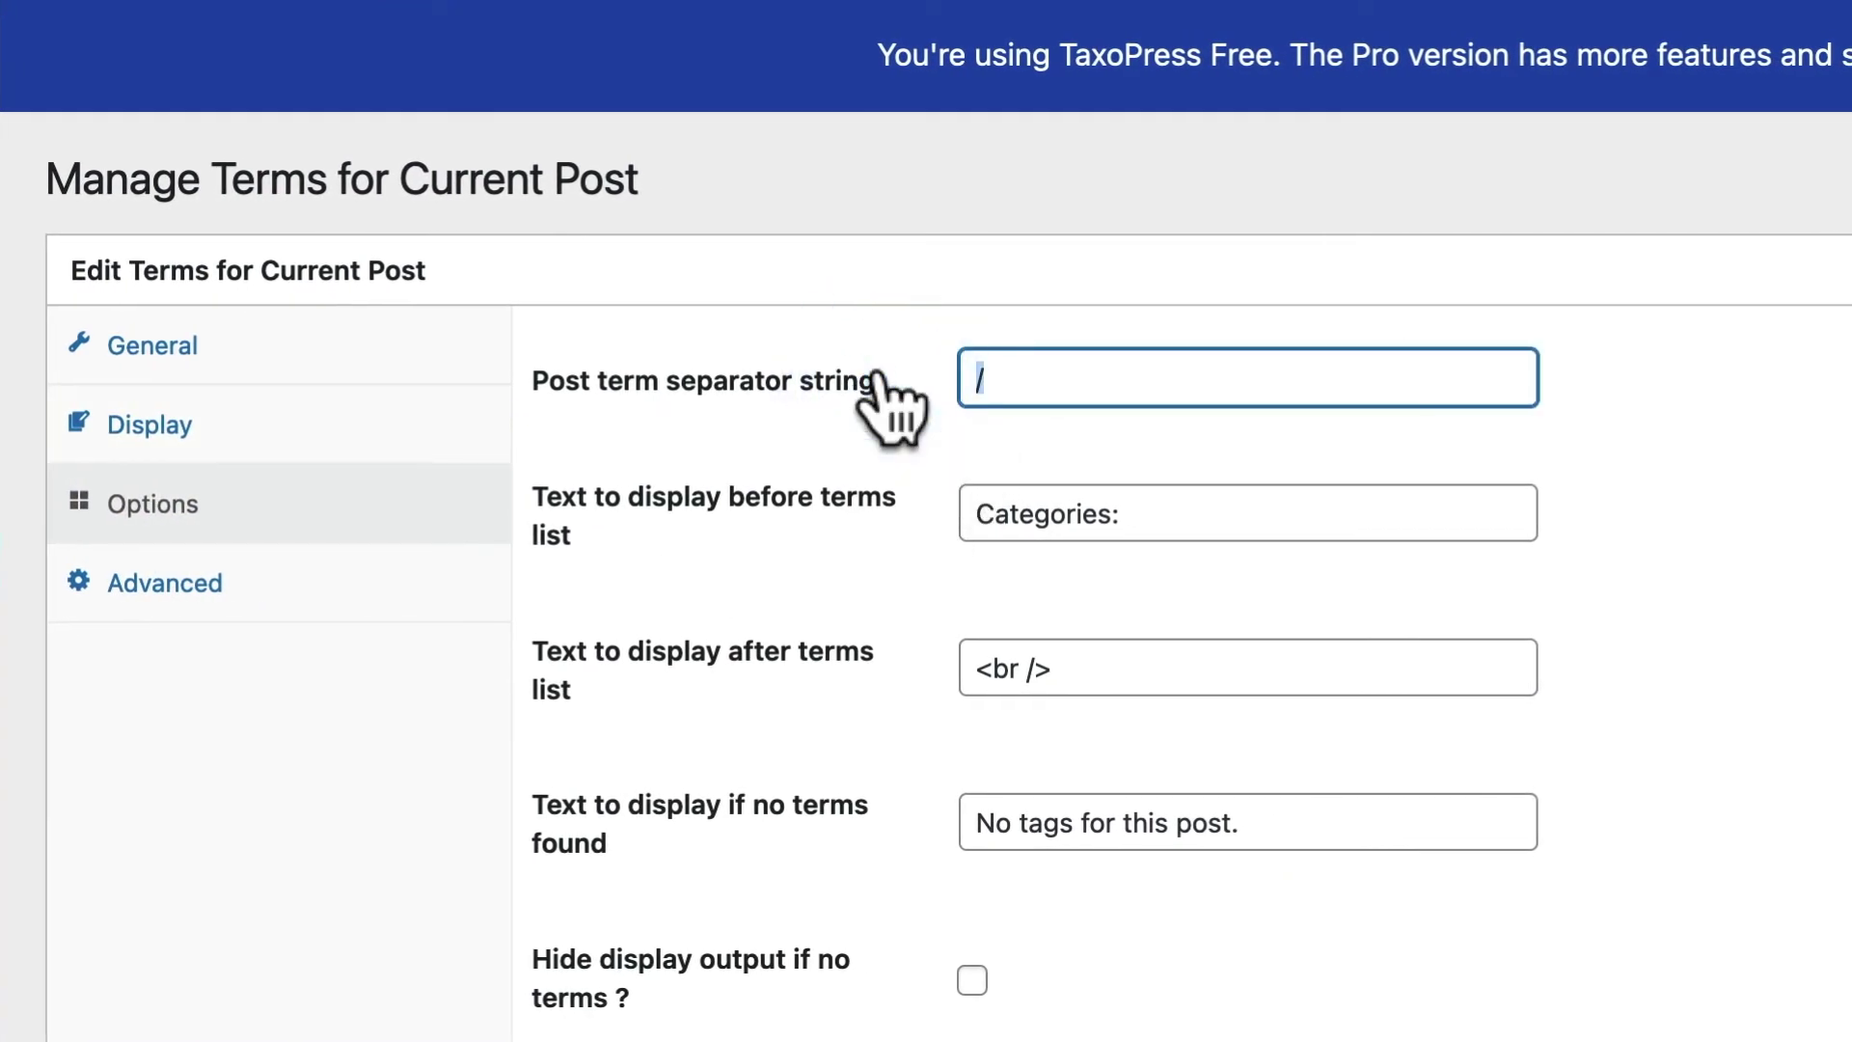
pyautogui.write(',')
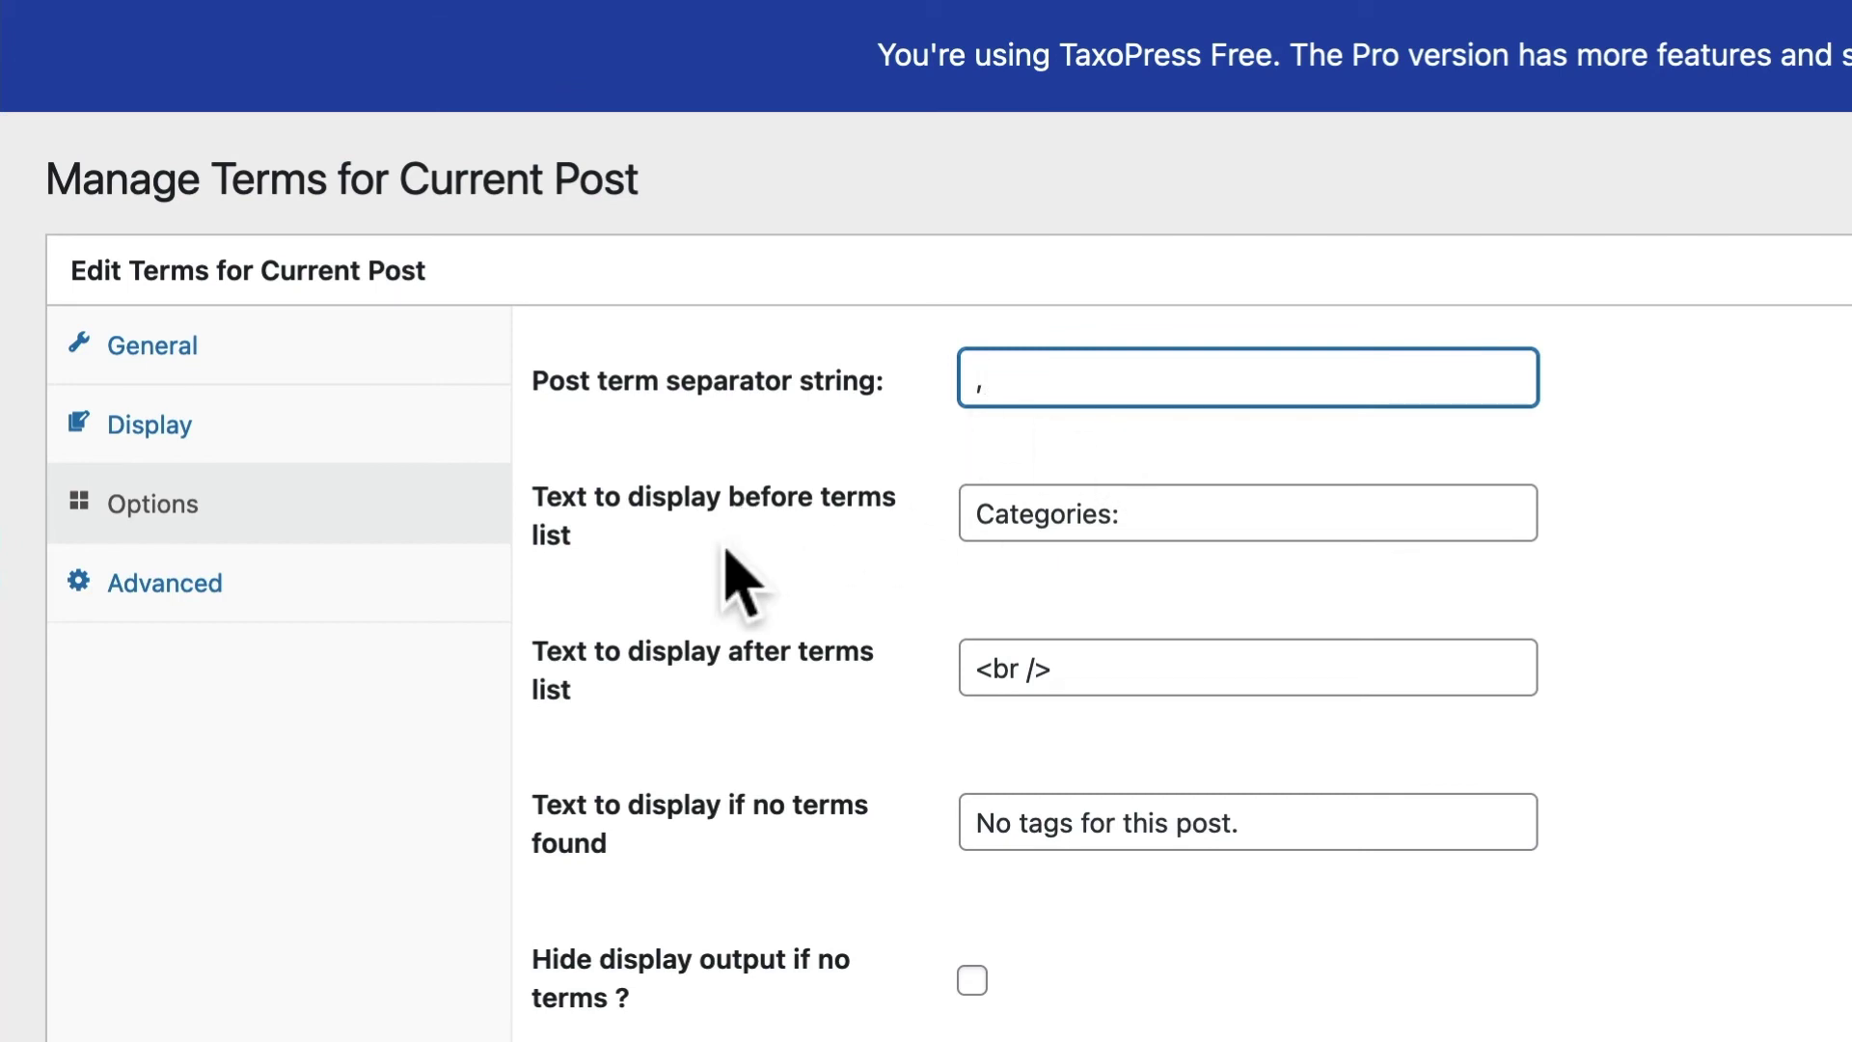
# Step: Review the Advanced and Display settings, then switch to the taxopress.com browser tab
pyautogui.click(236, 605)
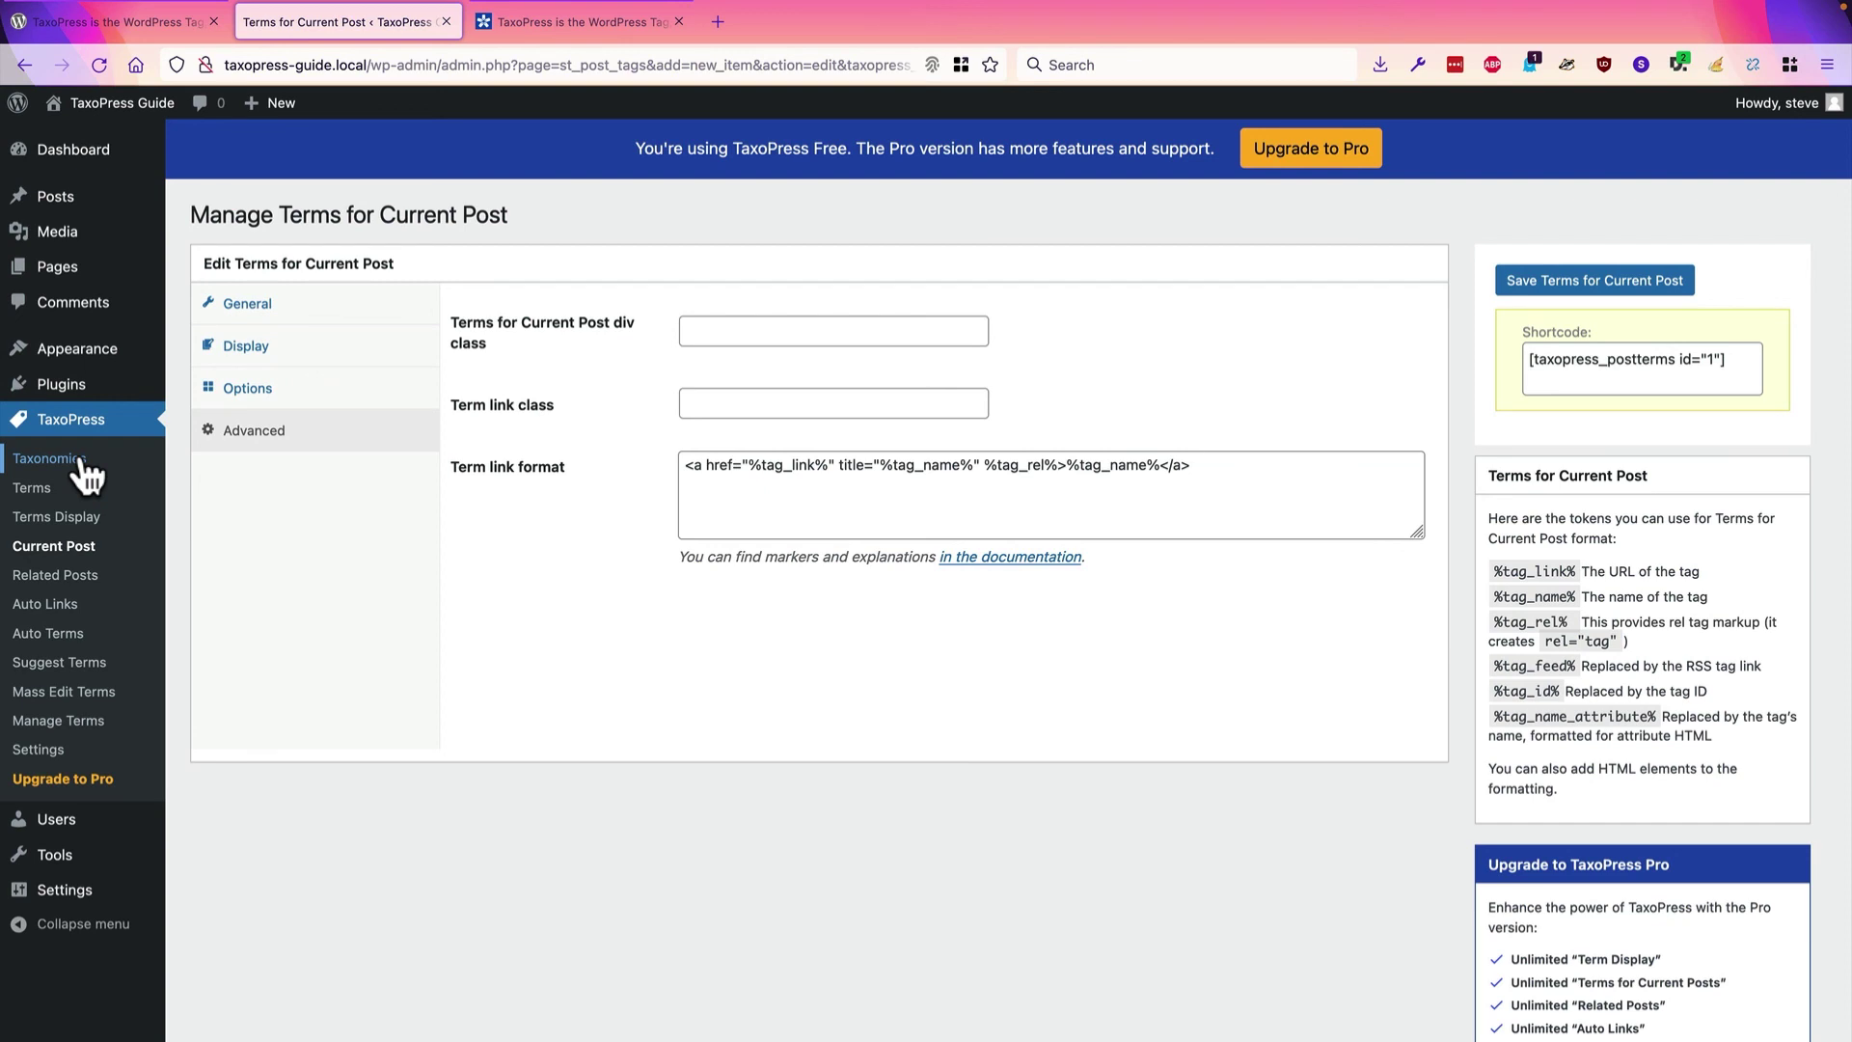
pyautogui.click(269, 345)
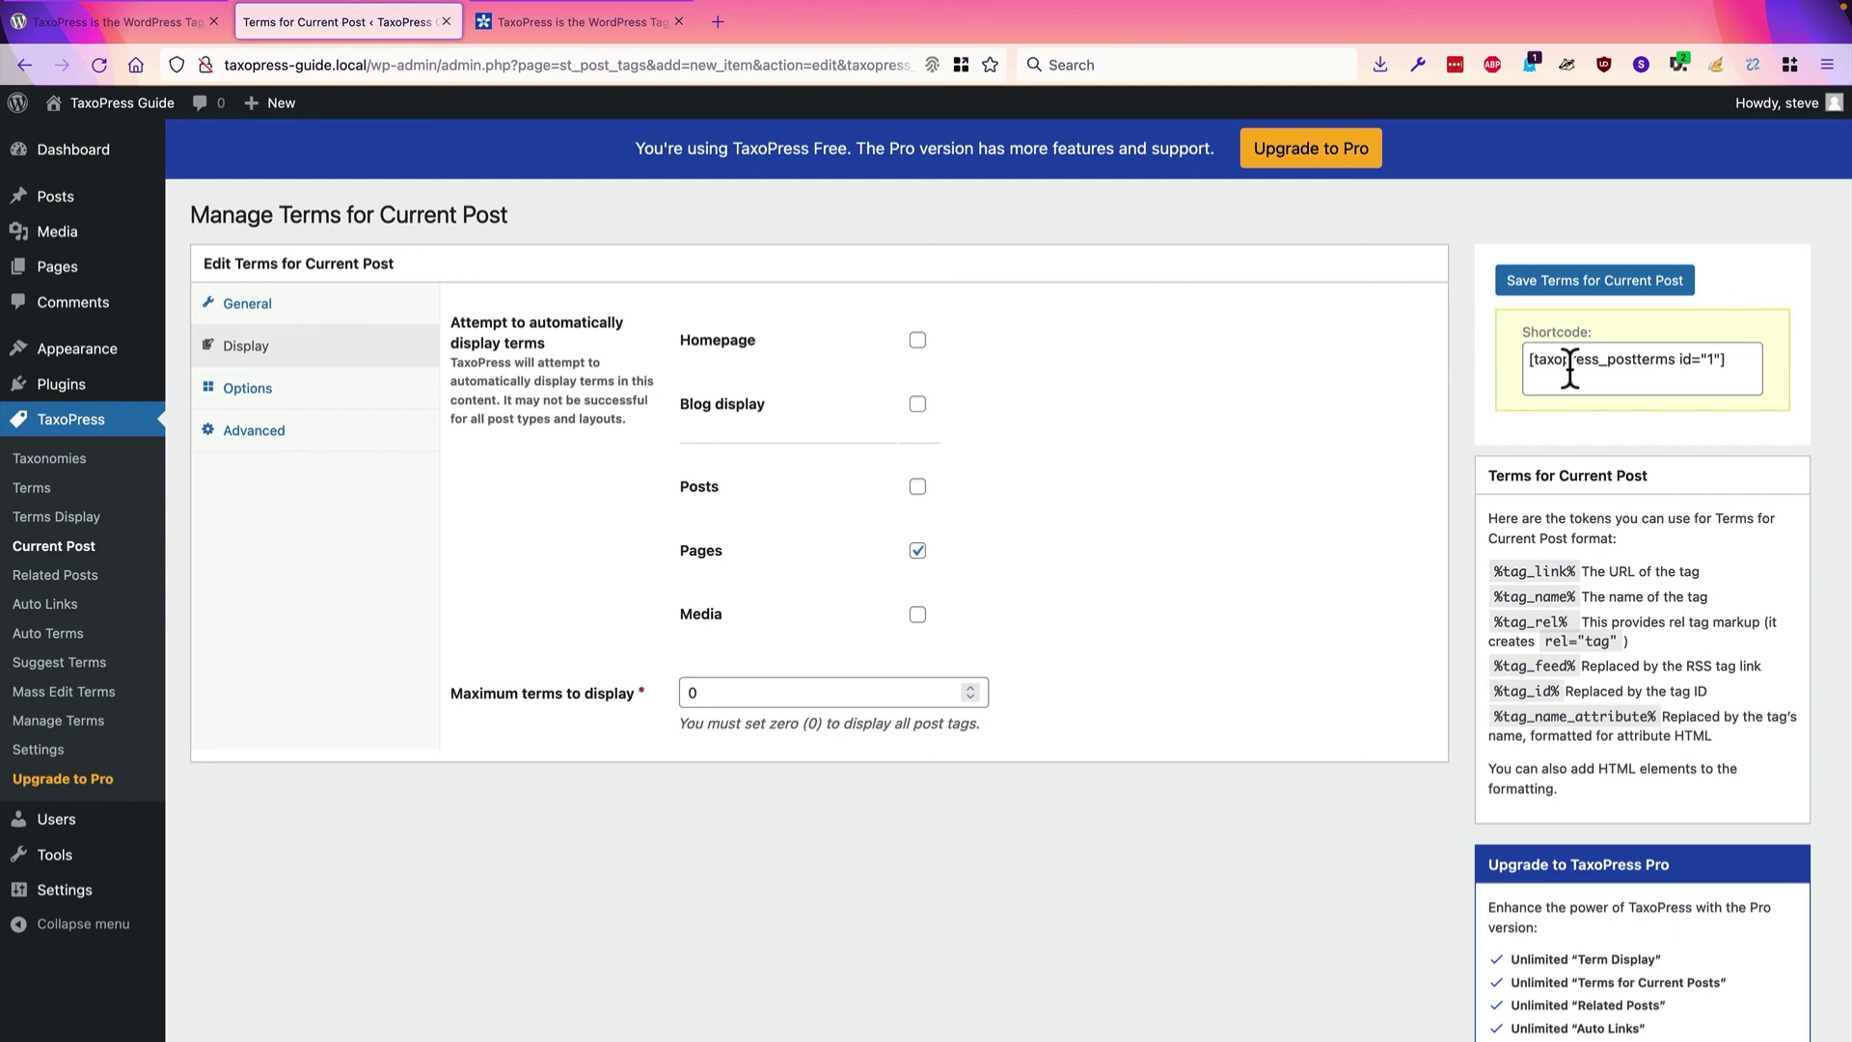
pyautogui.click(572, 29)
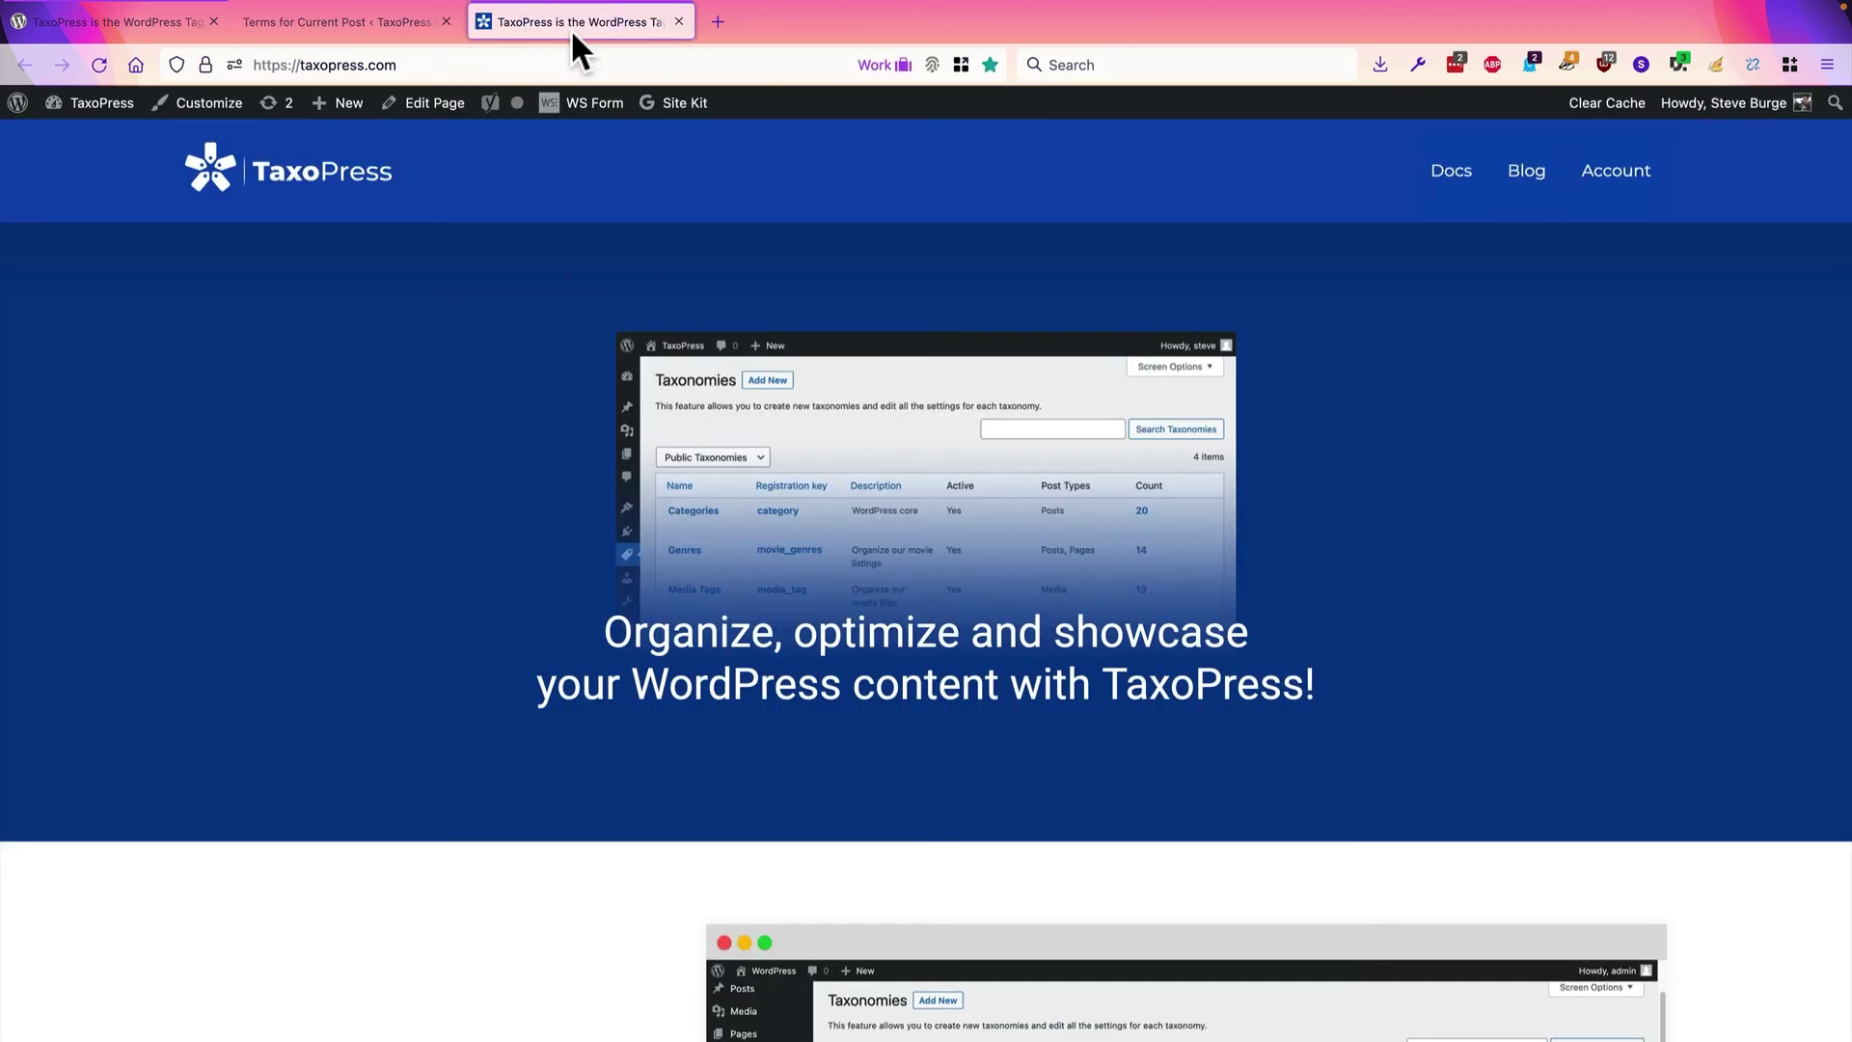